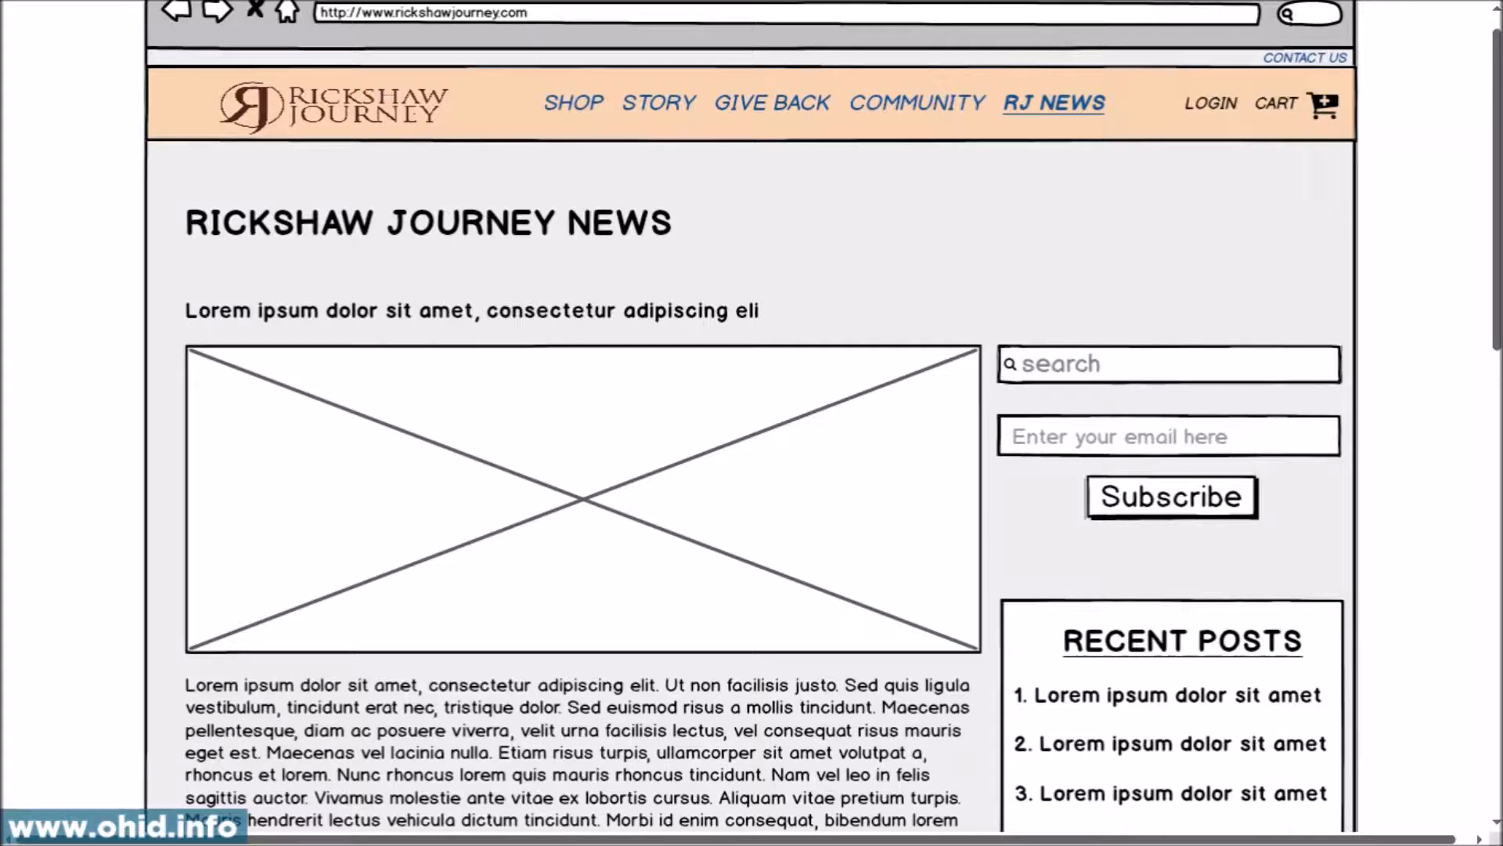
Switch to the Chrome window and show the ohid.info home page
key("super+Tab")
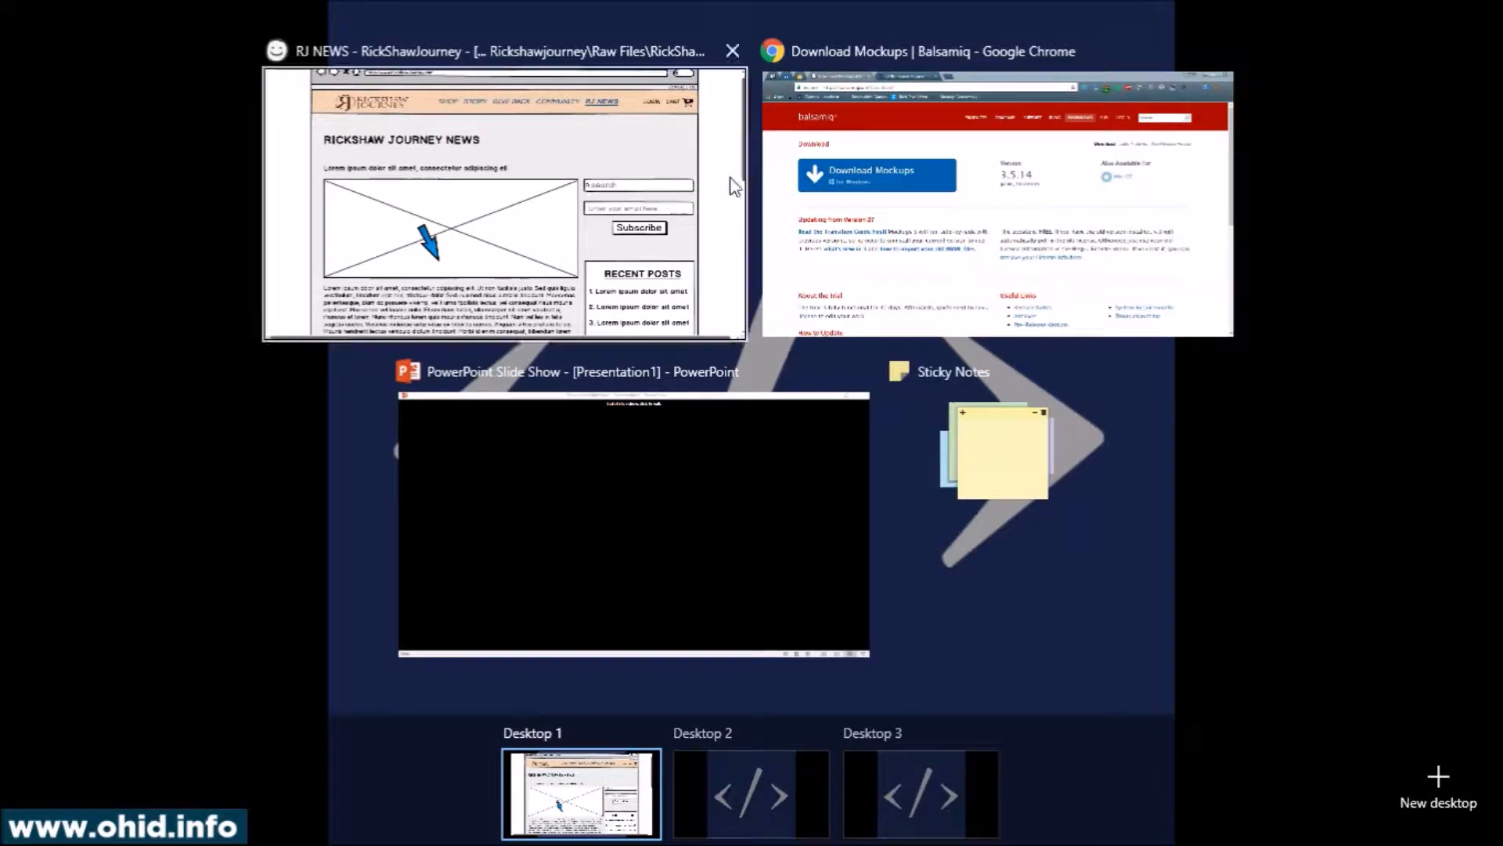
left_click(896, 170)
left_click(480, 9)
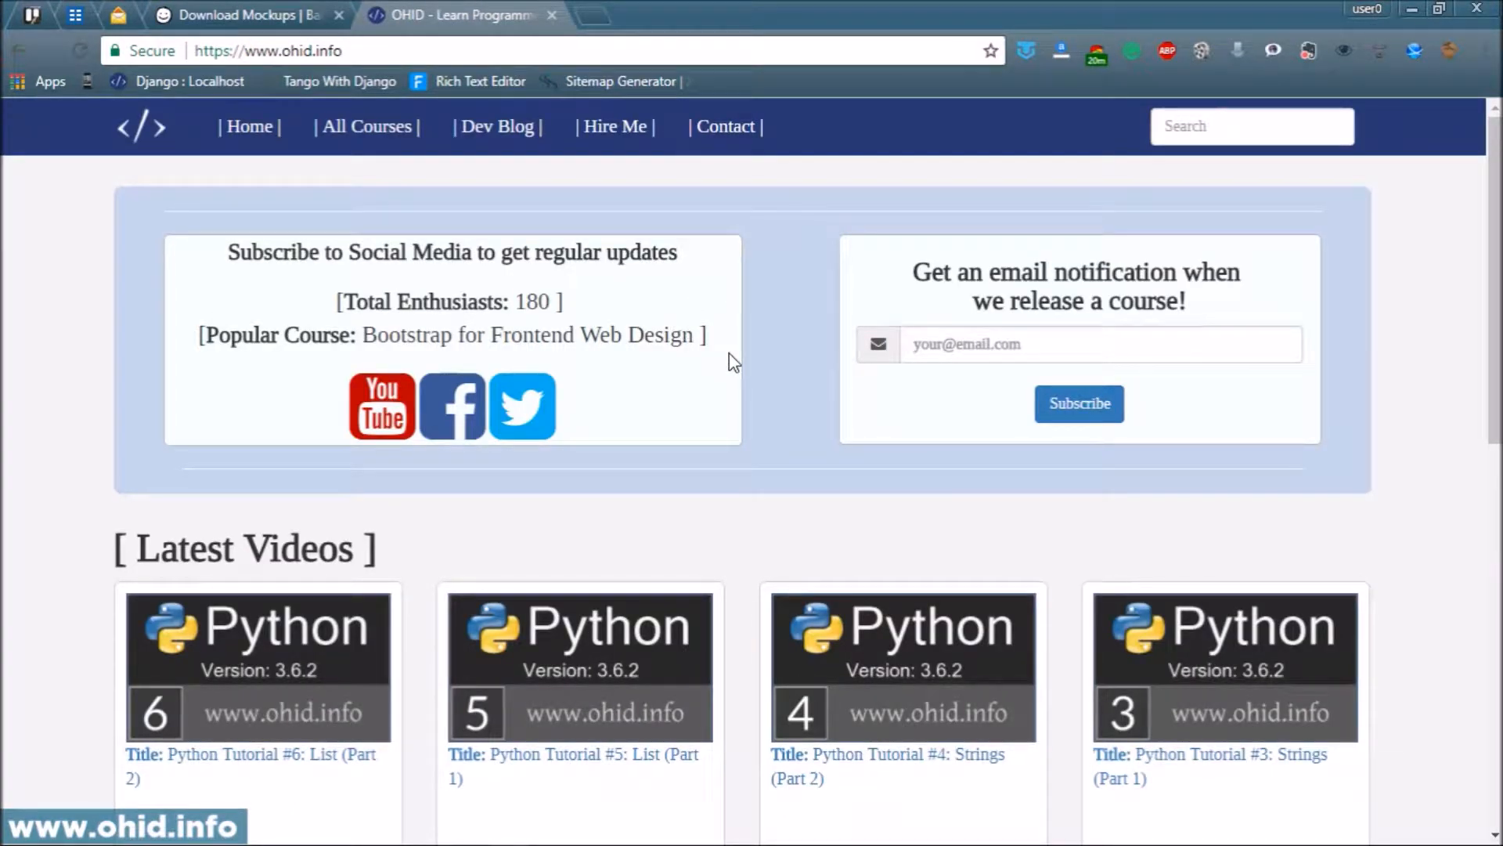
Examine the home page layout: navigation bar, subscription boxes, Latest Videos, Latest Courses and footer
scroll(732, 360, "down", 8)
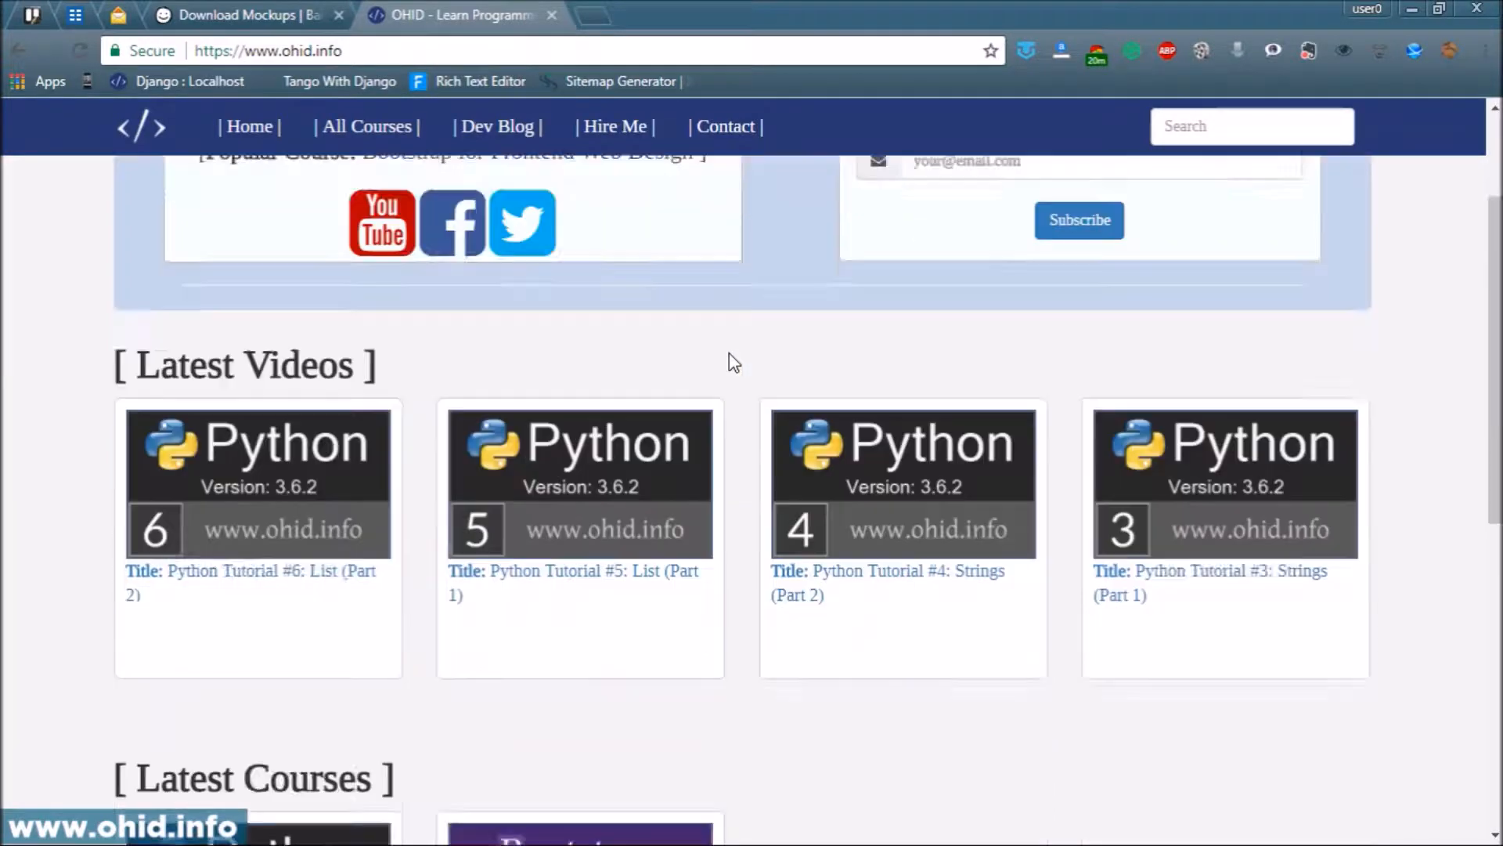
scroll(732, 360, "up", 8)
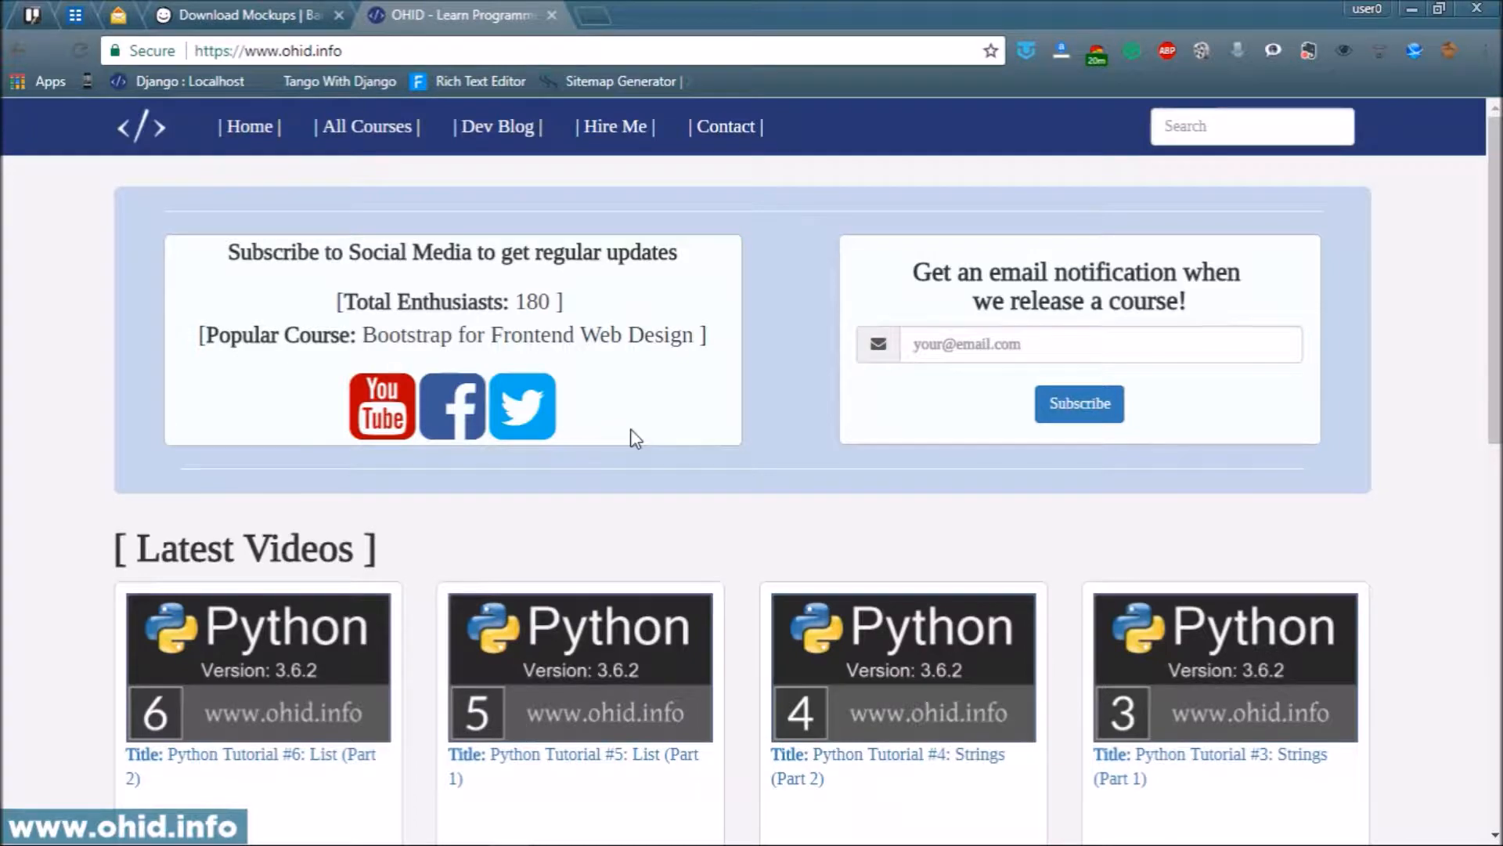
scroll(635, 437, "down", 5)
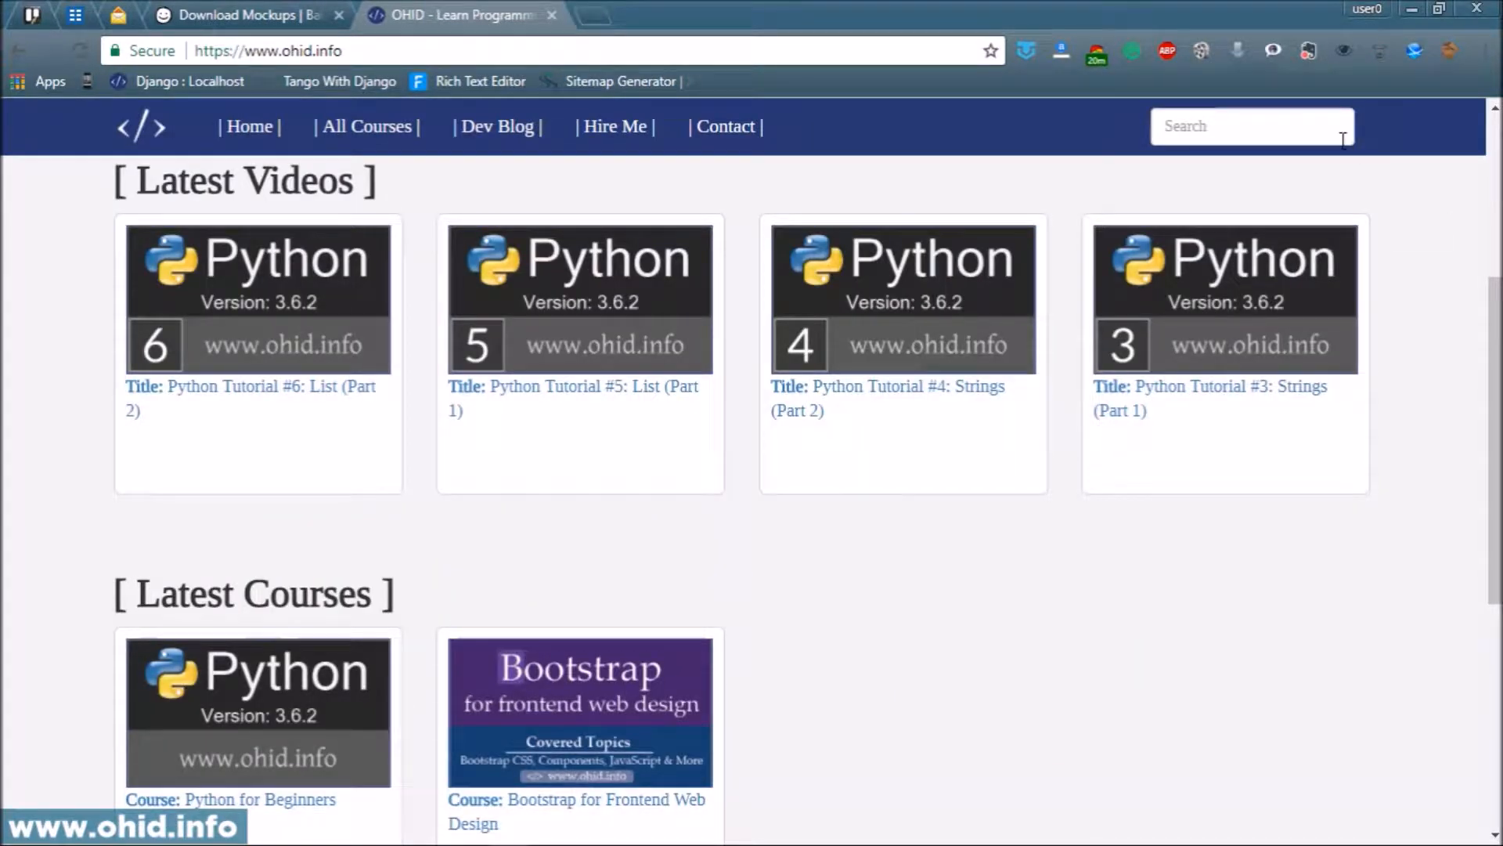
scroll(1342, 137, "down", 2)
scroll(1342, 137, "up", 6)
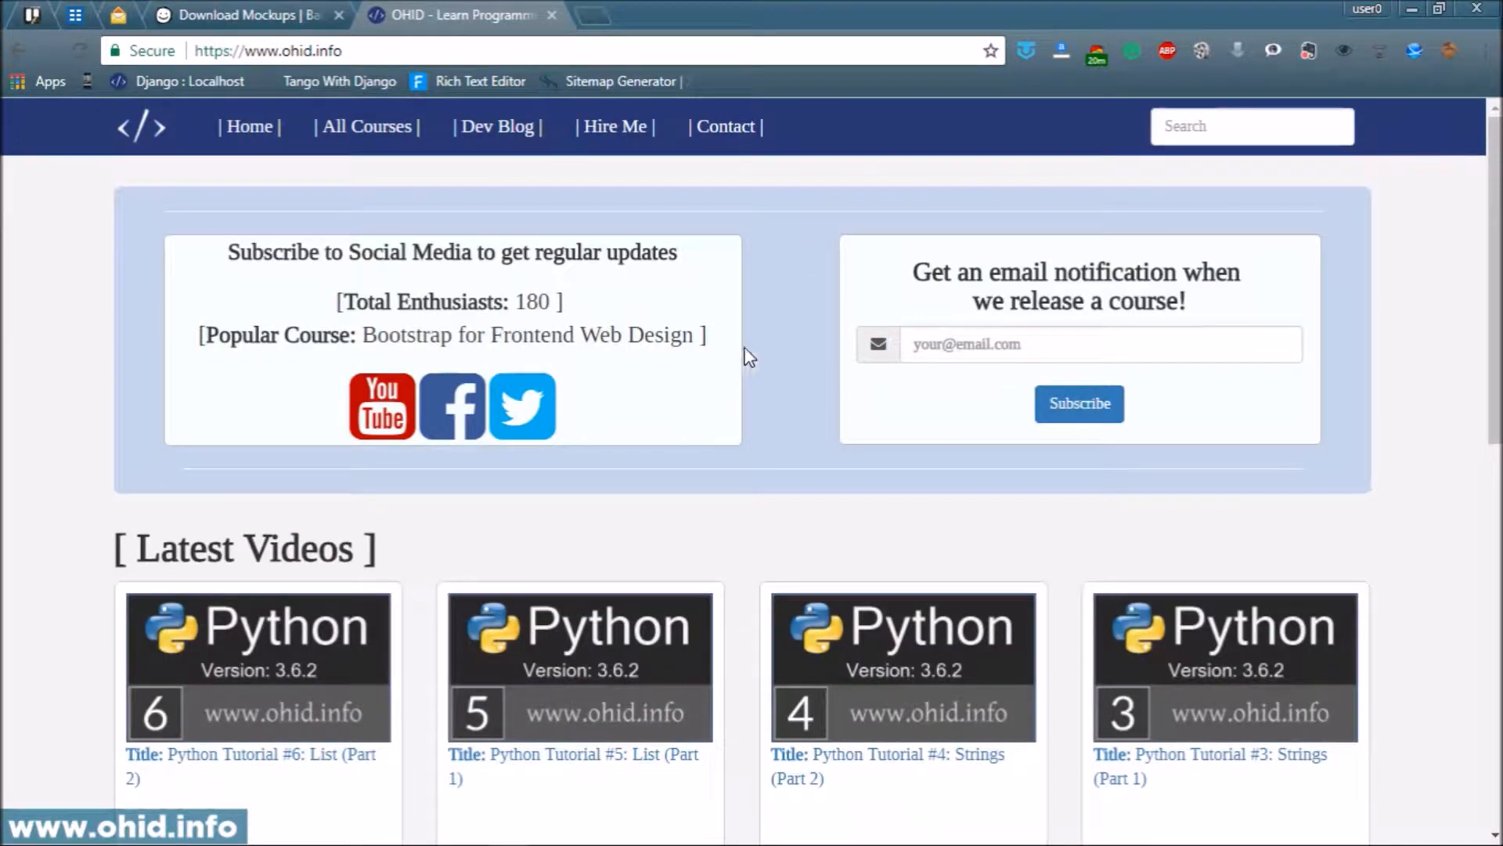
scroll(748, 354, "down", 2)
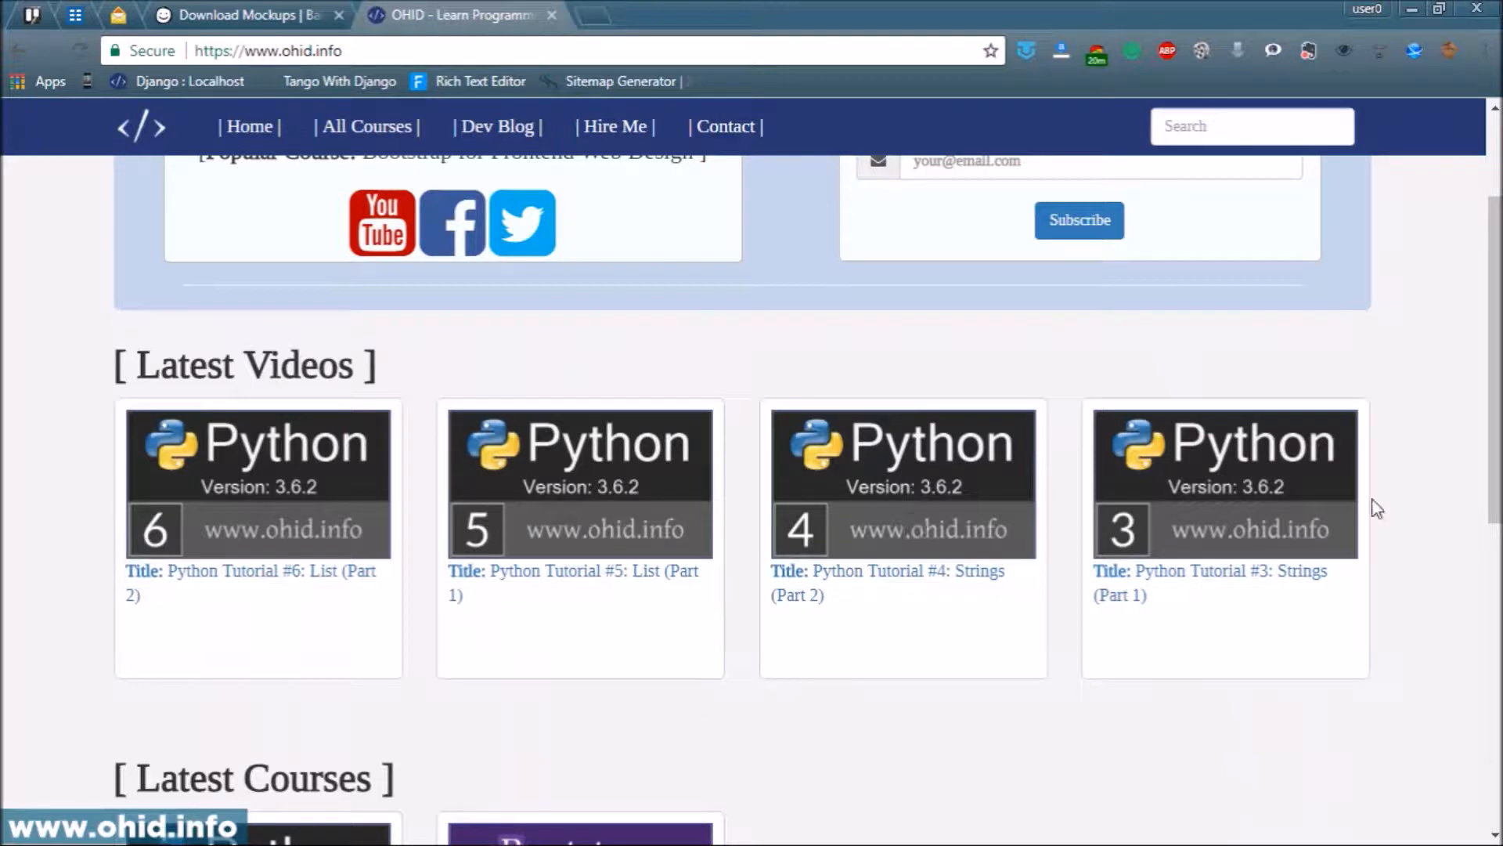
scroll(1372, 507, "down", 8)
scroll(699, 472, "up", 4)
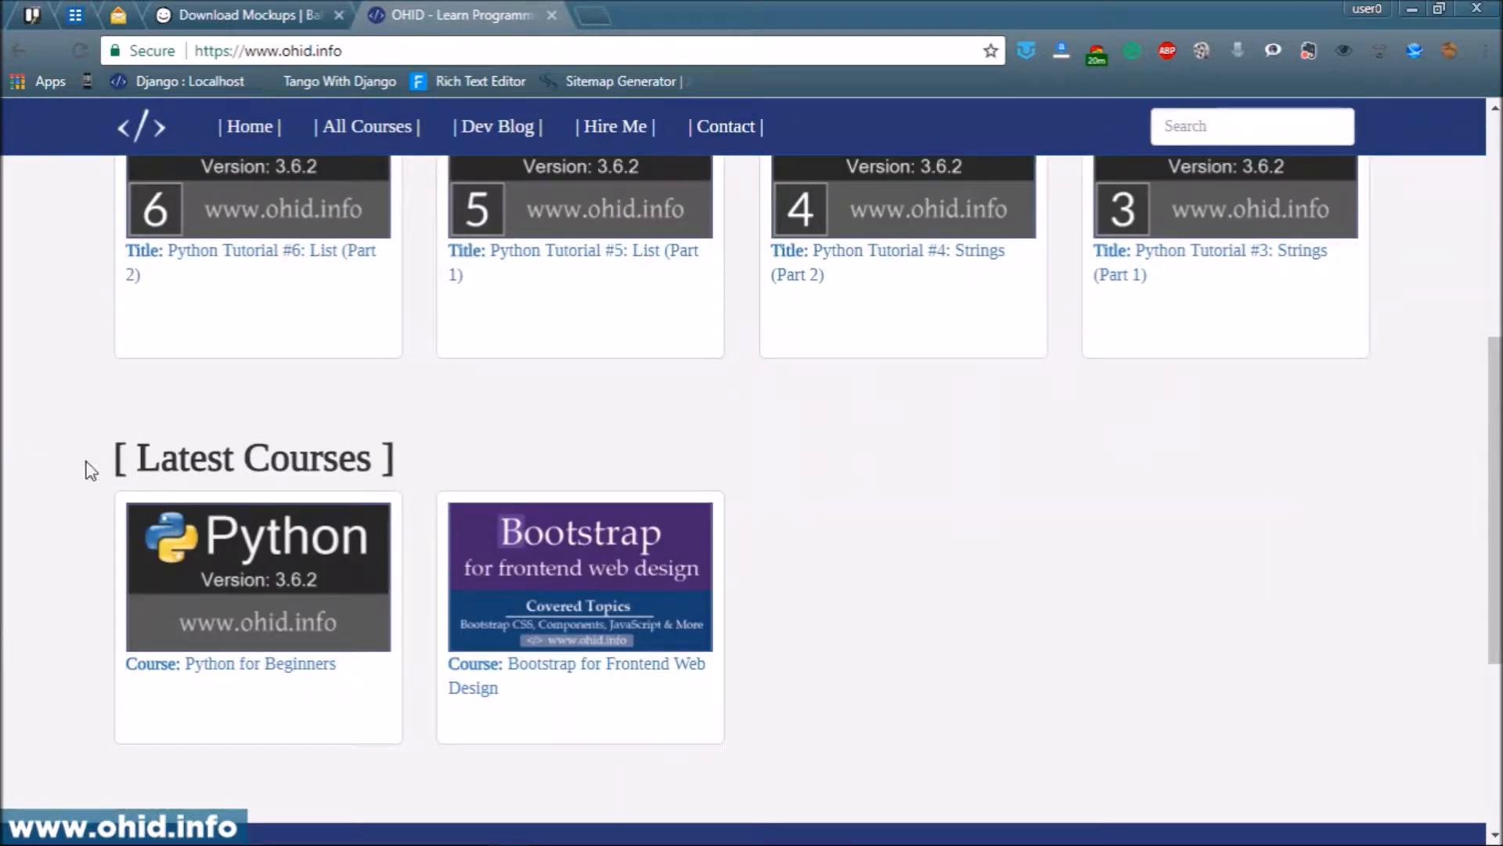
scroll(374, 456, "down", 2)
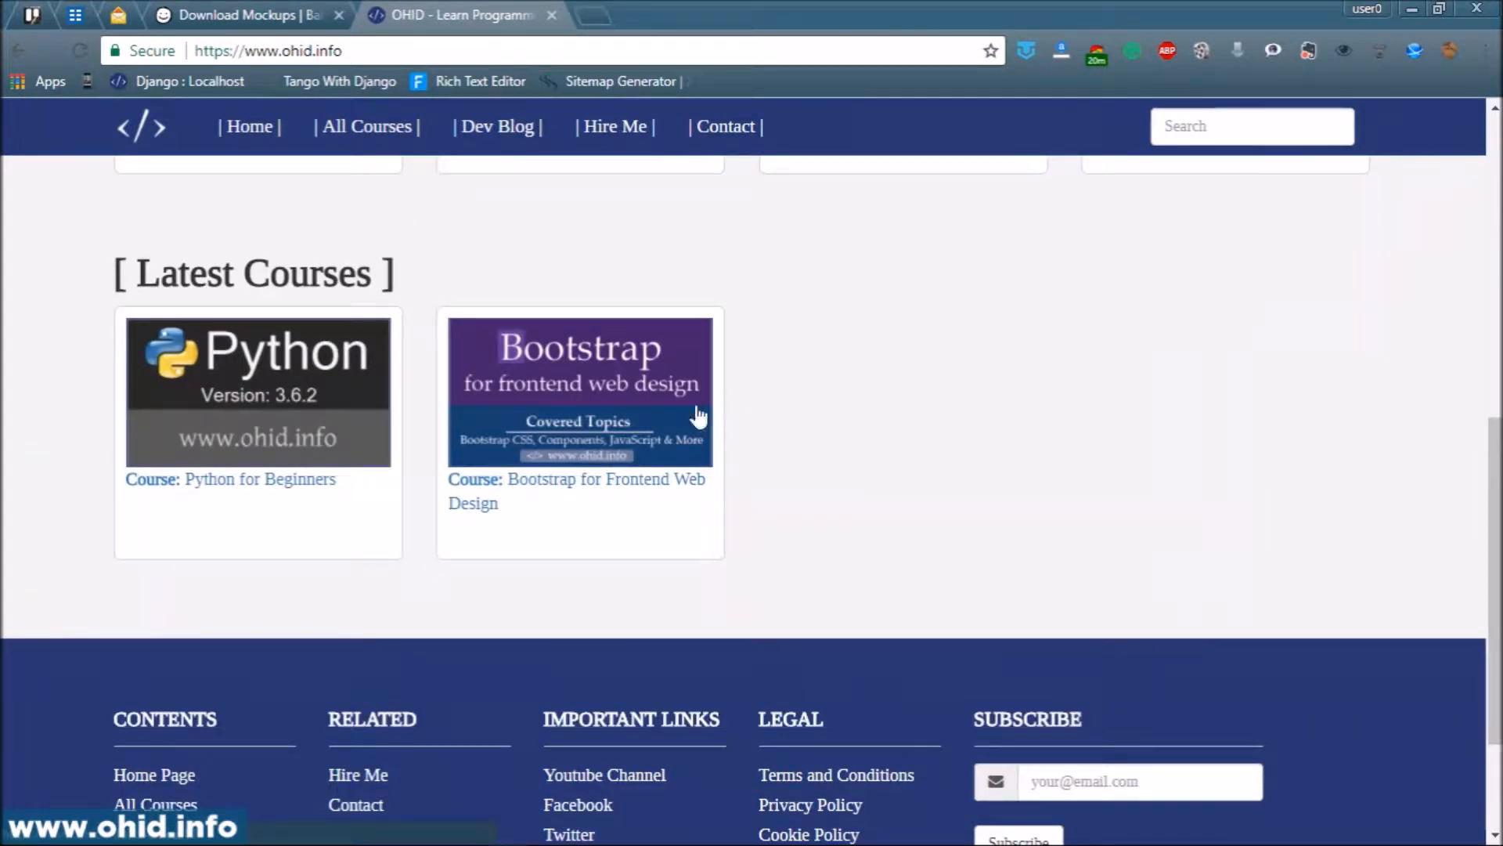
scroll(678, 439, "down", 2)
scroll(689, 443, "up", 4)
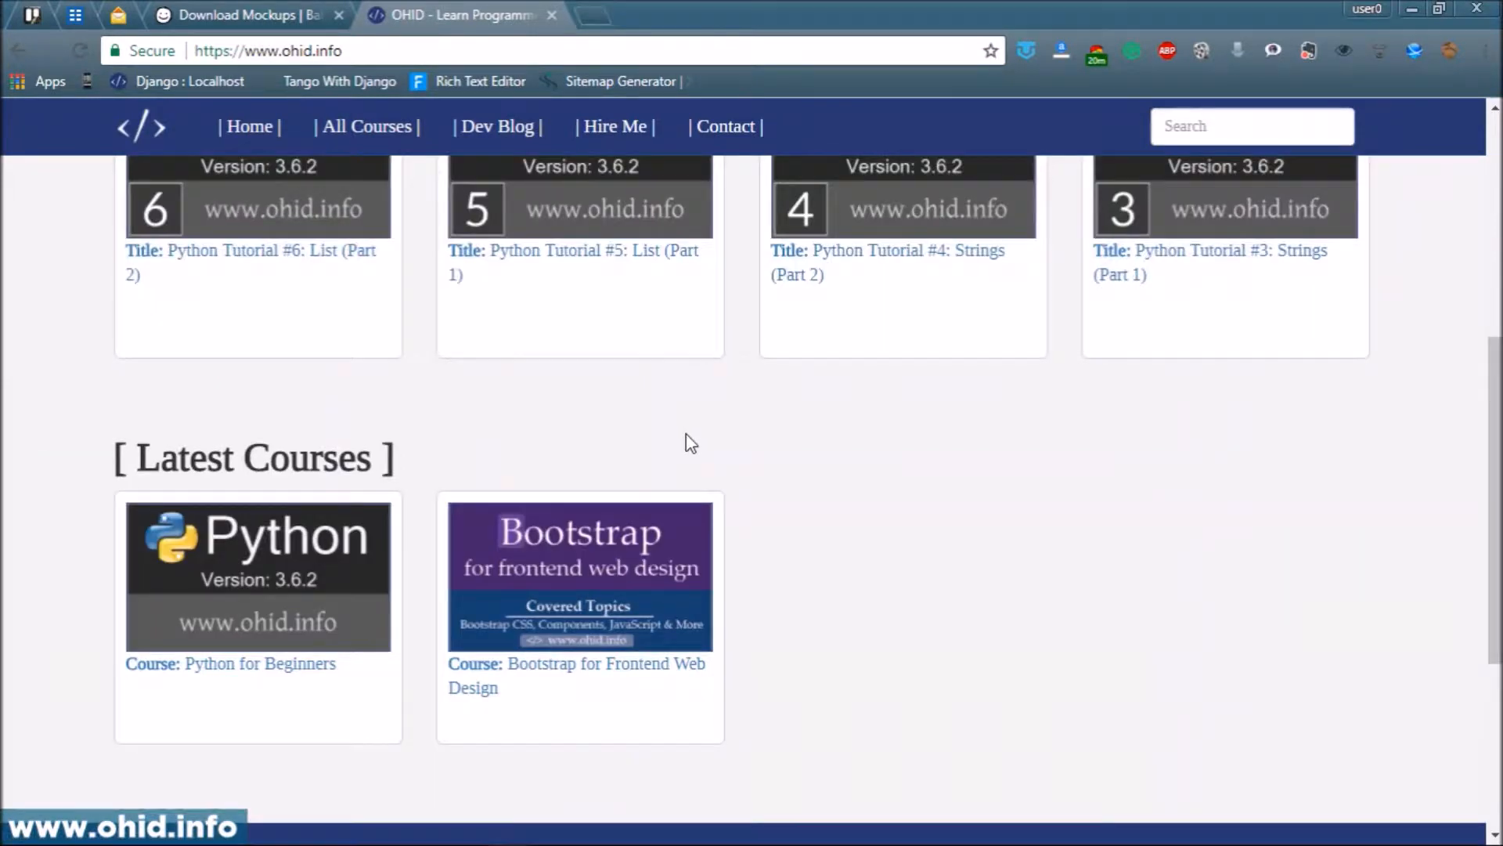
scroll(693, 435, "down", 4)
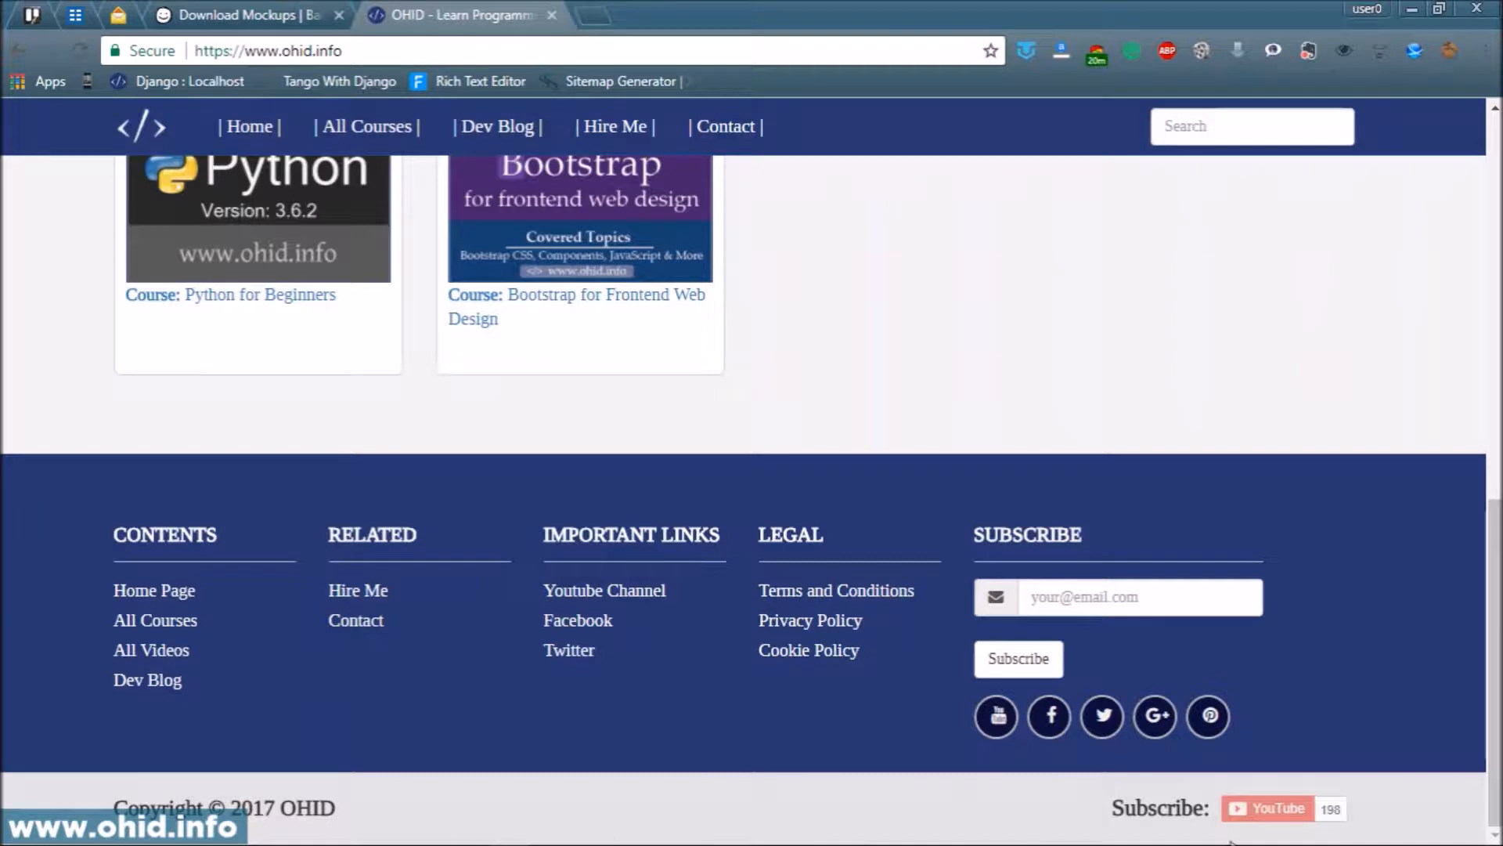
scroll(812, 628, "up", 10)
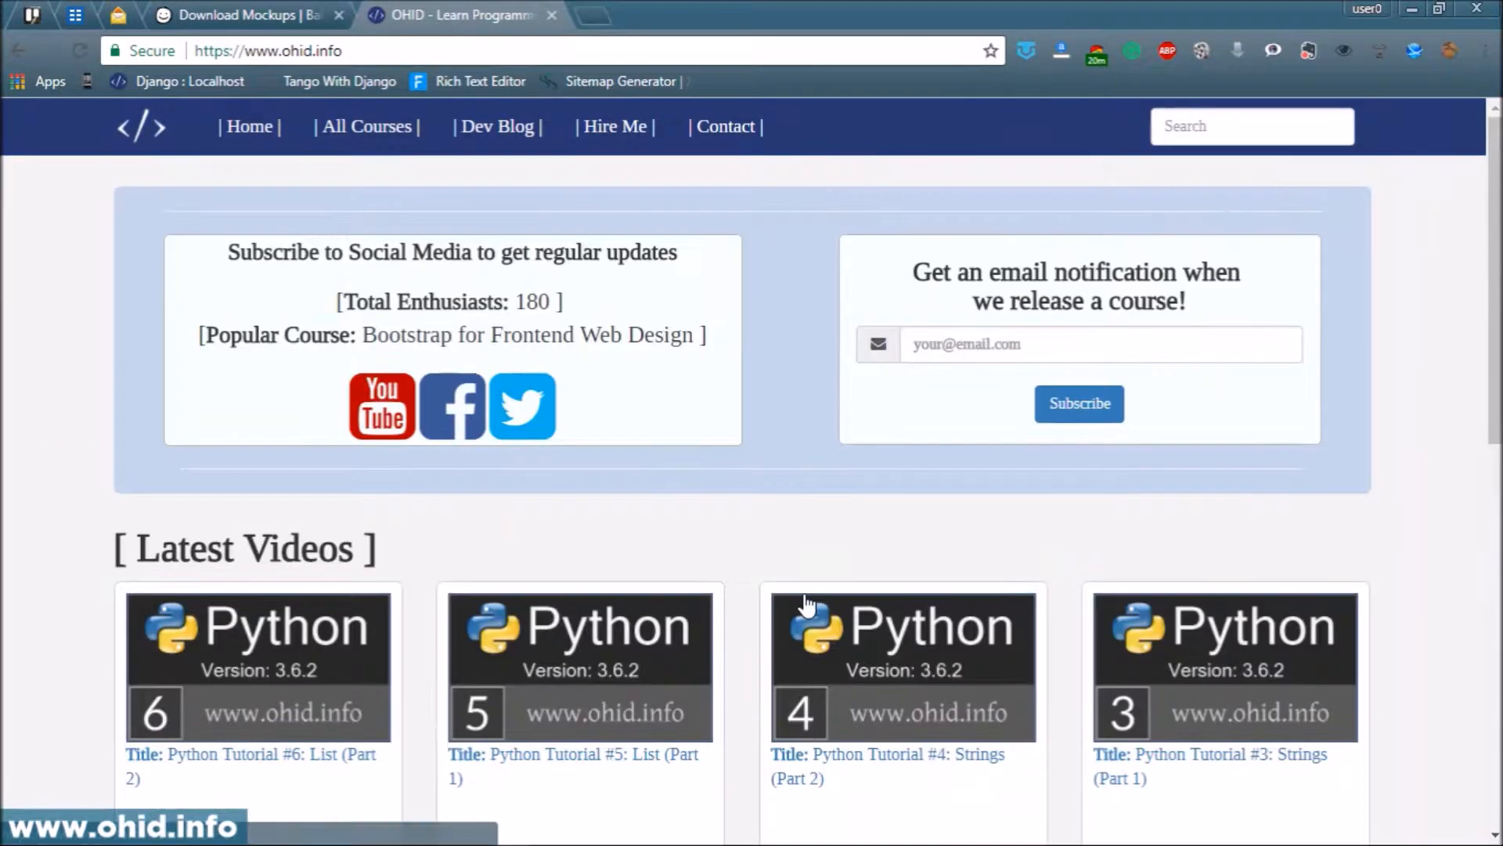
Open the All Courses page and examine its course cards and footer
left_click(321, 125)
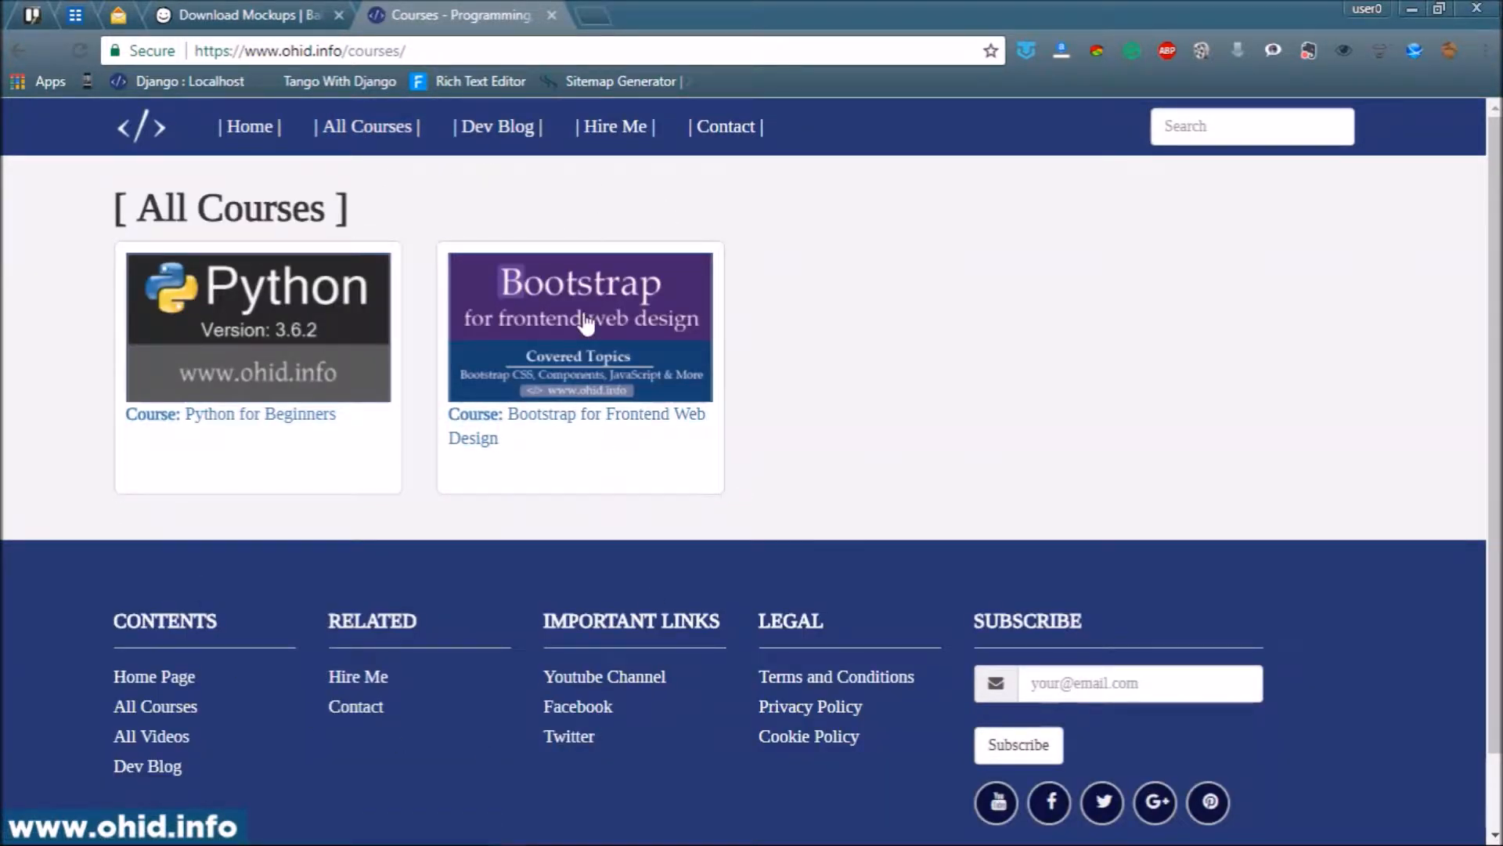
scroll(579, 321, "down", 1)
scroll(887, 395, "up", 1)
scroll(767, 487, "down", 1)
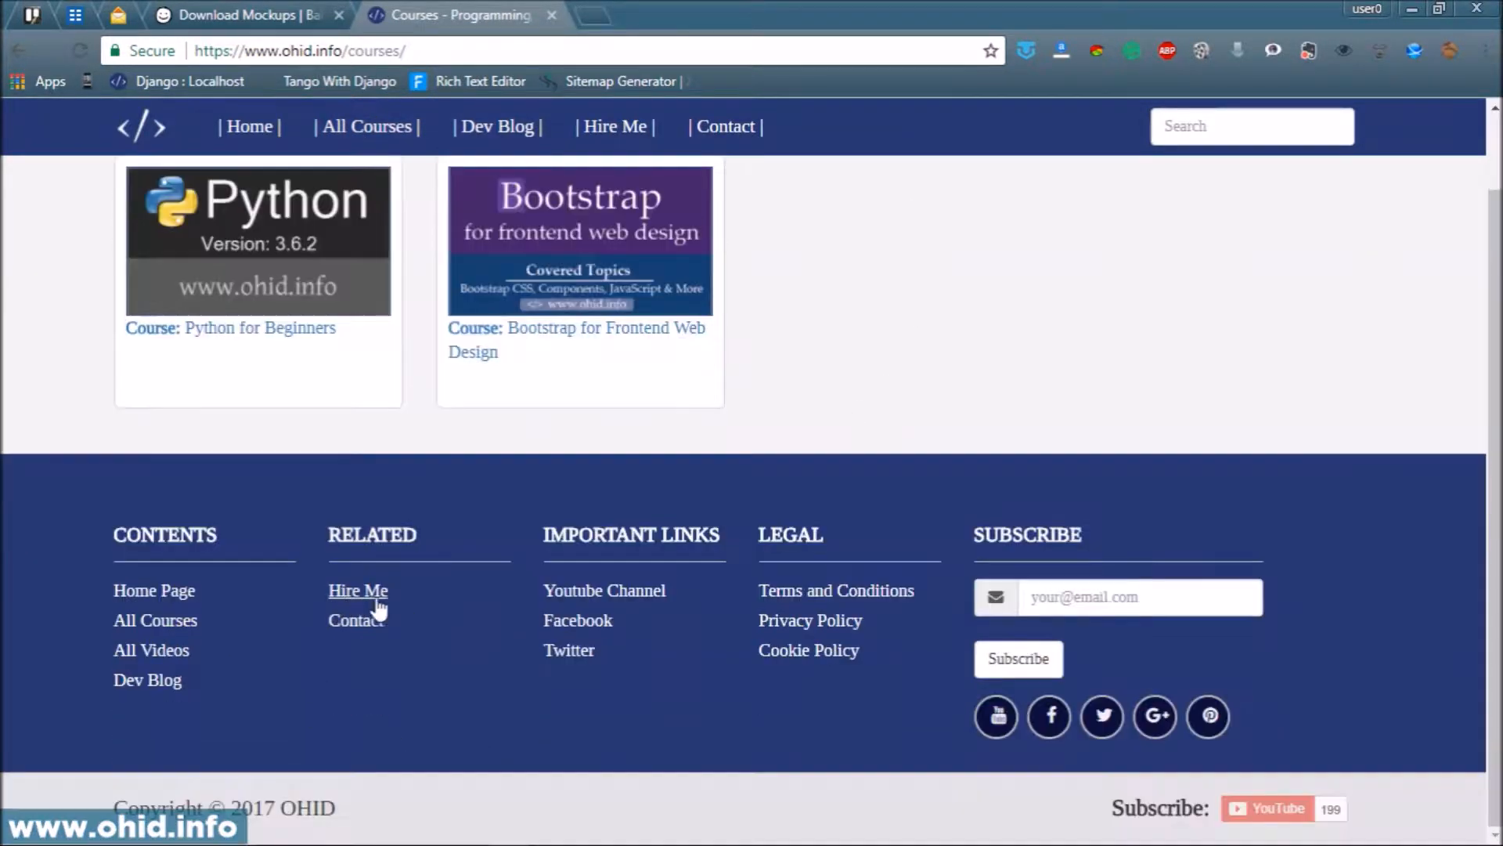
scroll(500, 446, "up", 1)
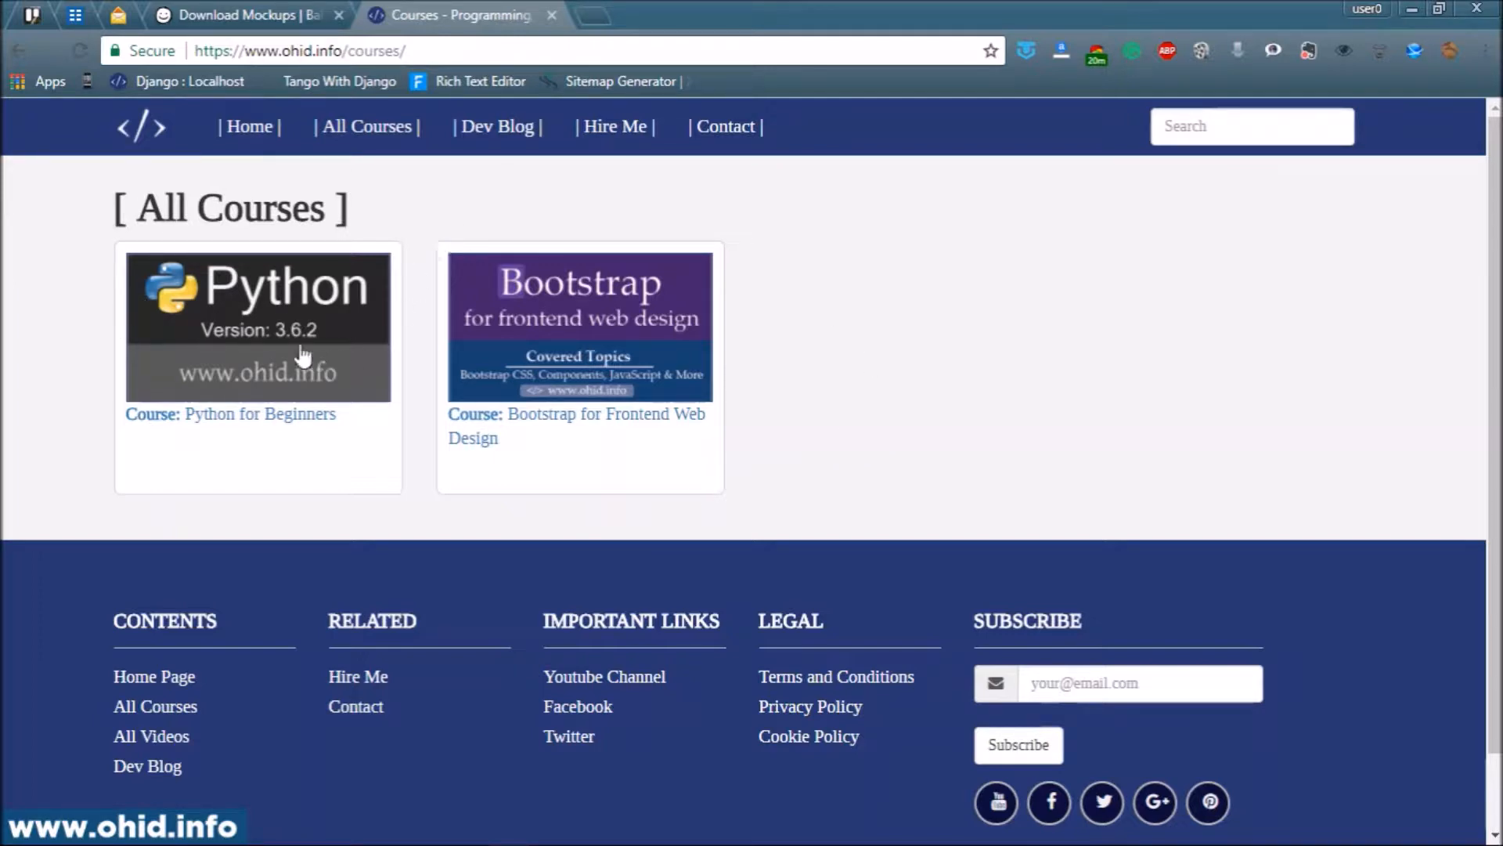
Open the Dev Blog page and look through the full article "How to attain productivity"
left_click(529, 122)
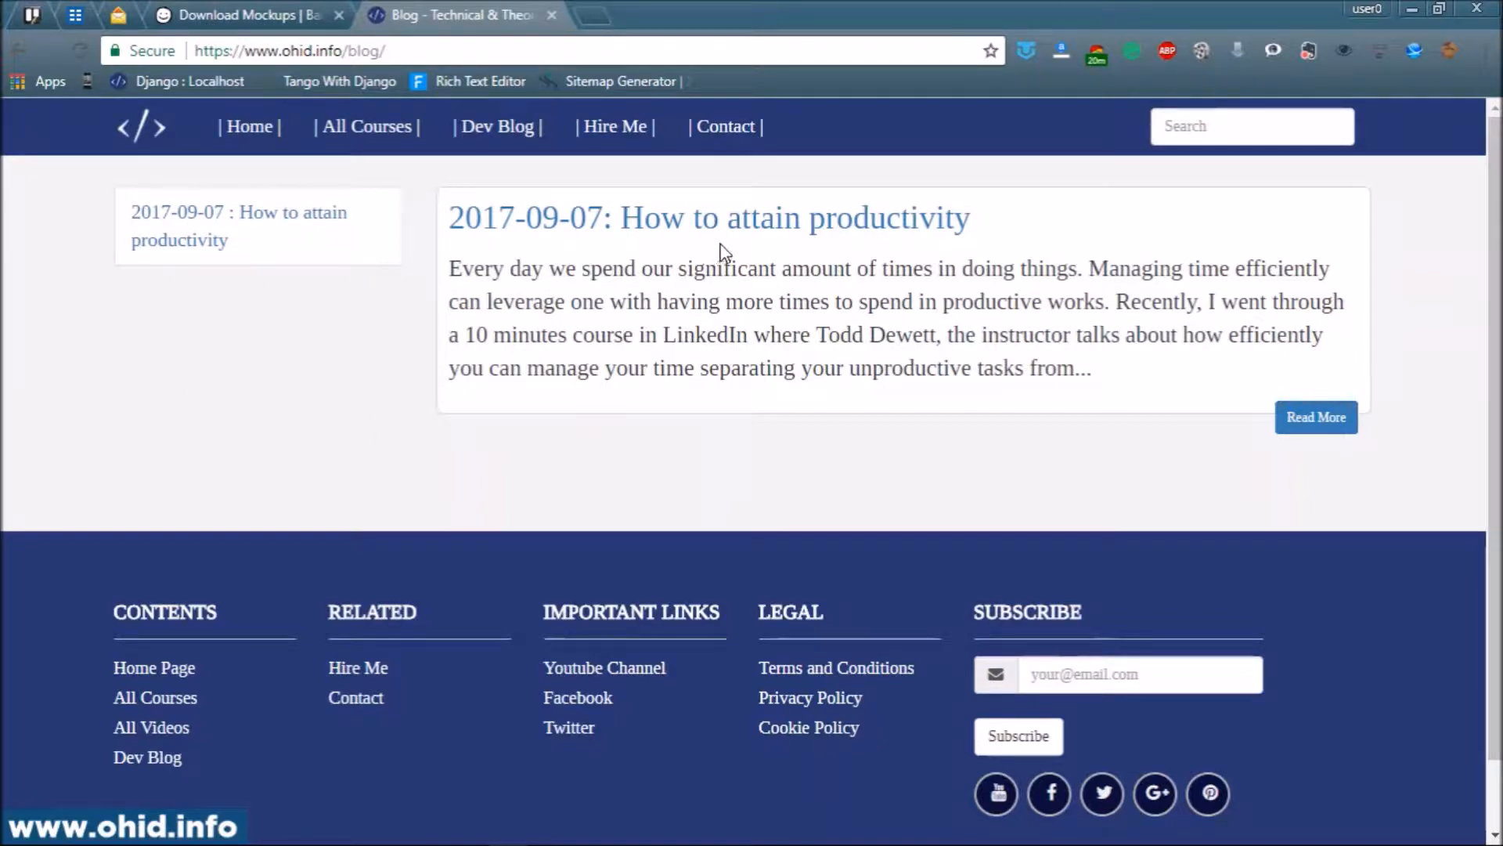
left_click(1308, 429)
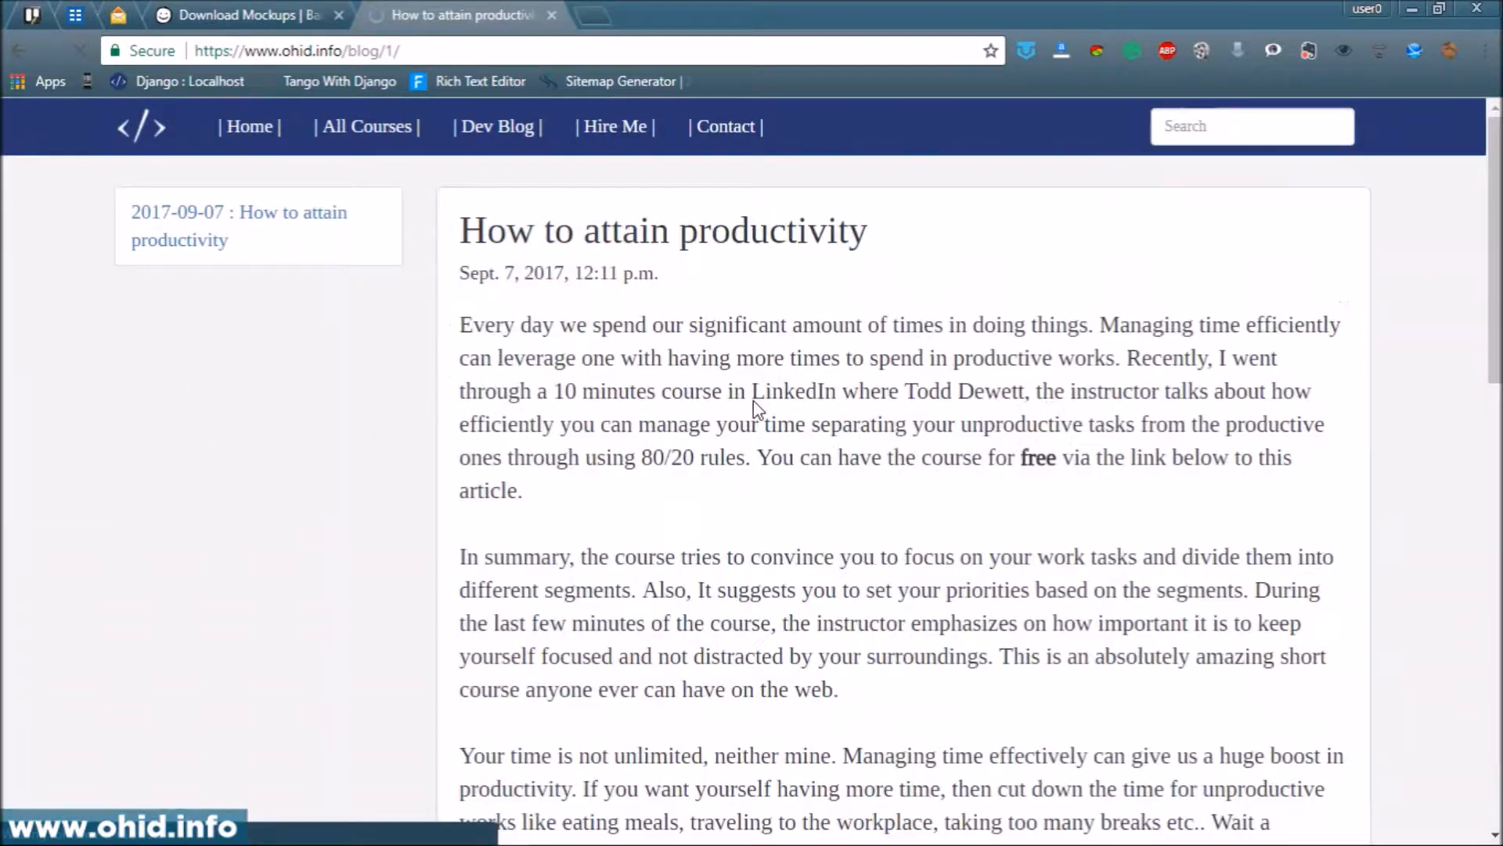
scroll(658, 289, "down", 10)
scroll(689, 383, "up", 10)
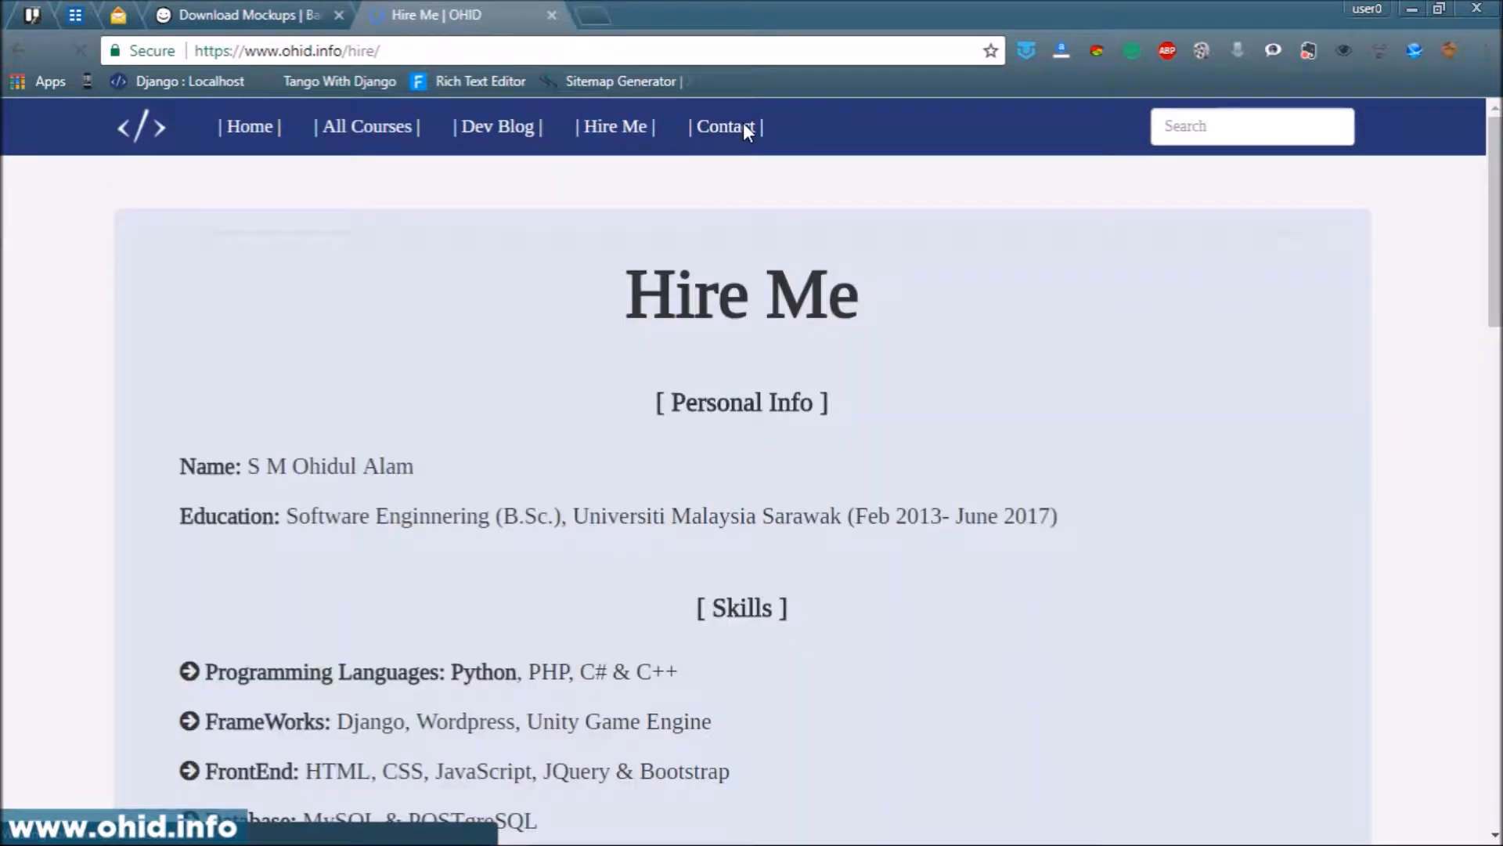
Open the website's Contact page and look through its content down to the footer
left_click(746, 133)
scroll(681, 337, "down", 5)
scroll(684, 343, "up", 5)
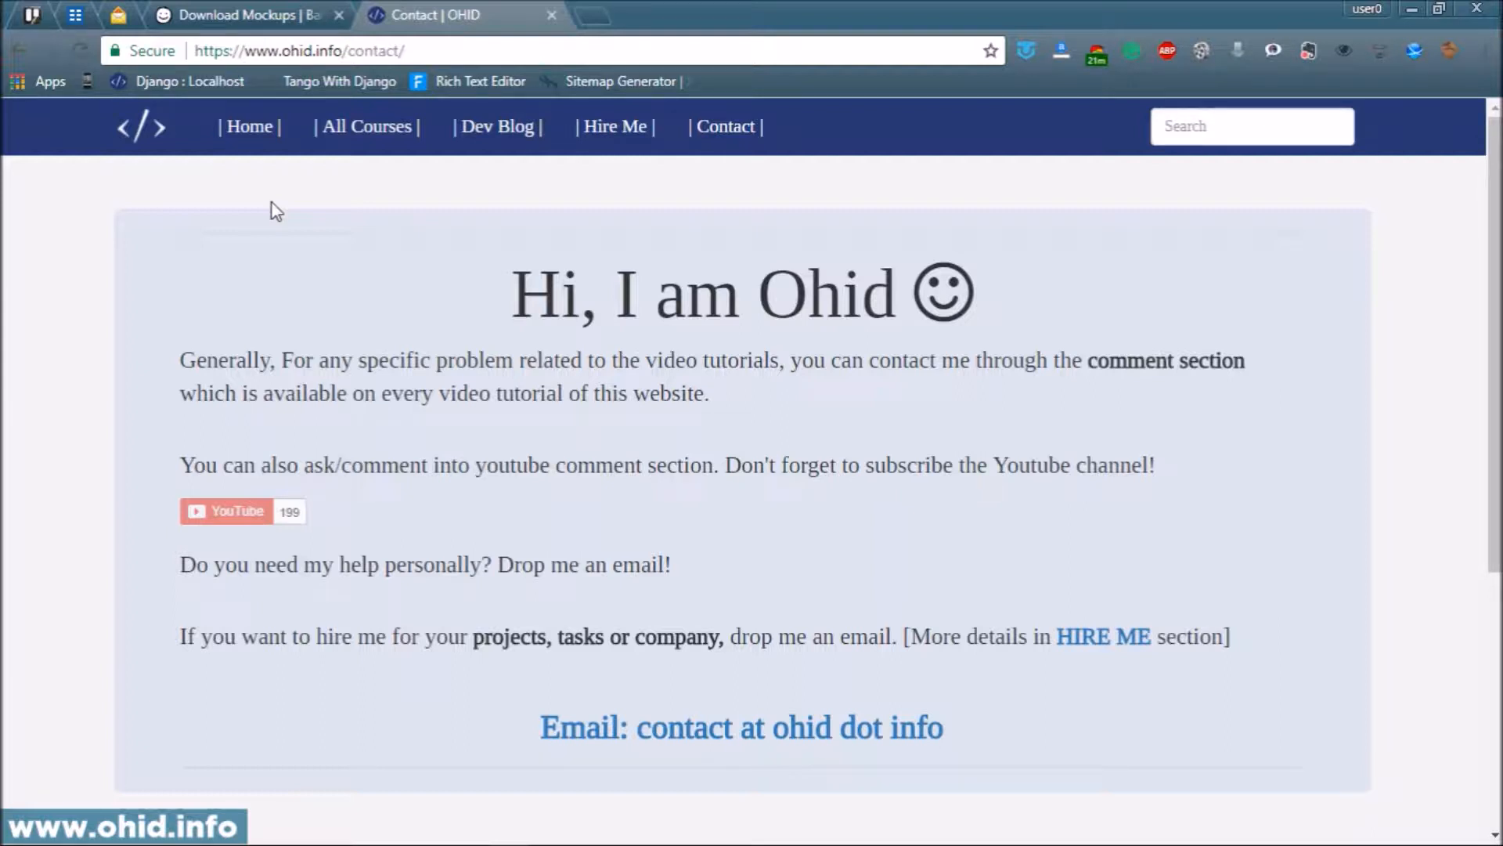
Return to the website's home page and review its Latest Videos and Latest Courses sections
left_click(257, 128)
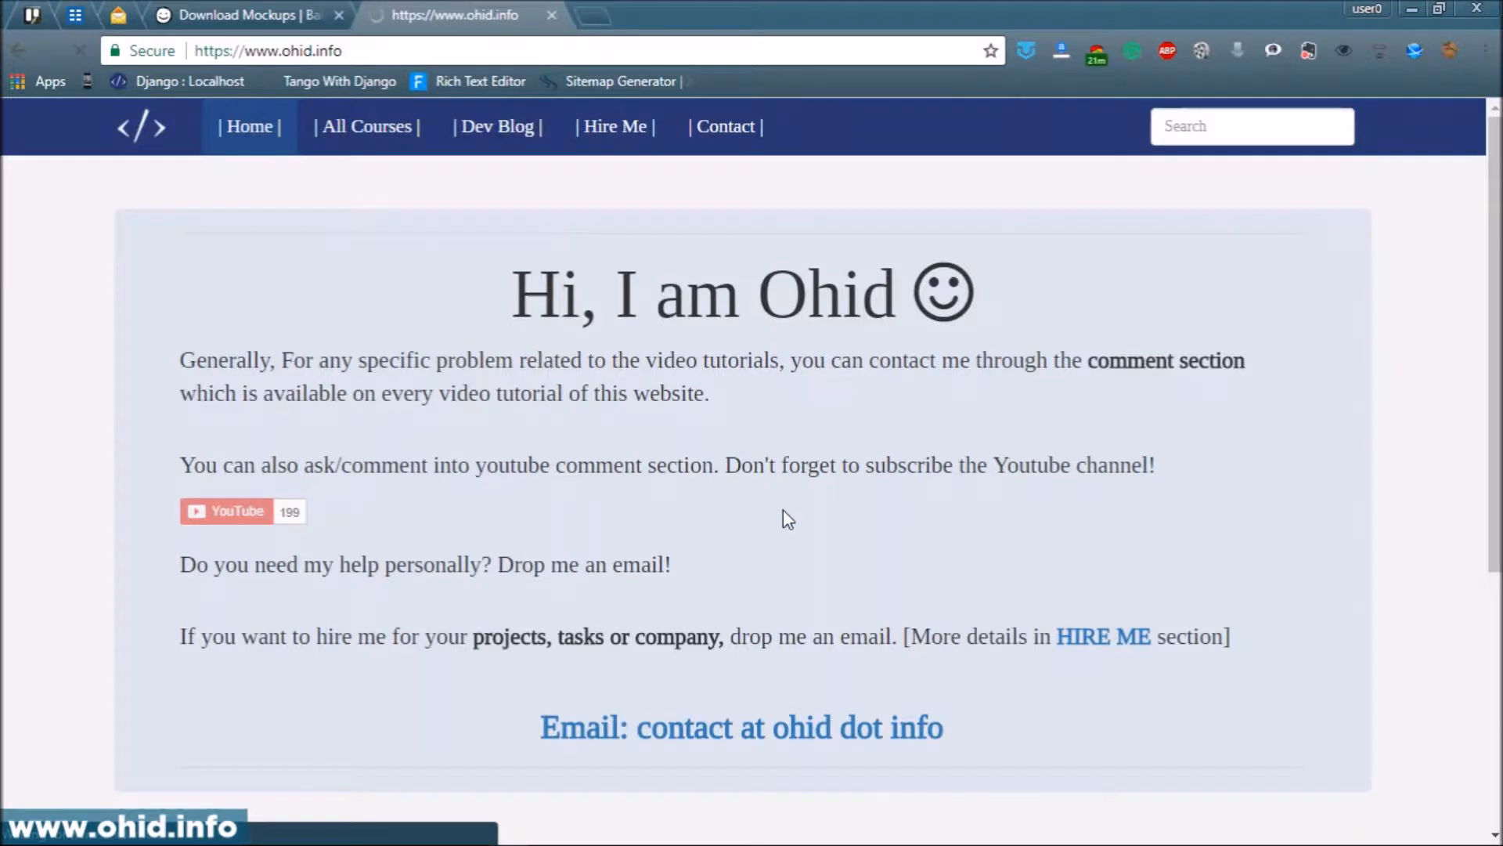
scroll(824, 458, "down", 9)
scroll(828, 464, "up", 5)
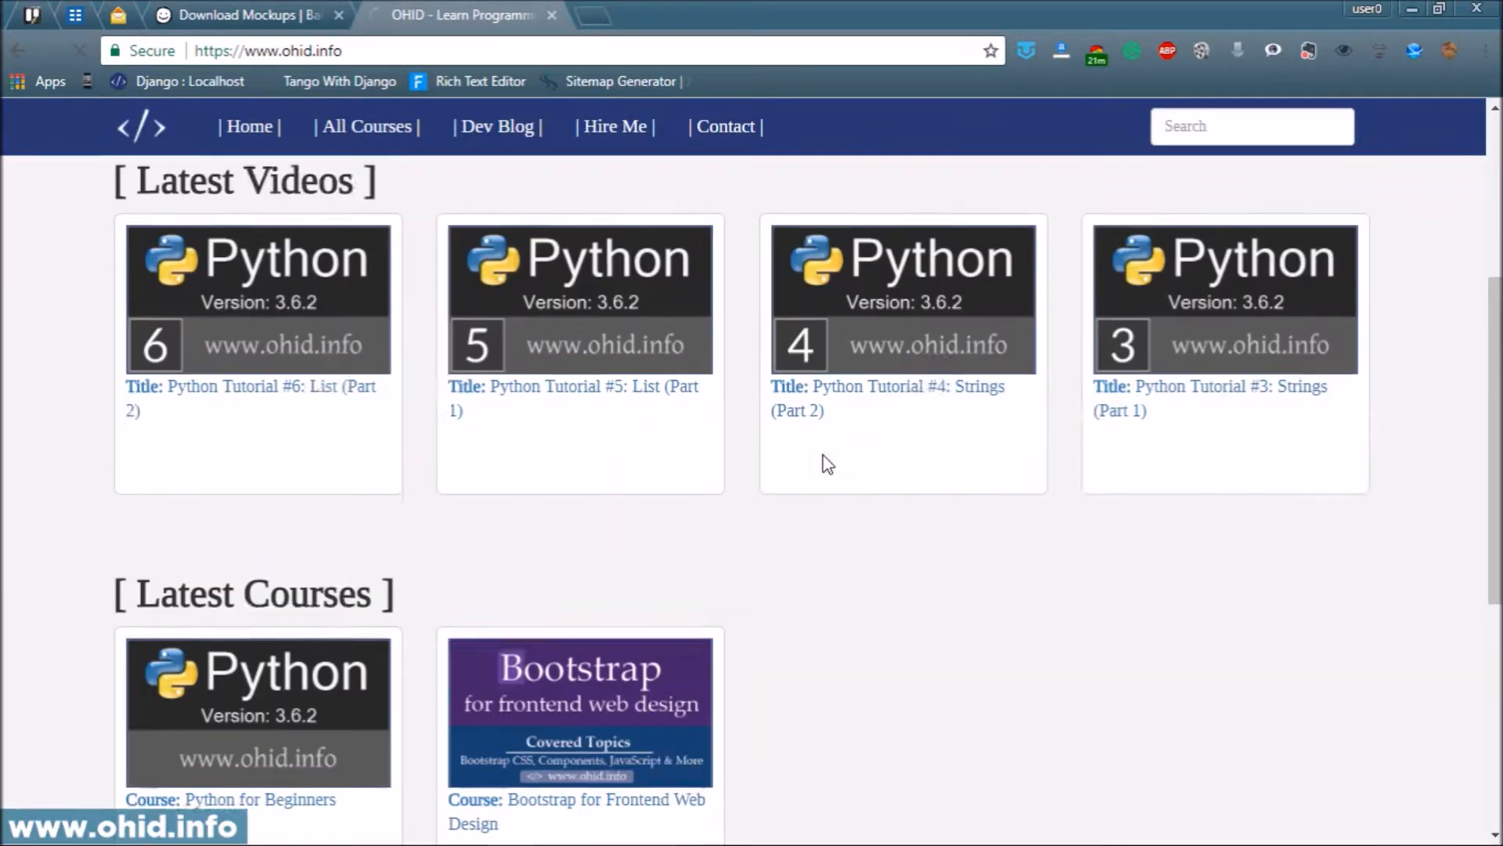
scroll(828, 464, "up", 5)
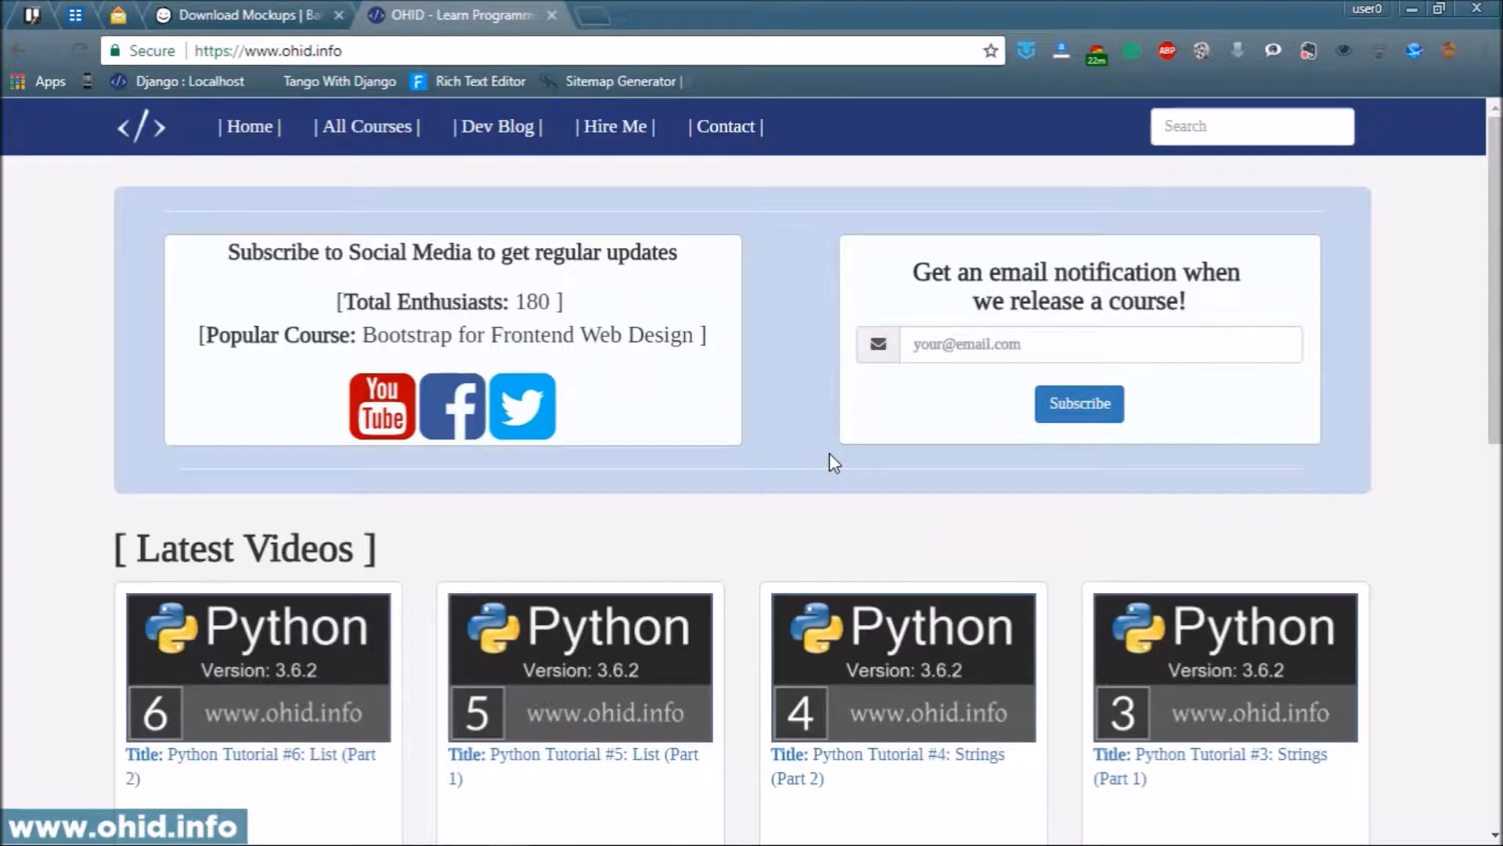
Switch back to the RickShawJourney project in Balsamiq Mockups and leave the full screen presentation
key("super+Tab")
left_click(888, 215)
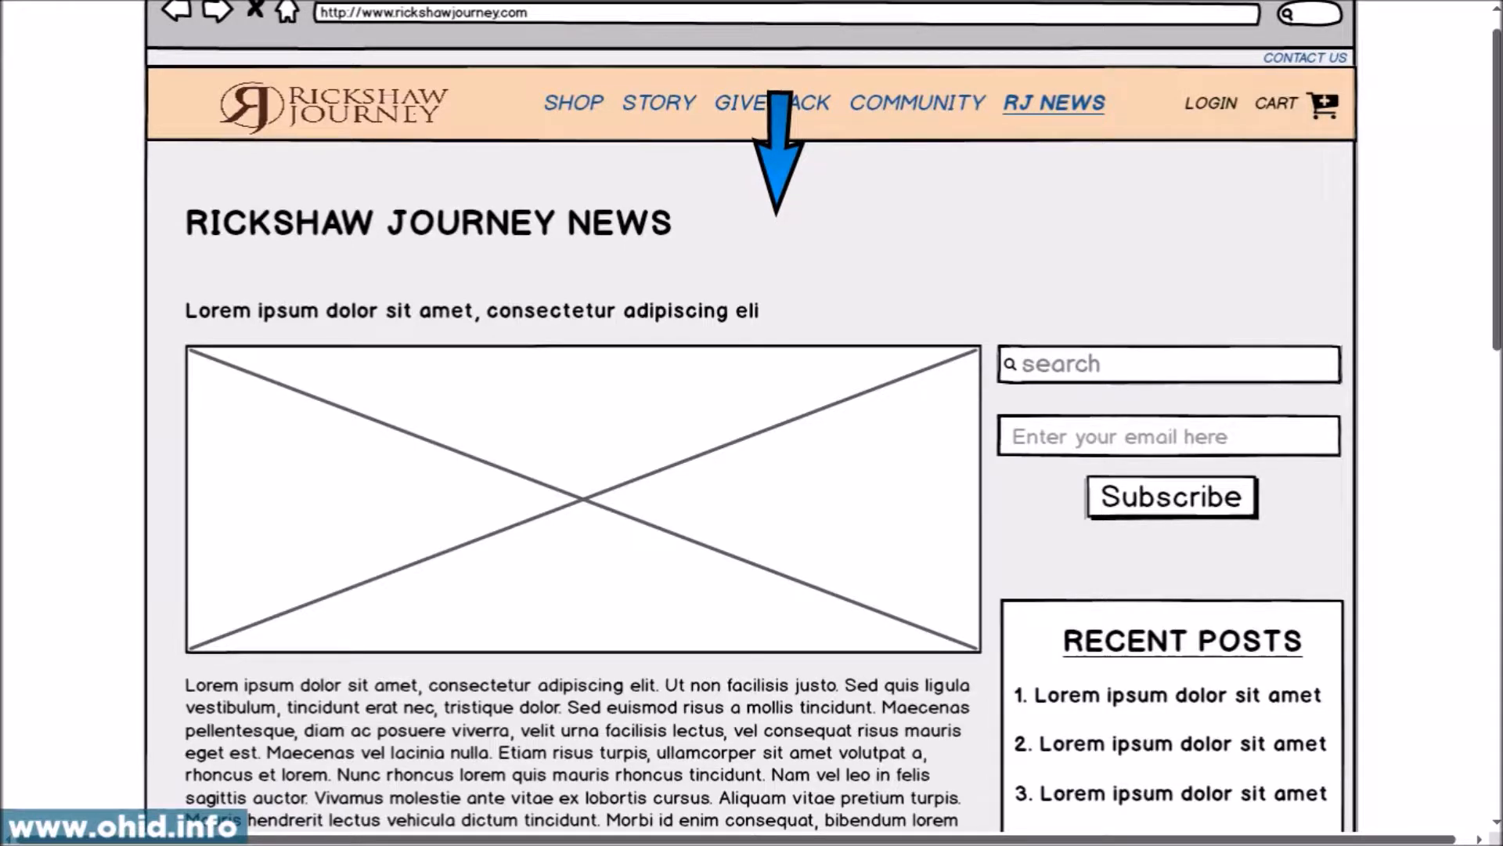
key("Escape")
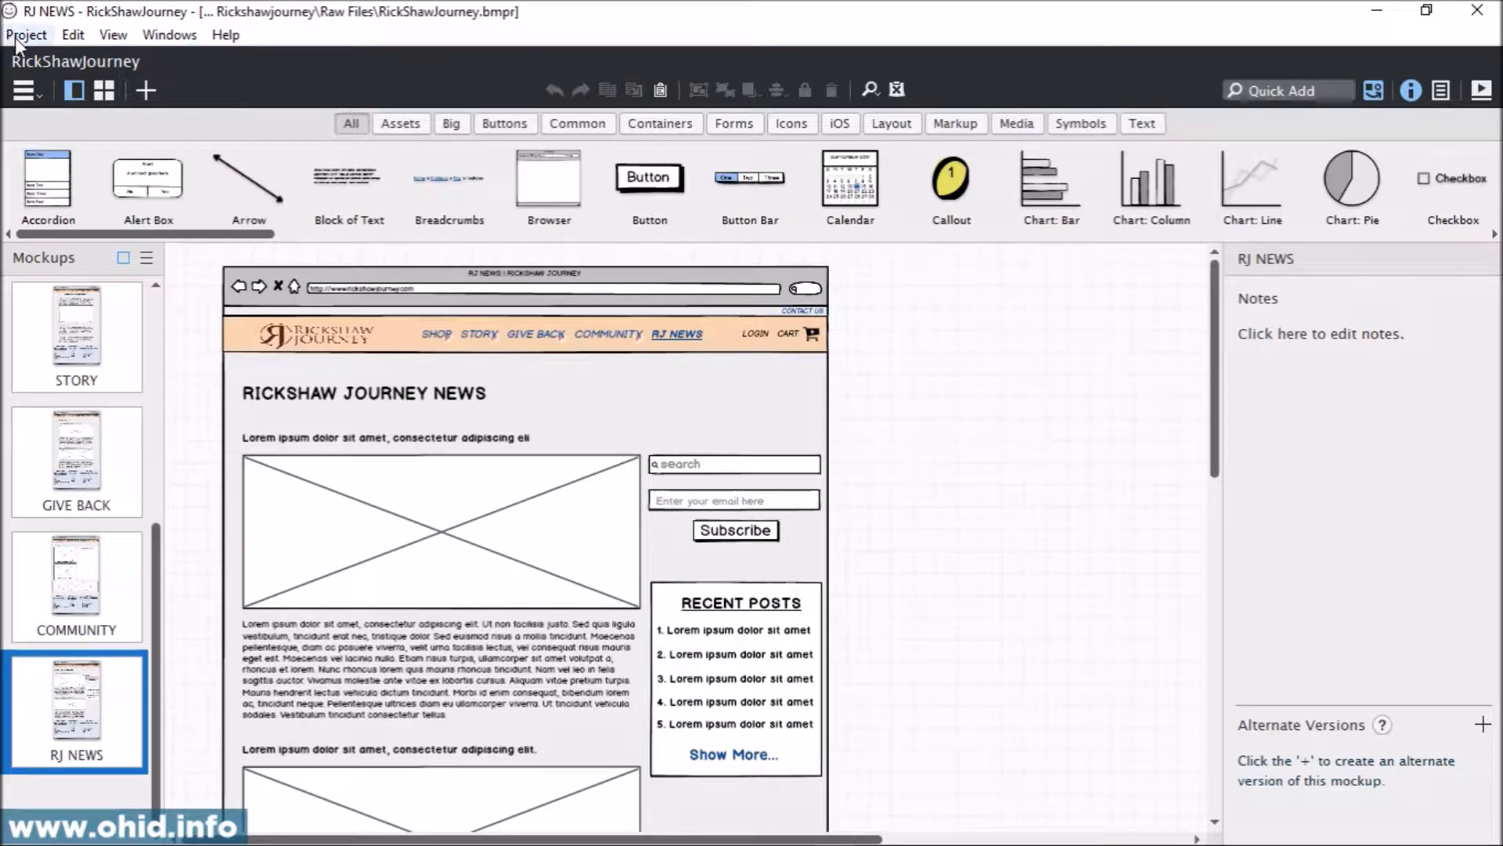
Create a new Balsamiq project and maximize its window
left_click(39, 39)
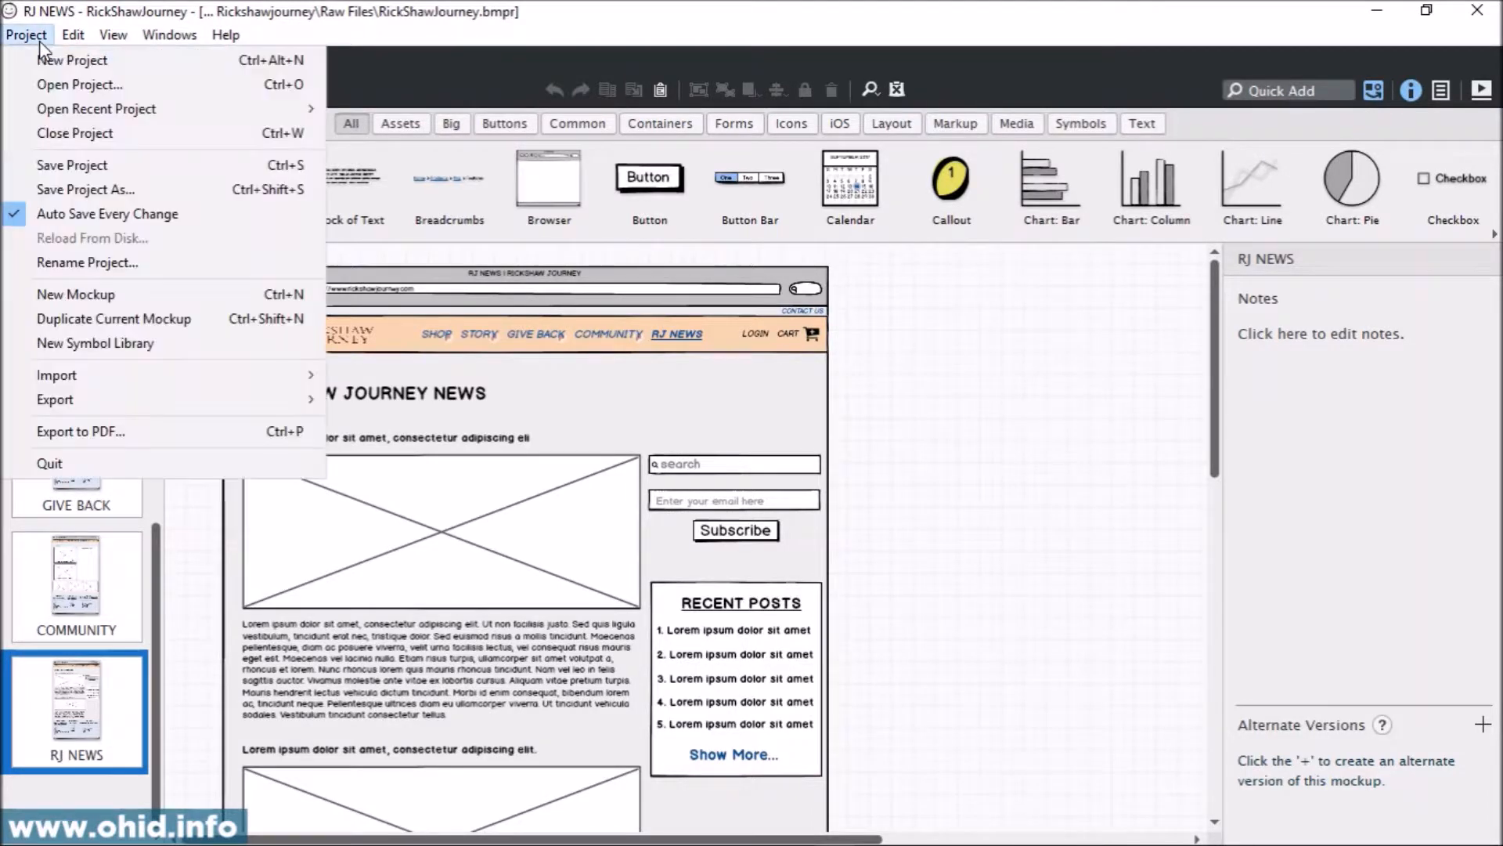
left_click(52, 63)
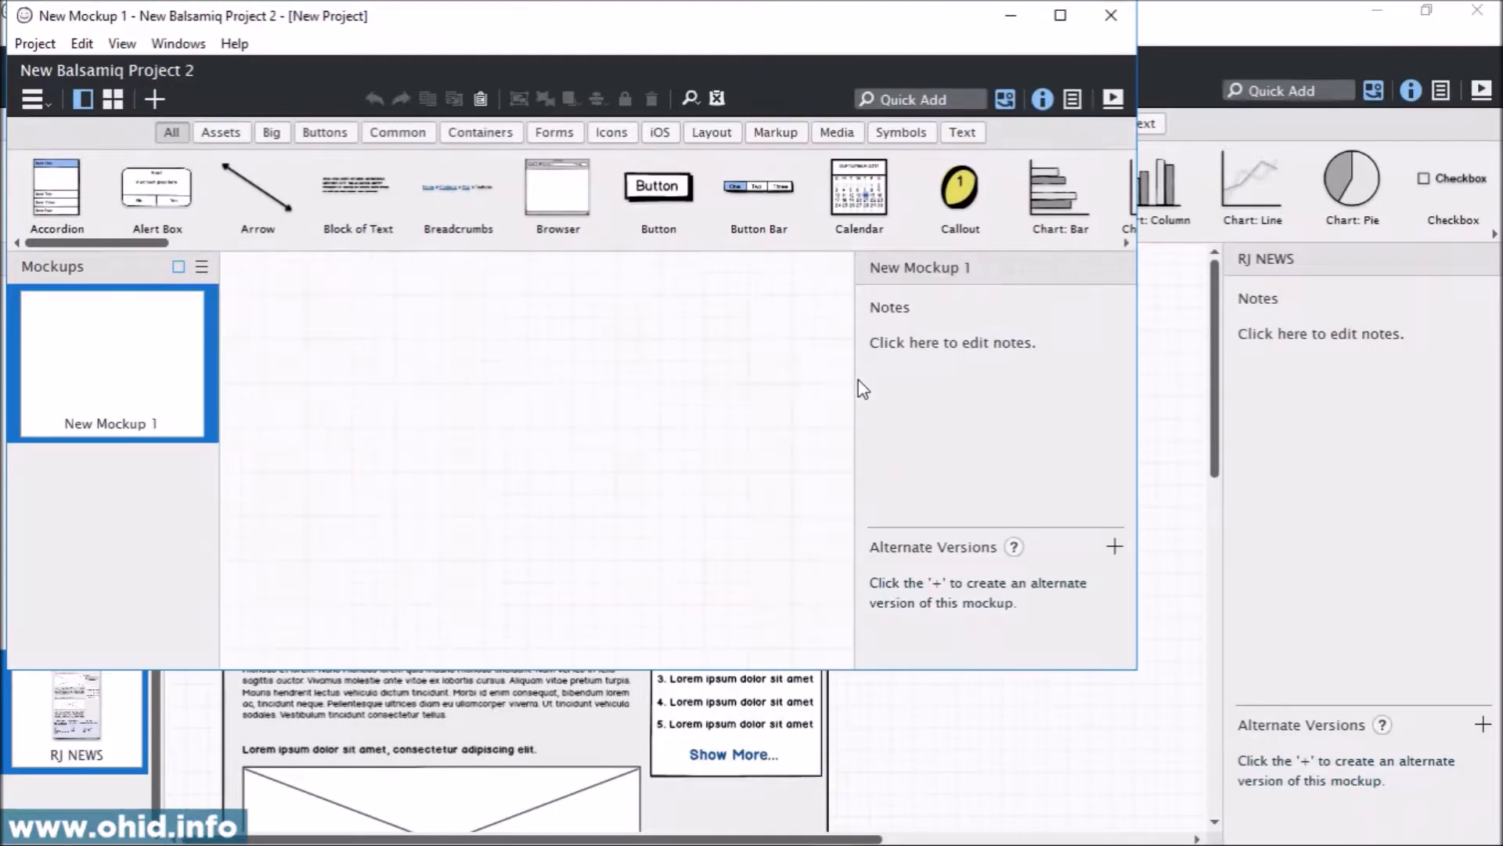
left_click(1060, 15)
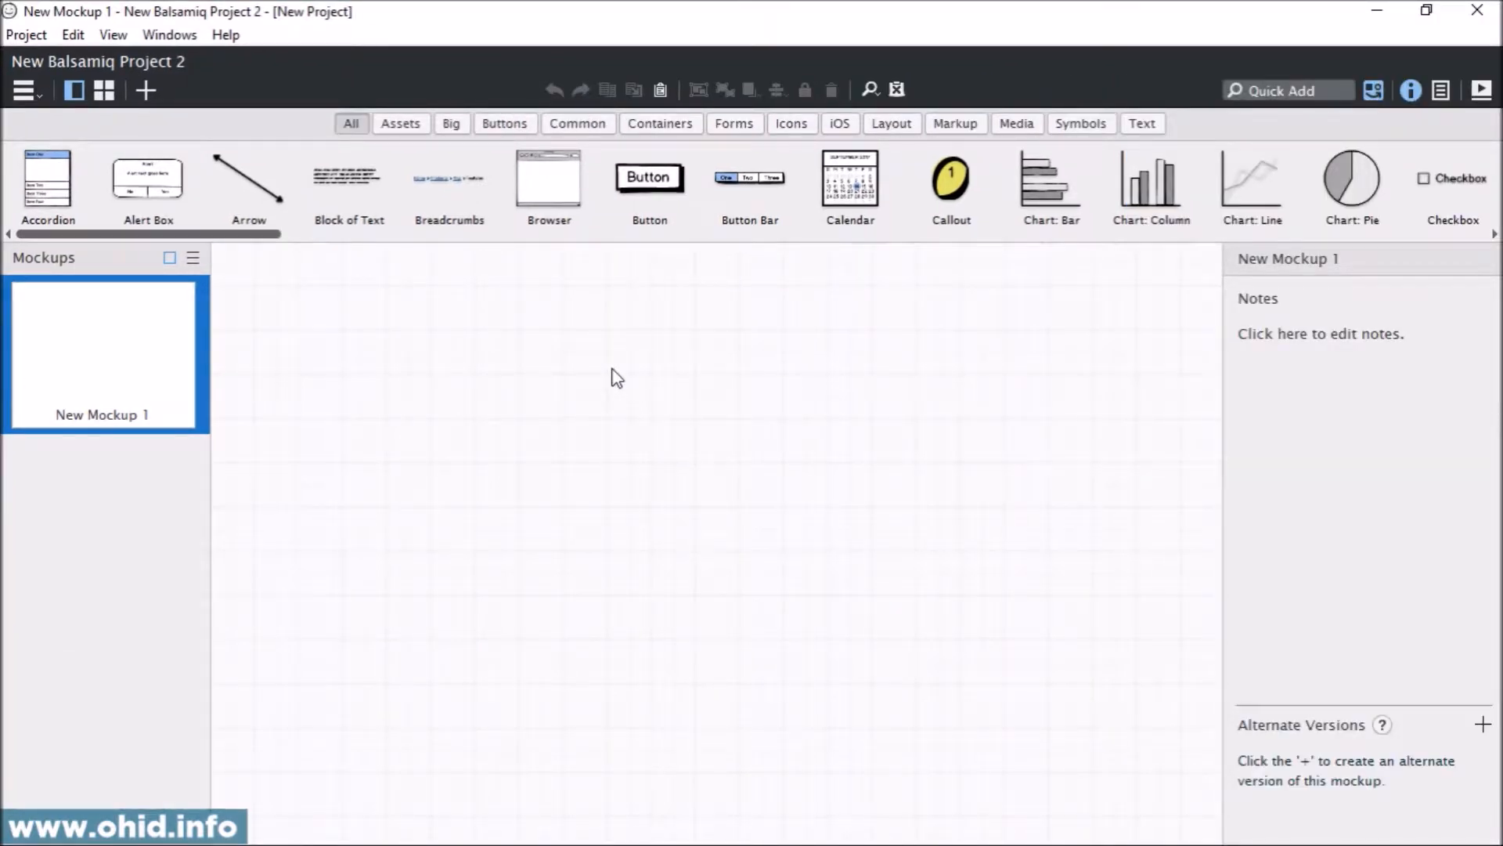
double_click(611, 9)
left_click(638, 13)
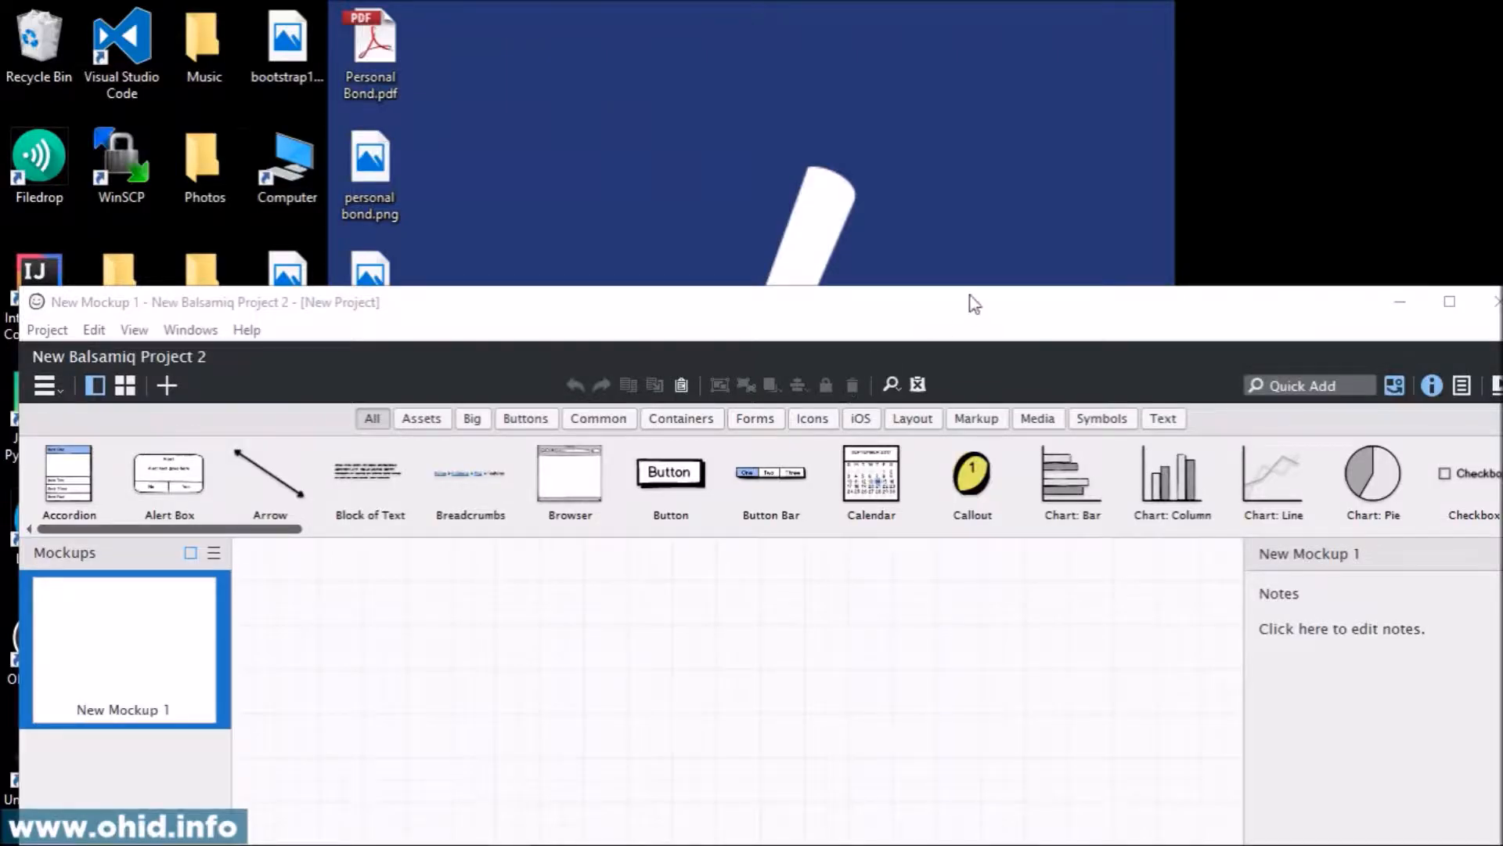
left_click(1450, 306)
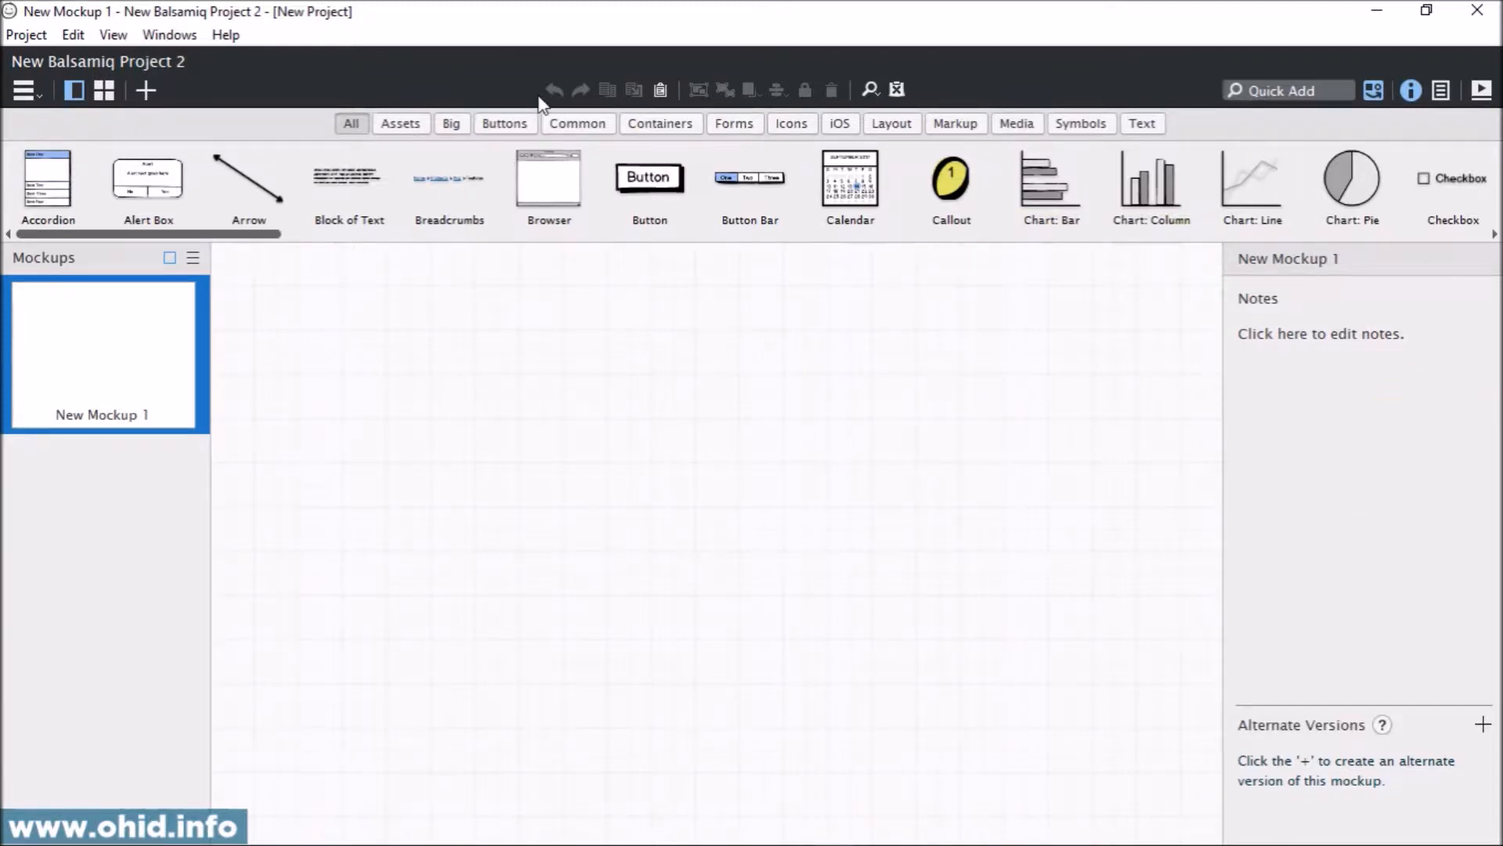
left_click(26, 34)
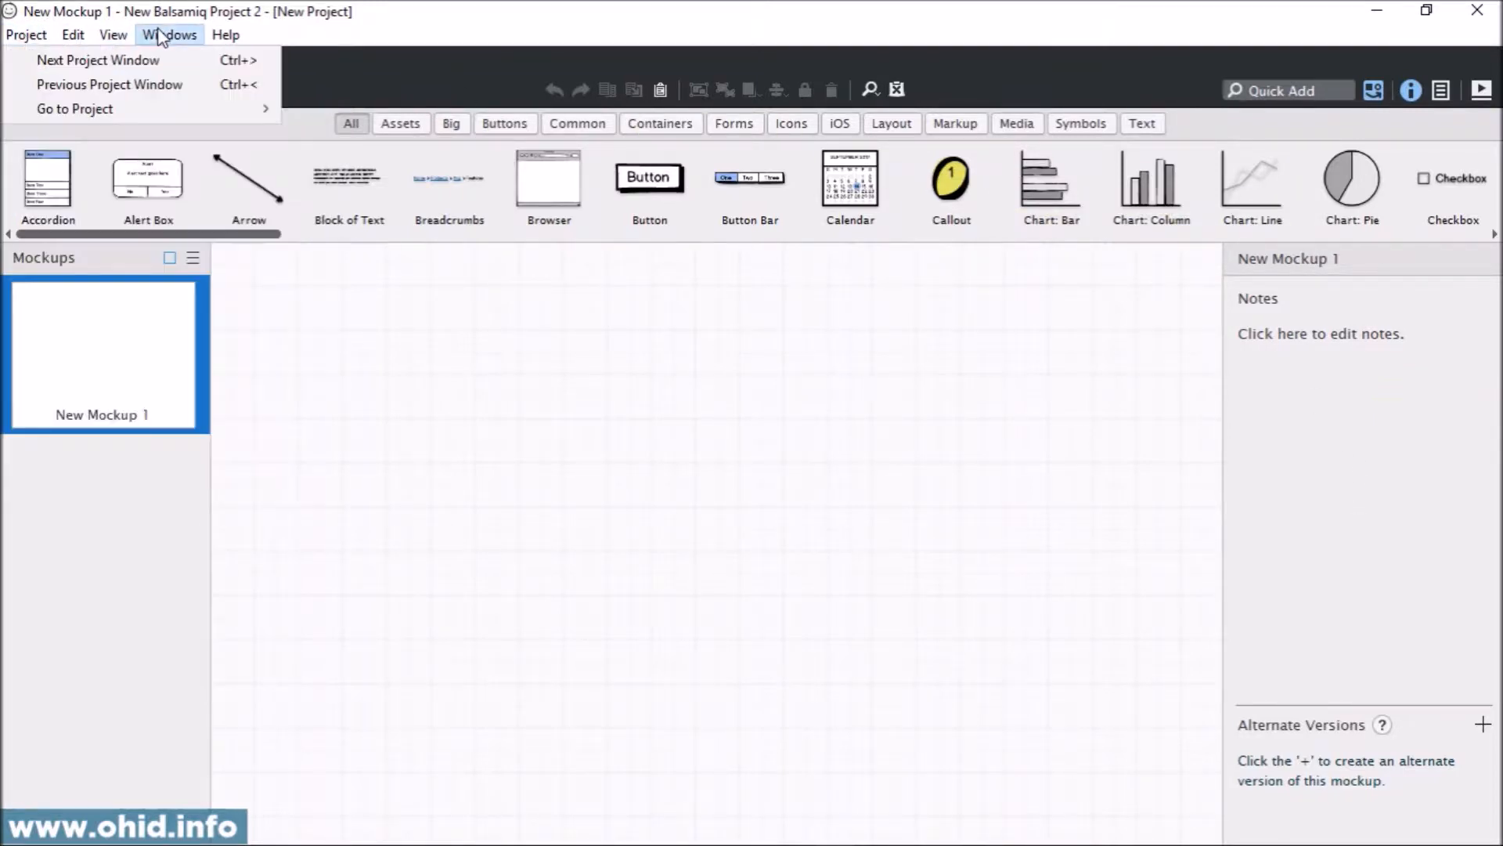
mouse_move(116, 41)
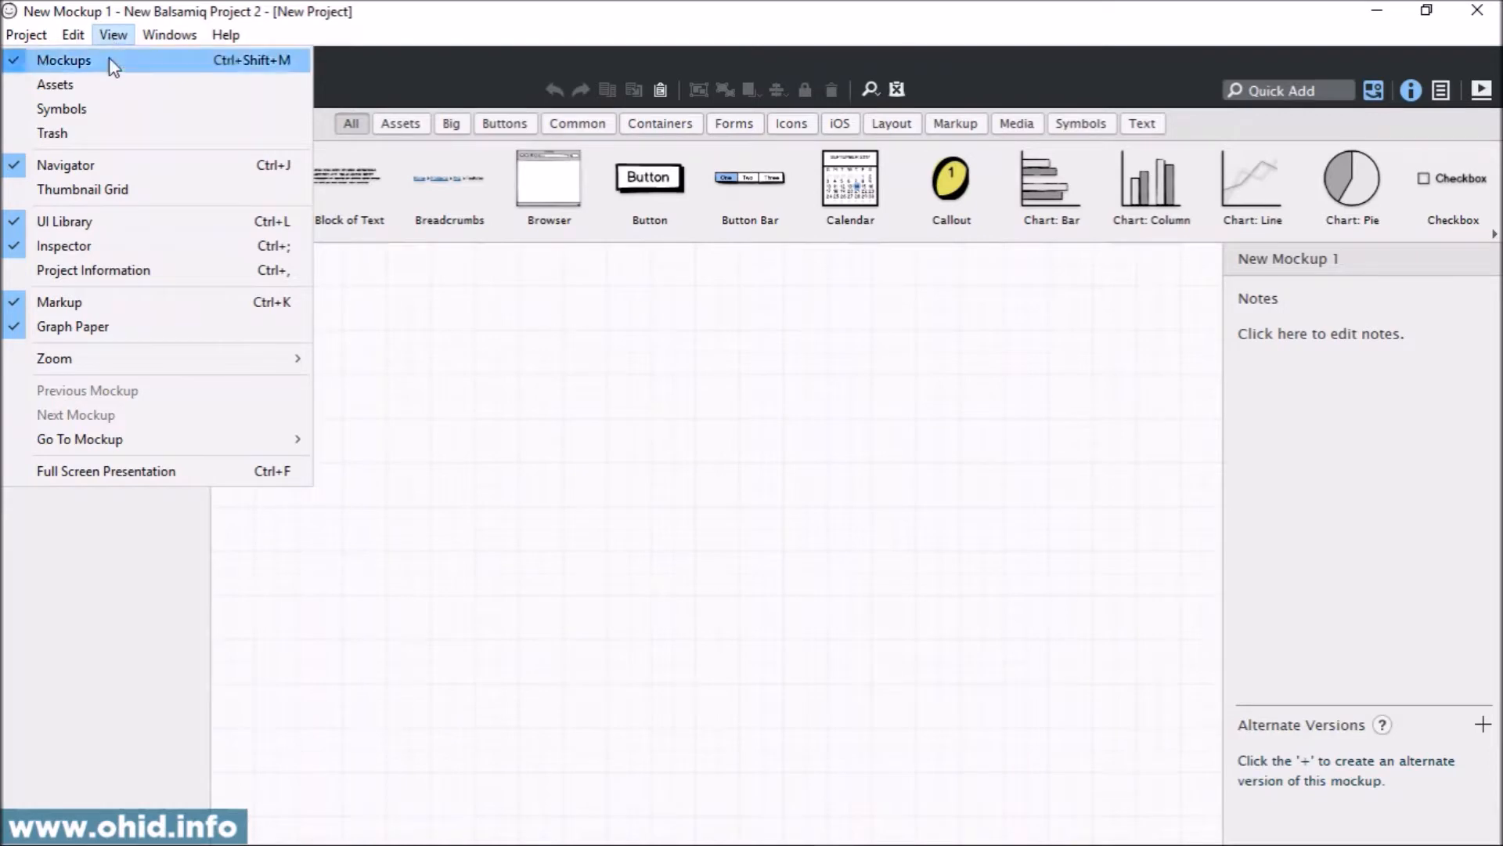
left_click(654, 505)
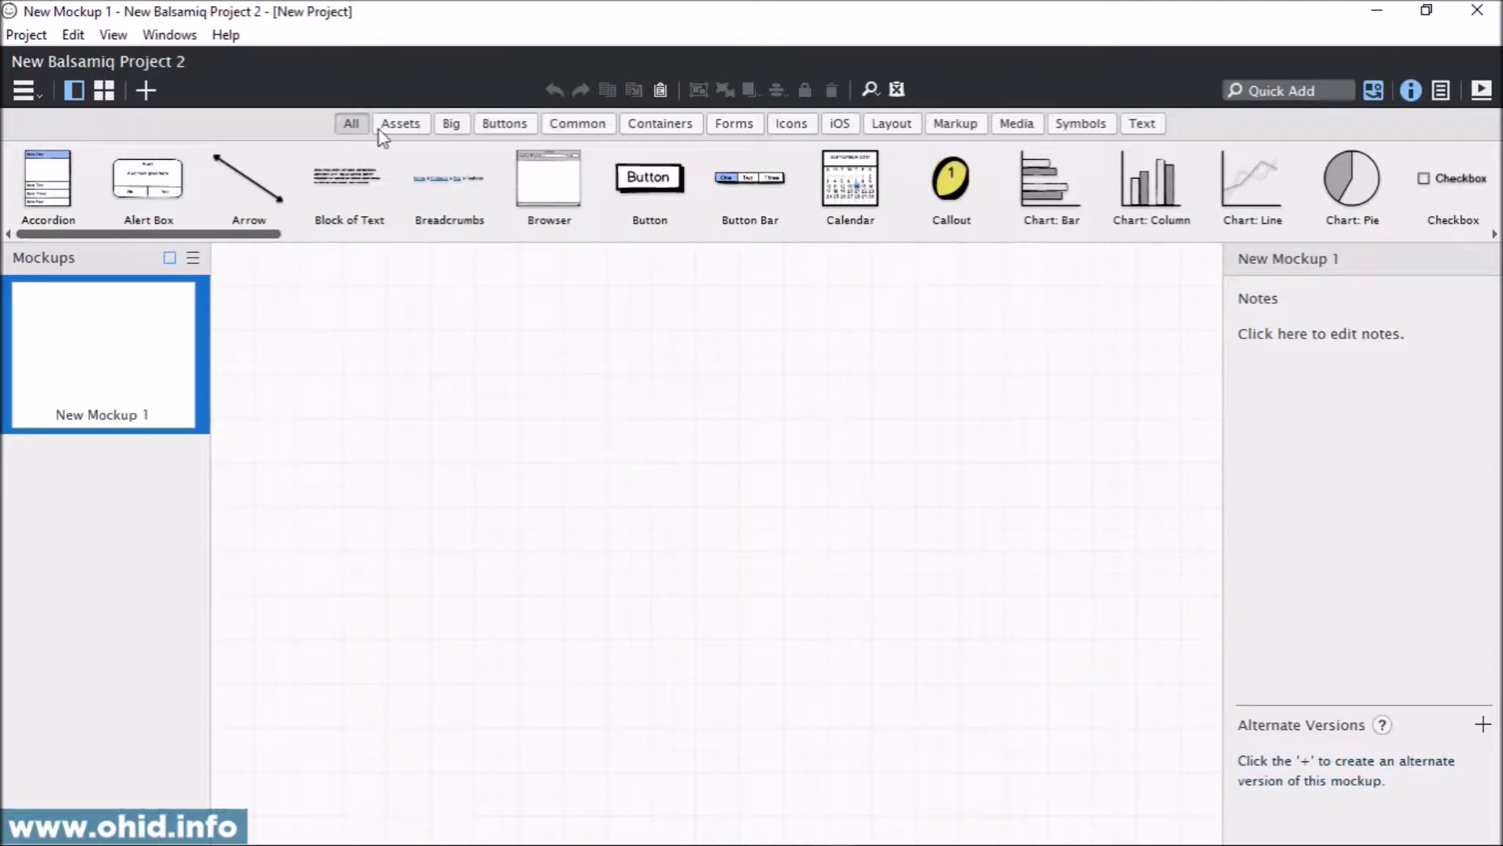
left_click_drag(551, 182, 267, 275)
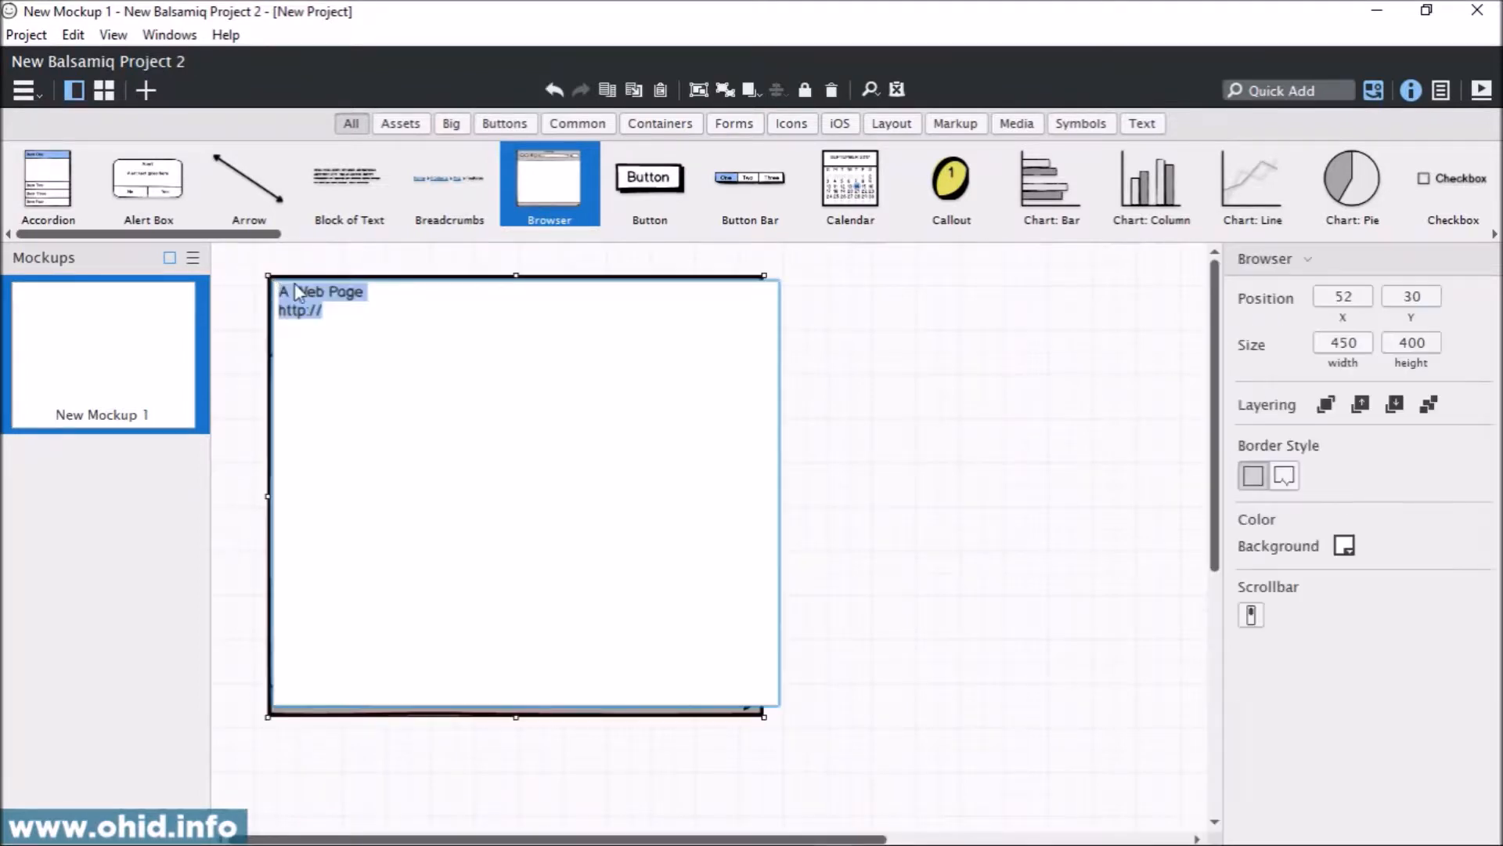
left_click(347, 315)
type("www.phd")
key("BackSpace")
key("BackSpace")
key("BackSpace")
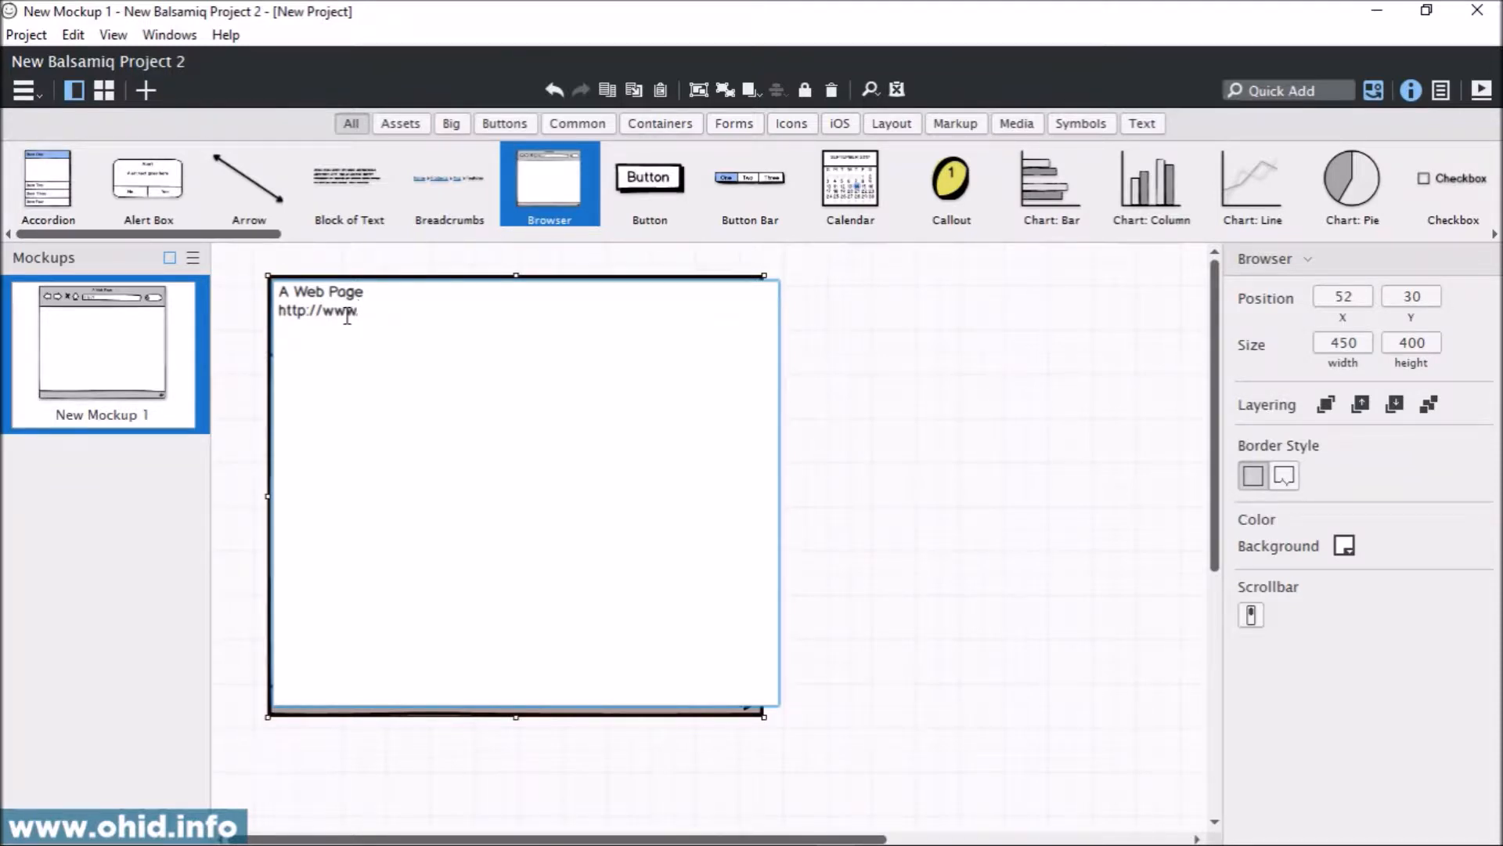
key("BackSpace")
key("BackSpace")
key("BackSpace")
left_click(938, 490)
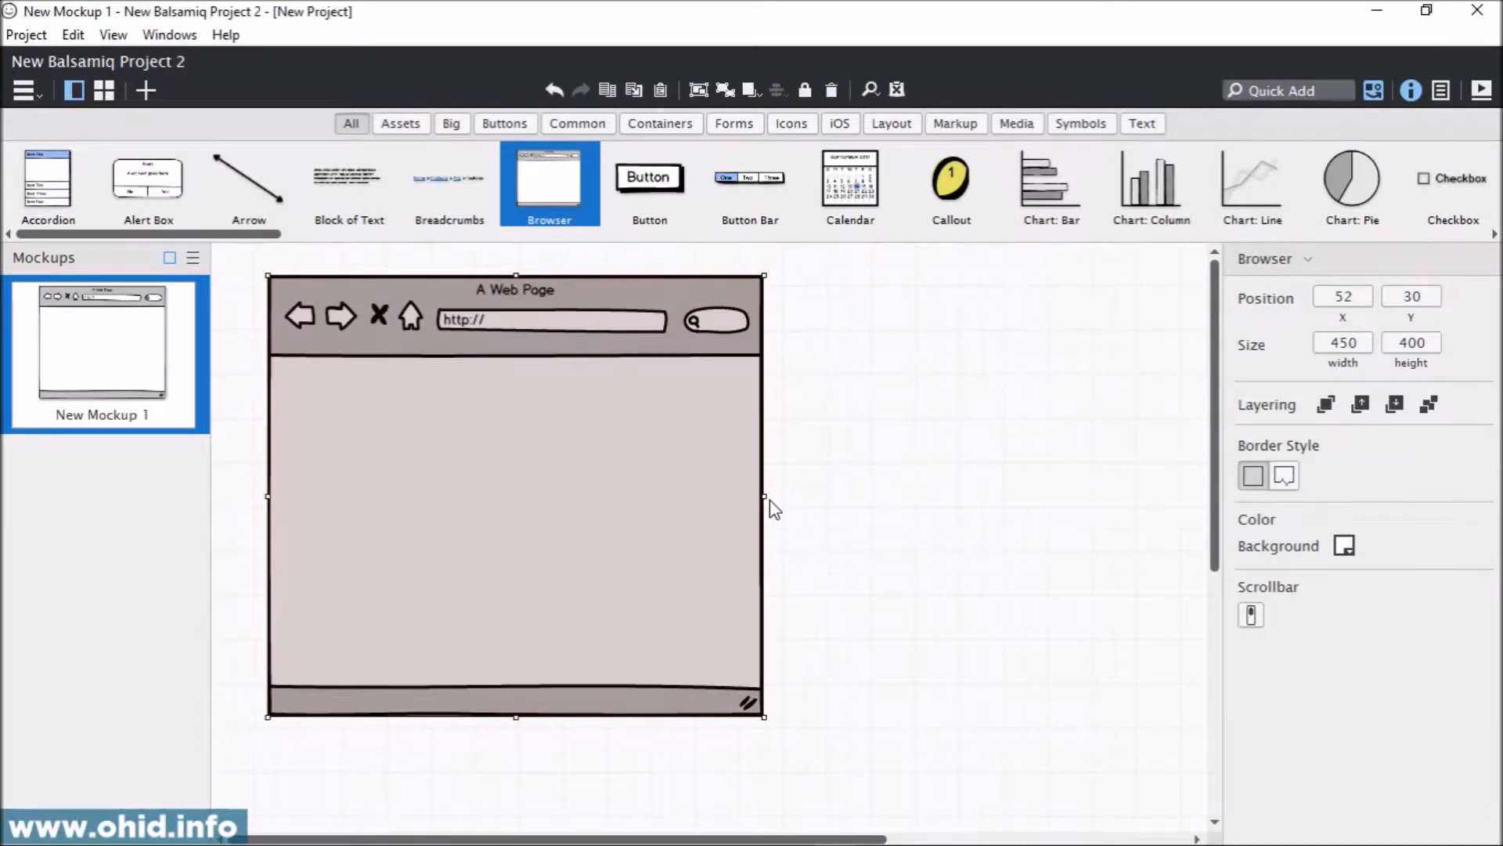
Enlarge the Browser element to 810 by 459, keeping its upper-left corner in place
left_click_drag(761, 499, 1157, 493)
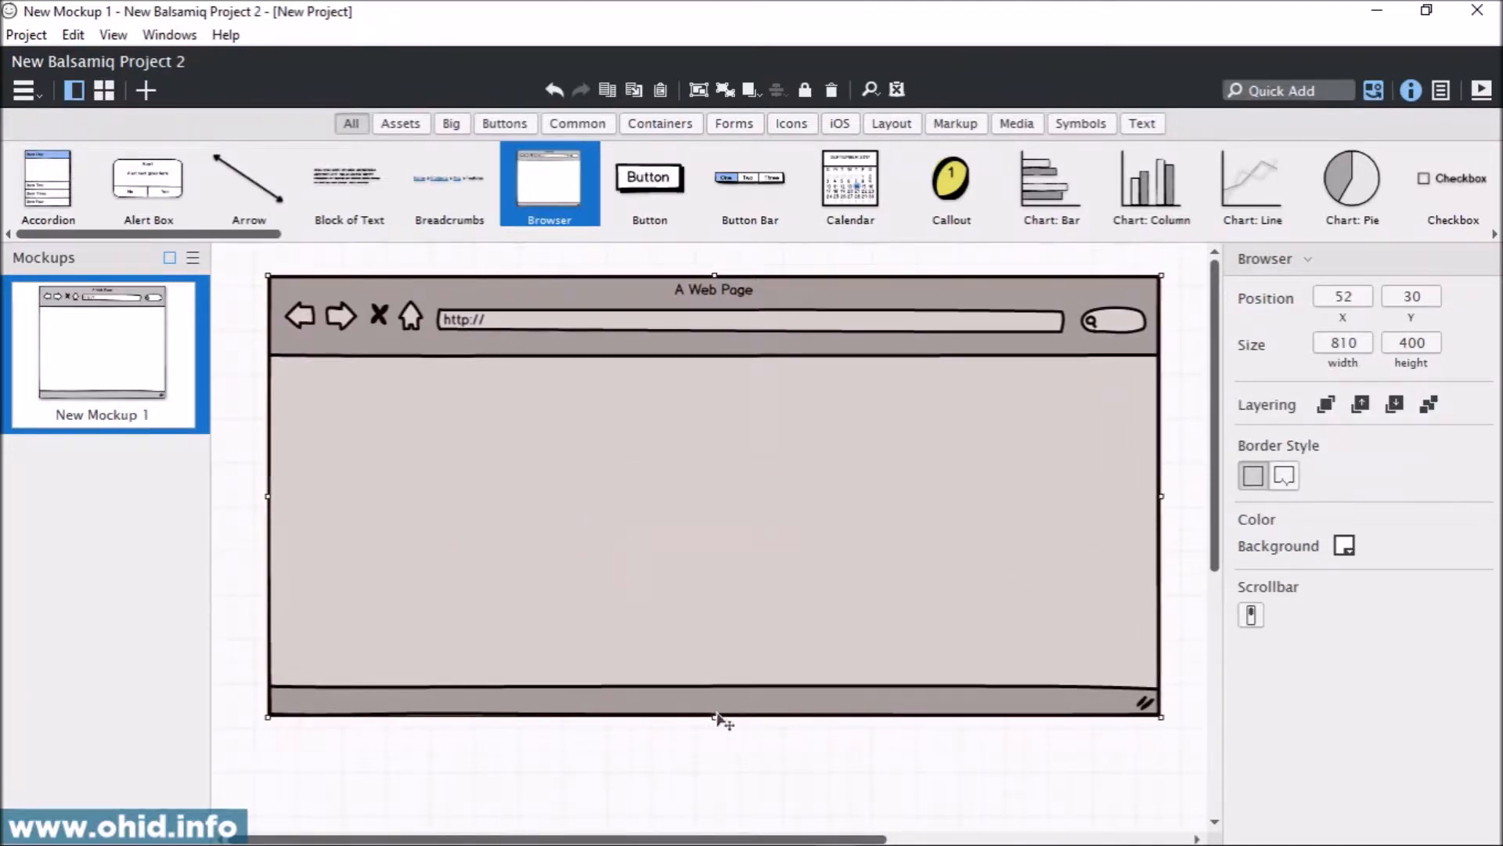
left_click_drag(713, 717, 712, 776)
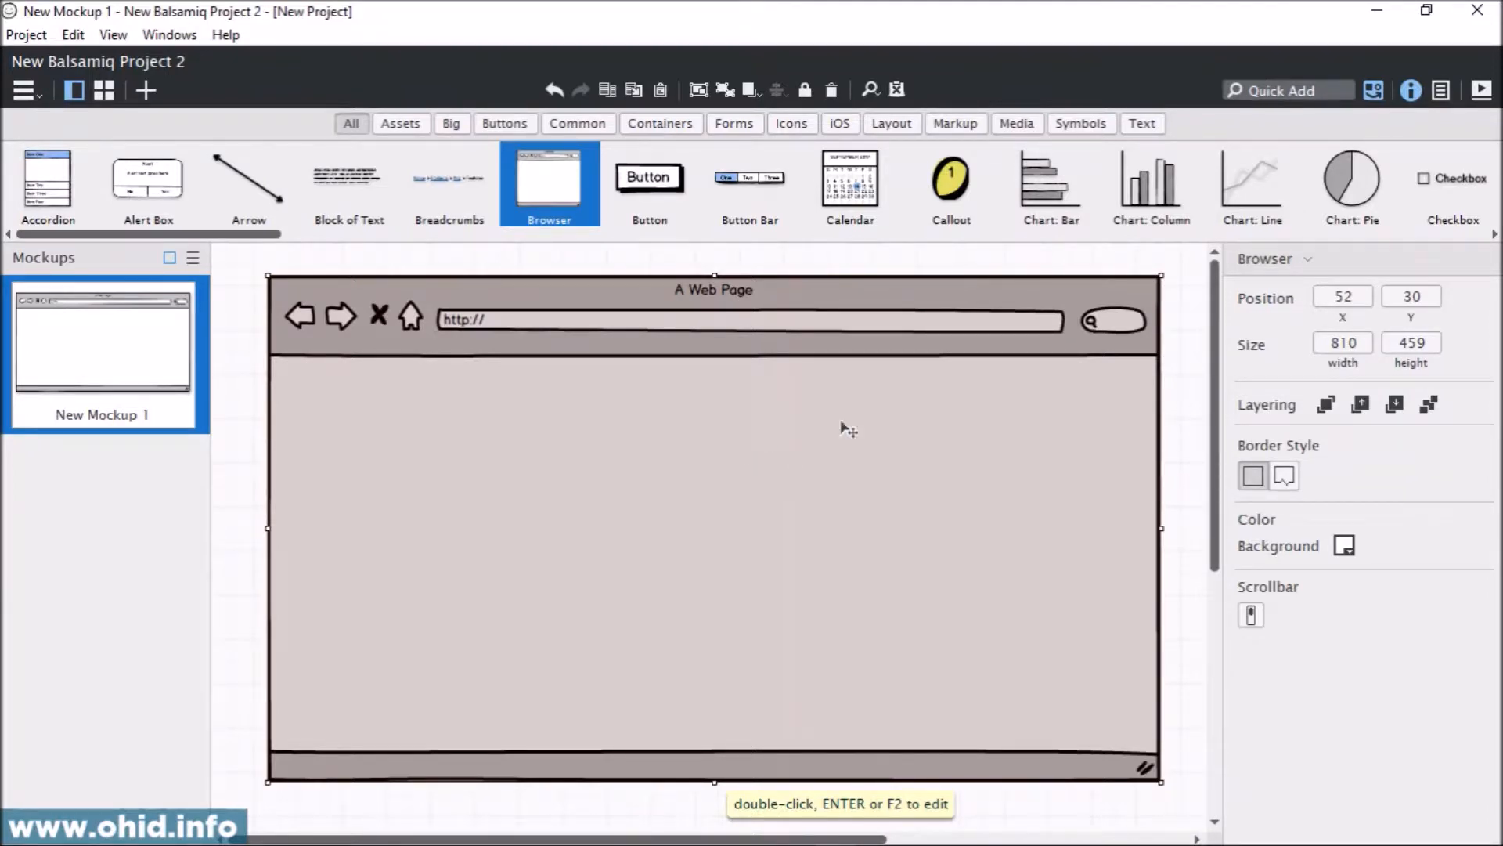
left_click(1178, 330)
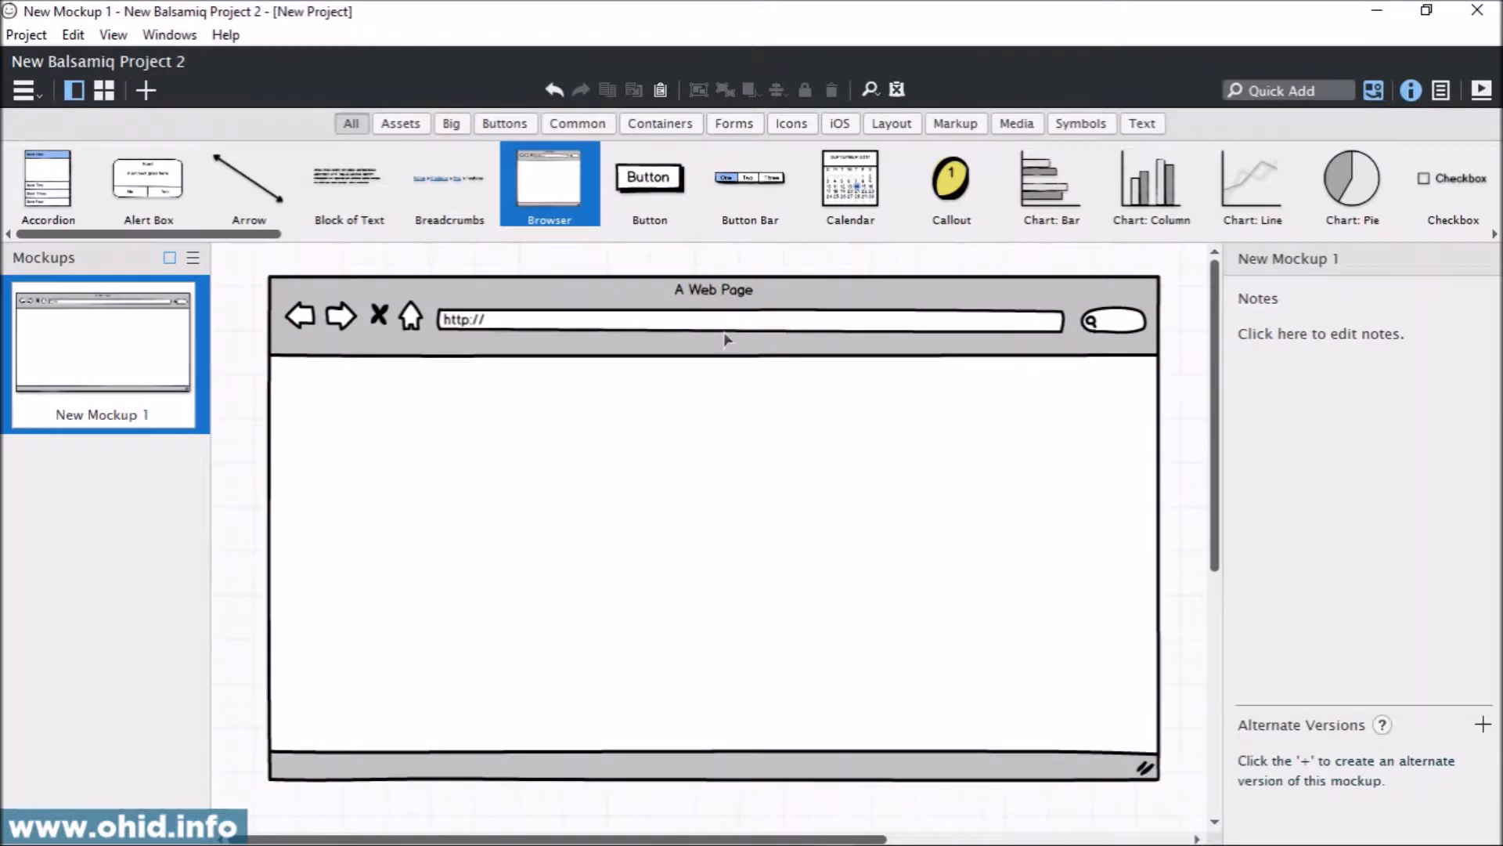
double_click(727, 341)
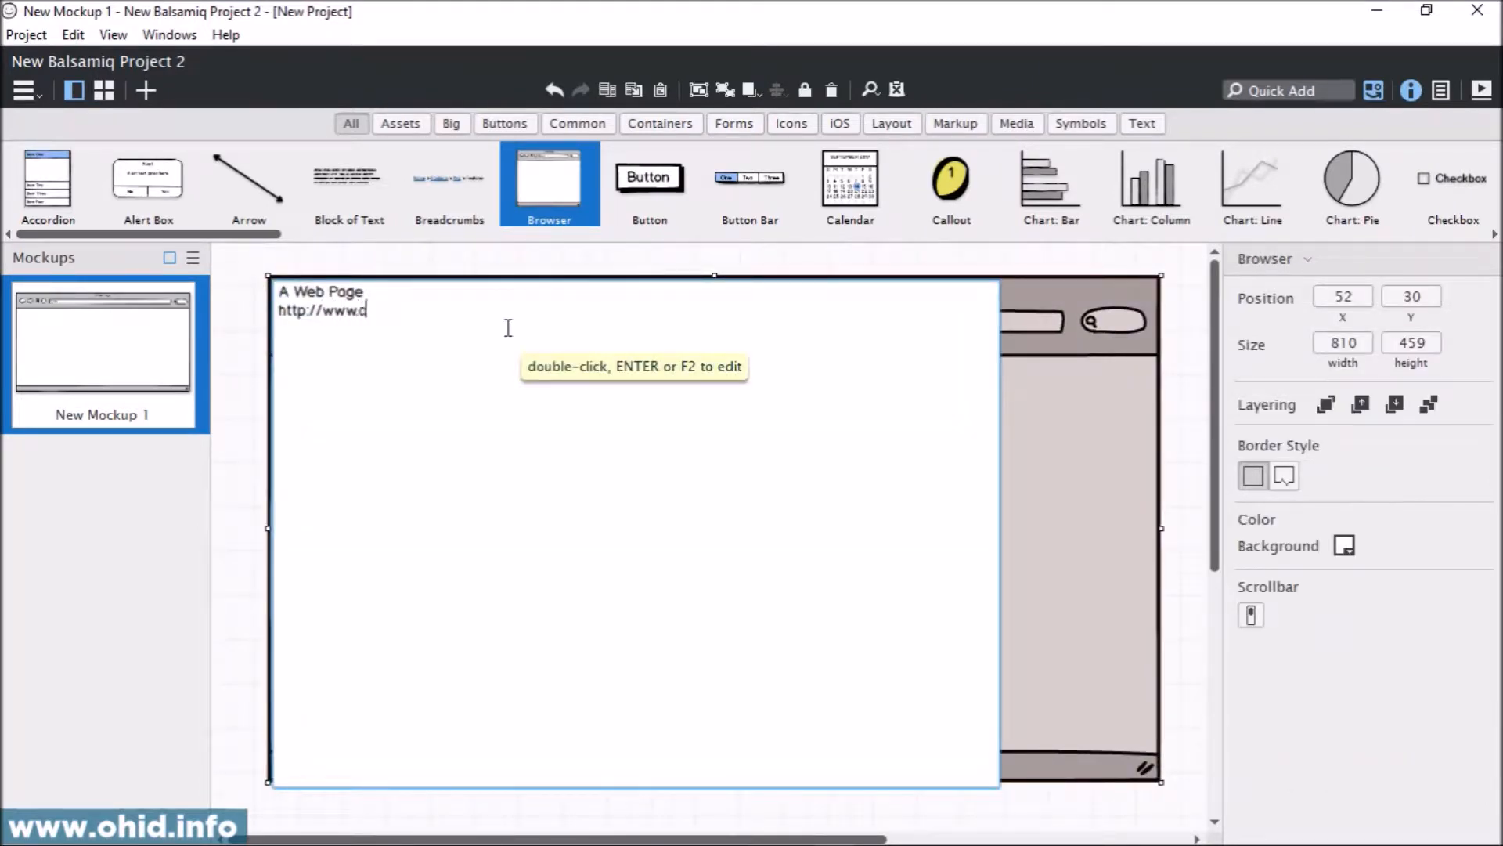
type("www.ohid.info")
left_click(1091, 444)
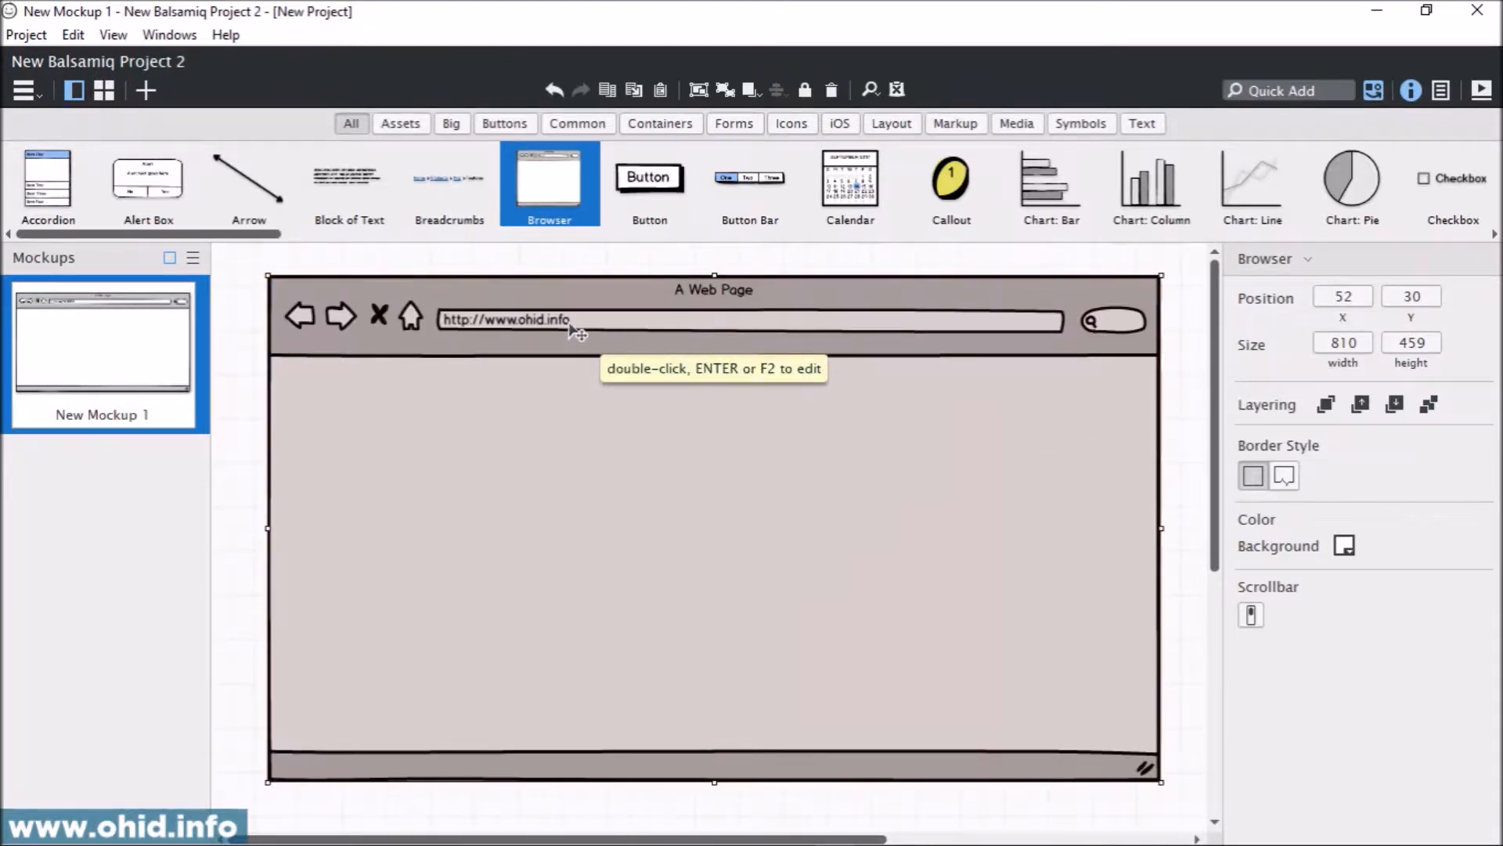
left_click(541, 266)
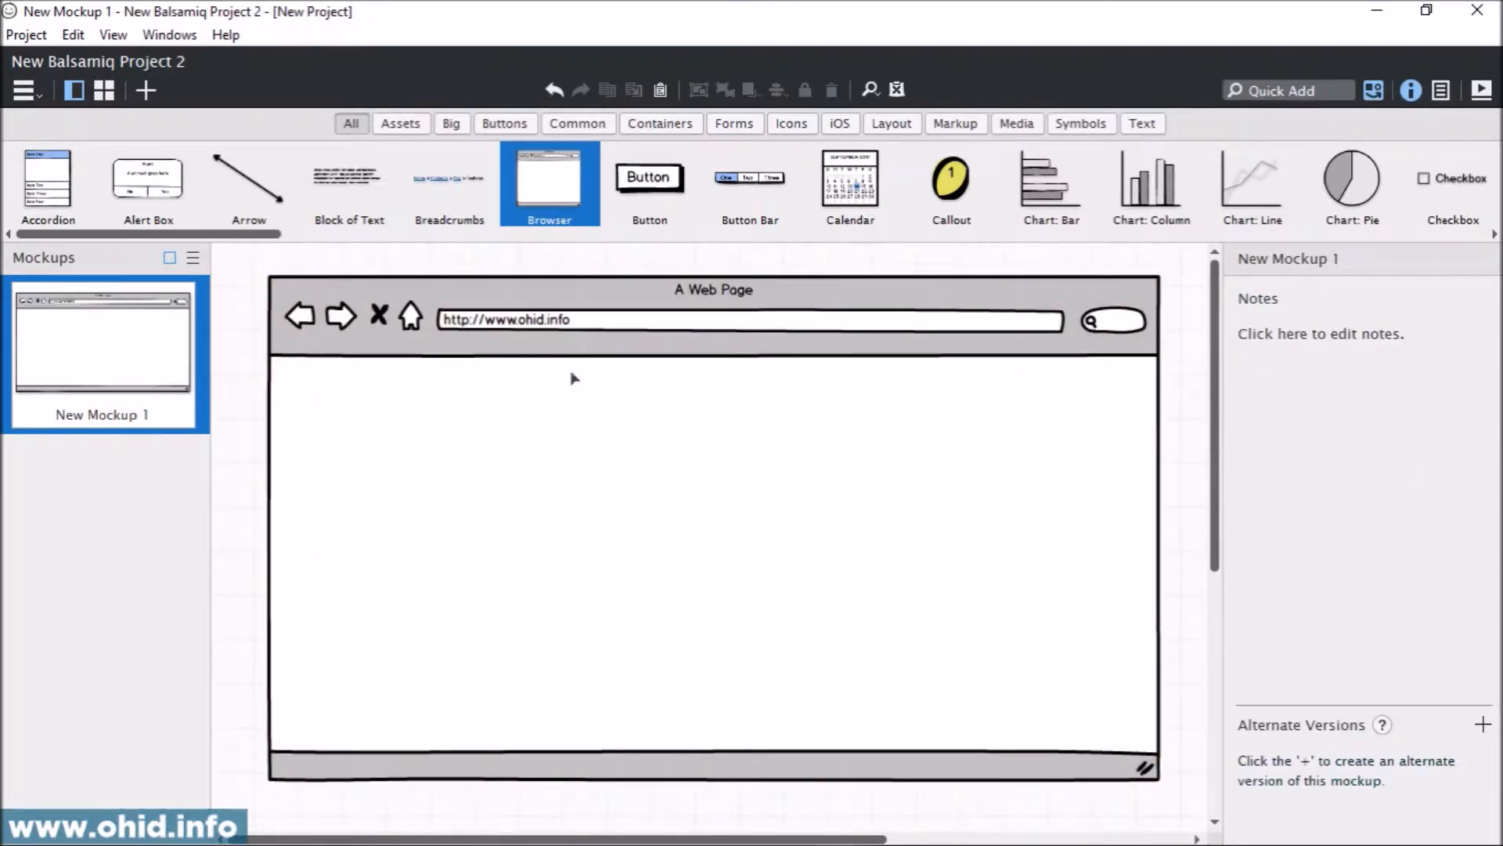
scroll(584, 450, "down", 1)
left_click(585, 454)
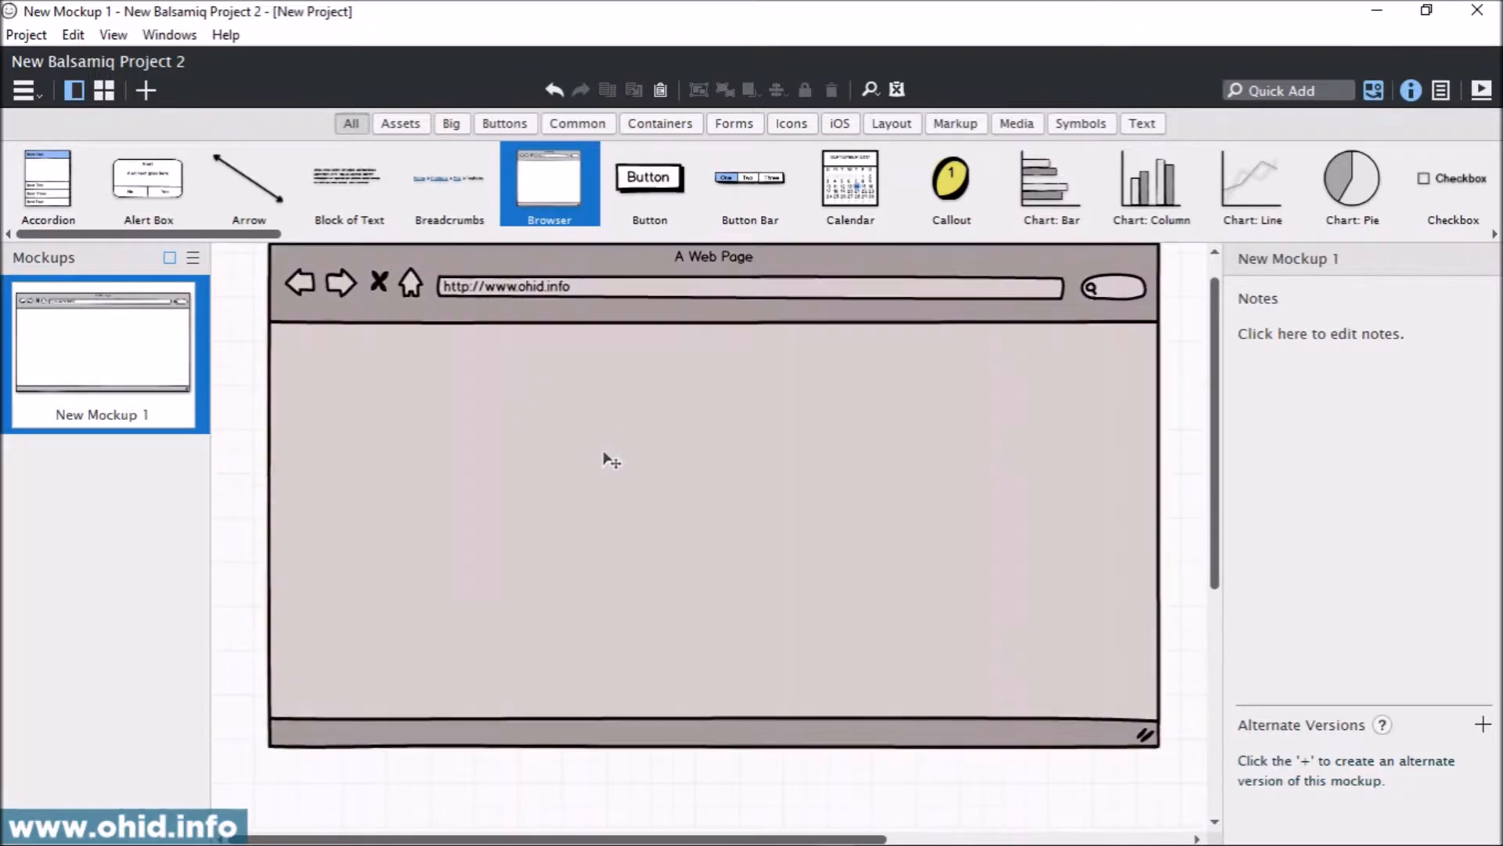
scroll(609, 459, "up", 2)
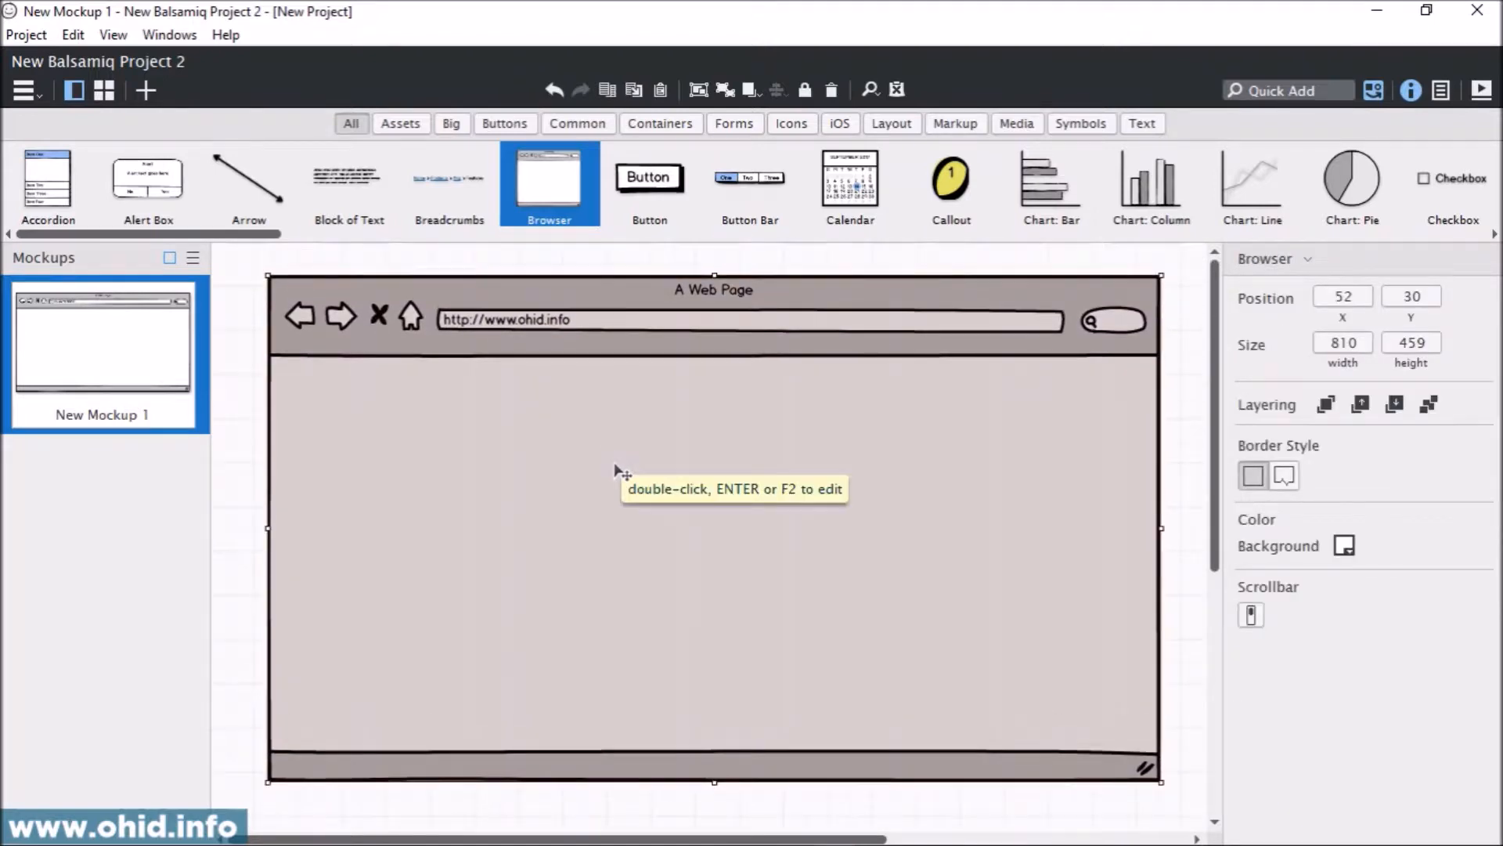
left_click(688, 262)
left_click(619, 406)
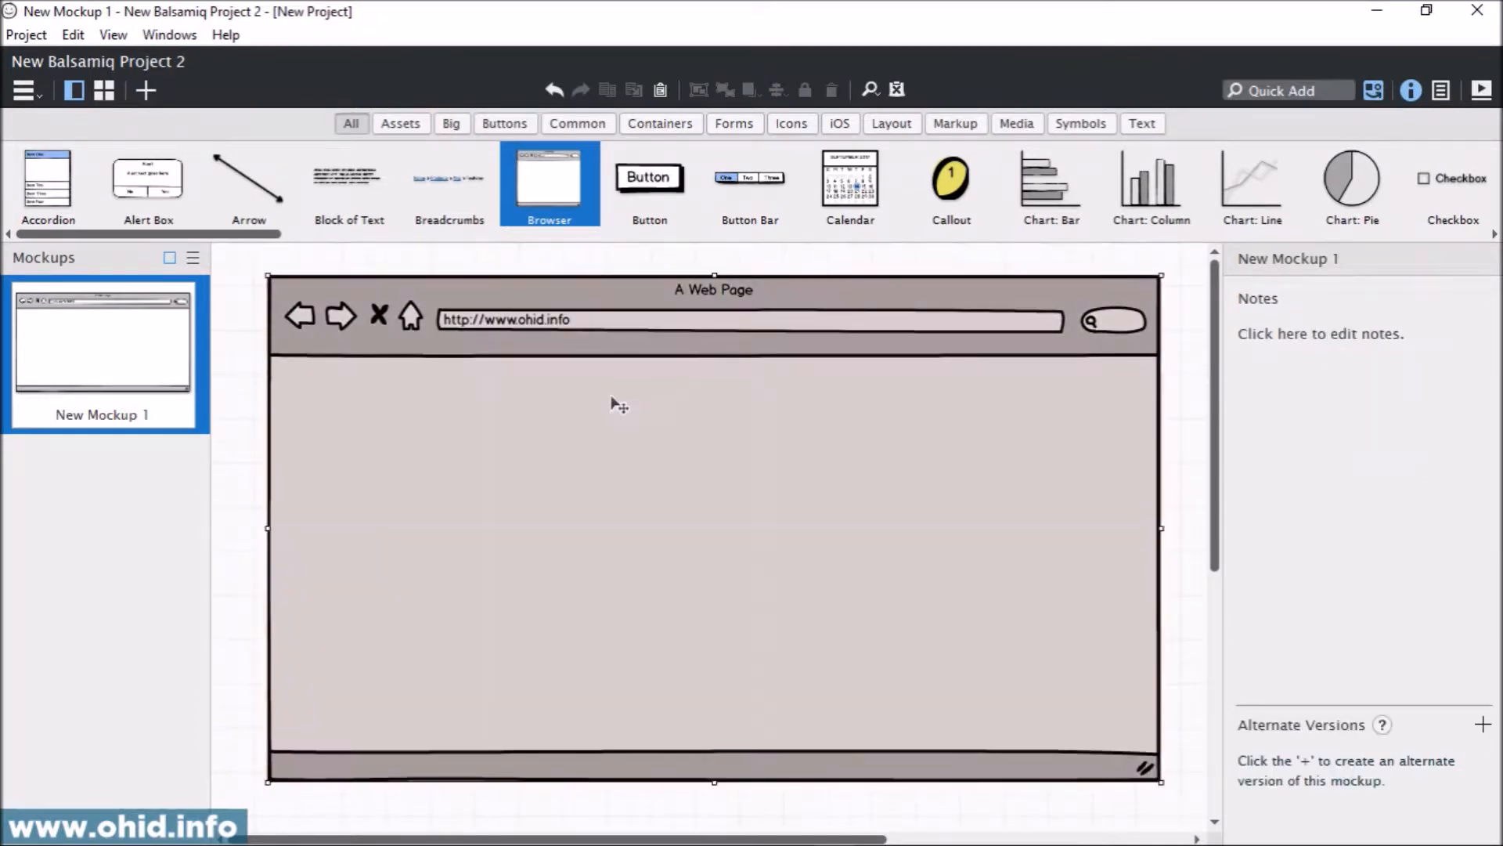
Find the Rectangle element with a quick search and place a 100 by 70 one inside the browser frame at X 139, Y 191
left_click(576, 234)
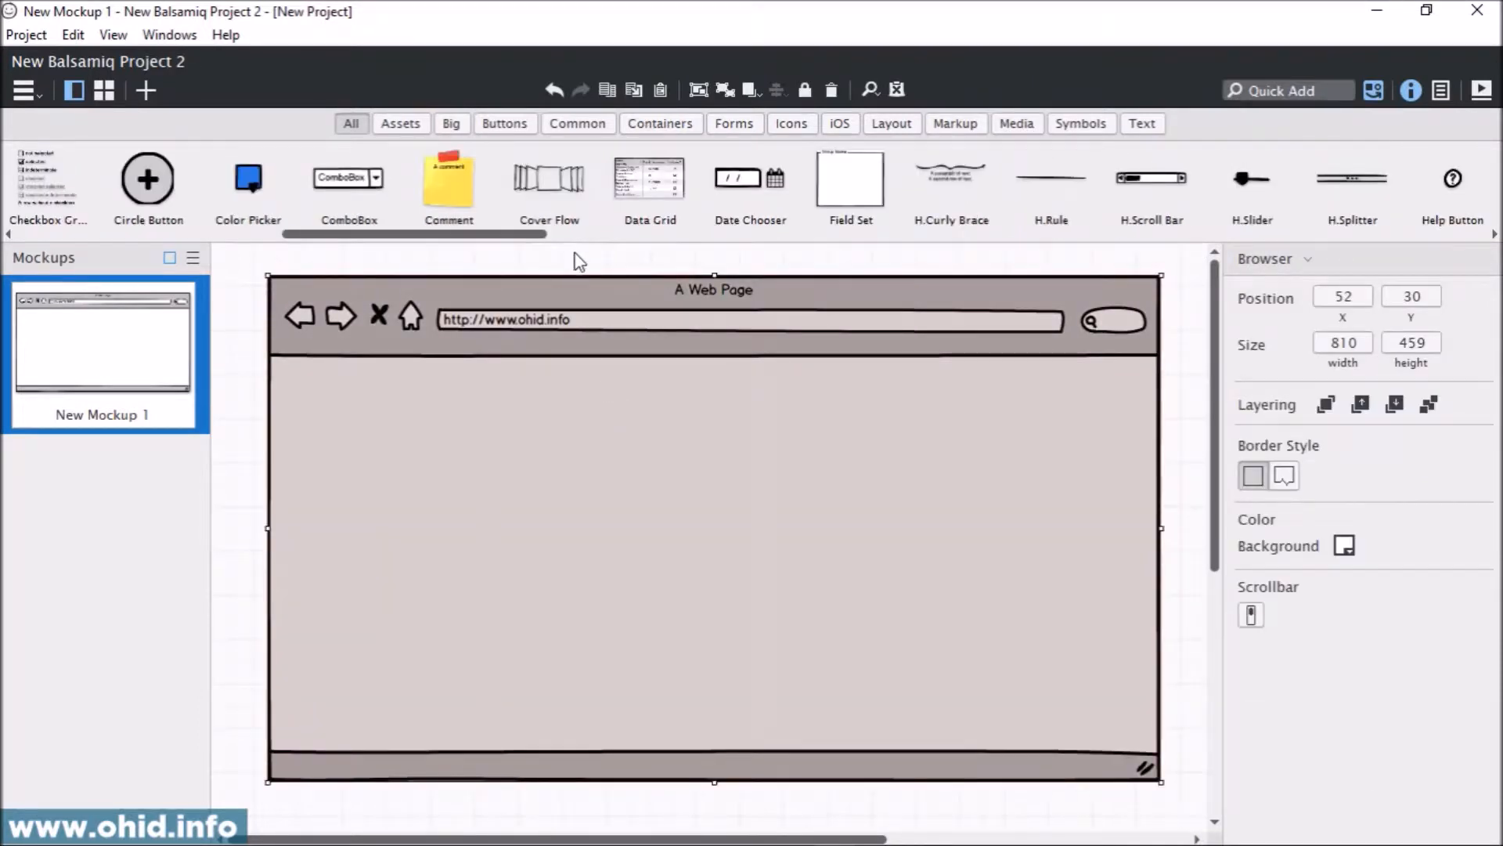
left_click(361, 125)
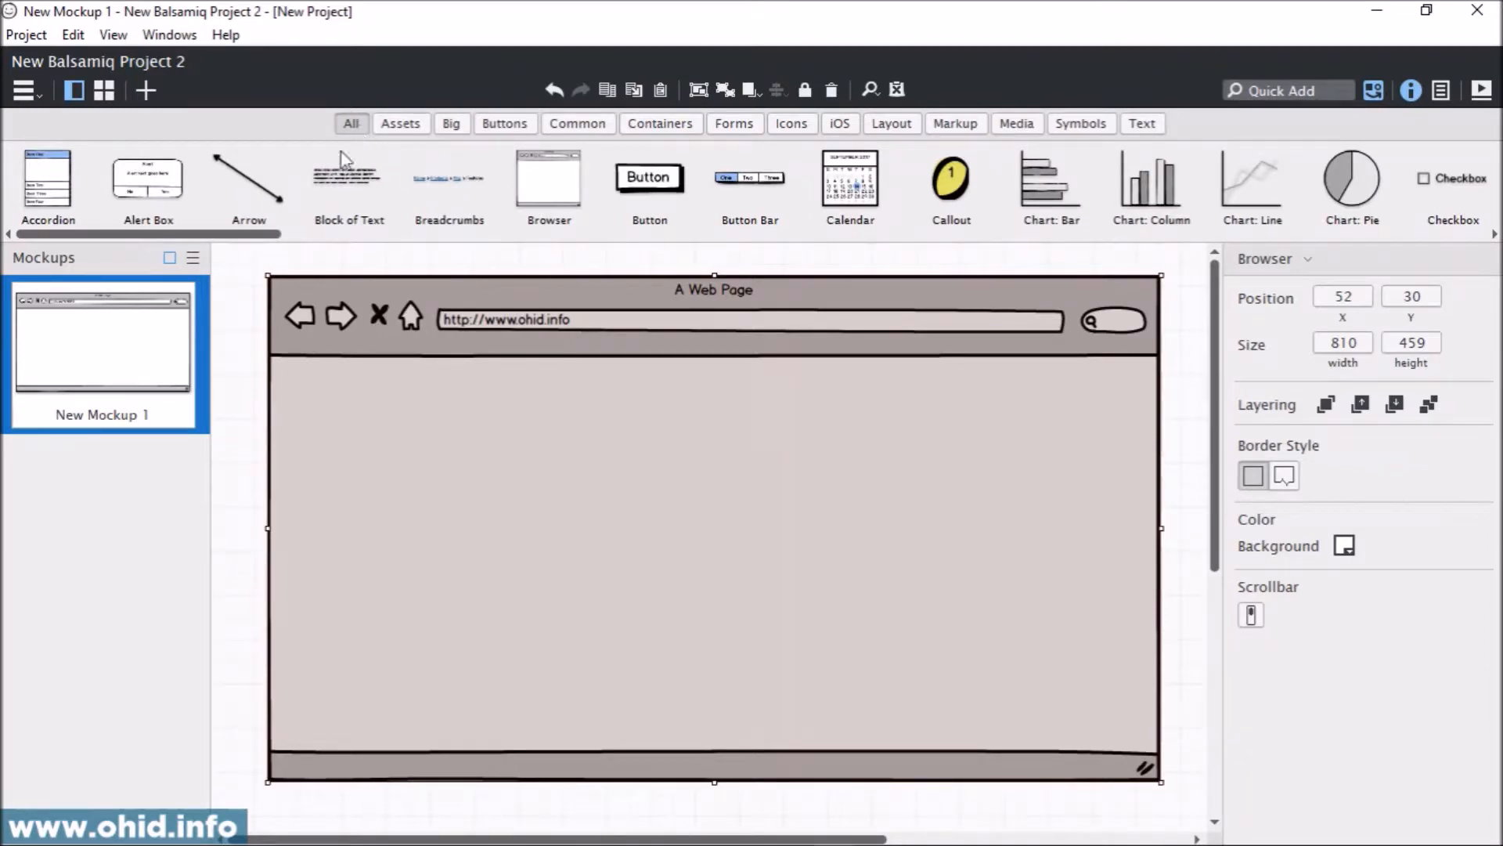
mouse_move(252, 235)
left_mouse_down()
mouse_move(295, 234)
mouse_move(270, 240)
left_mouse_up()
left_click(1305, 90)
type("rect")
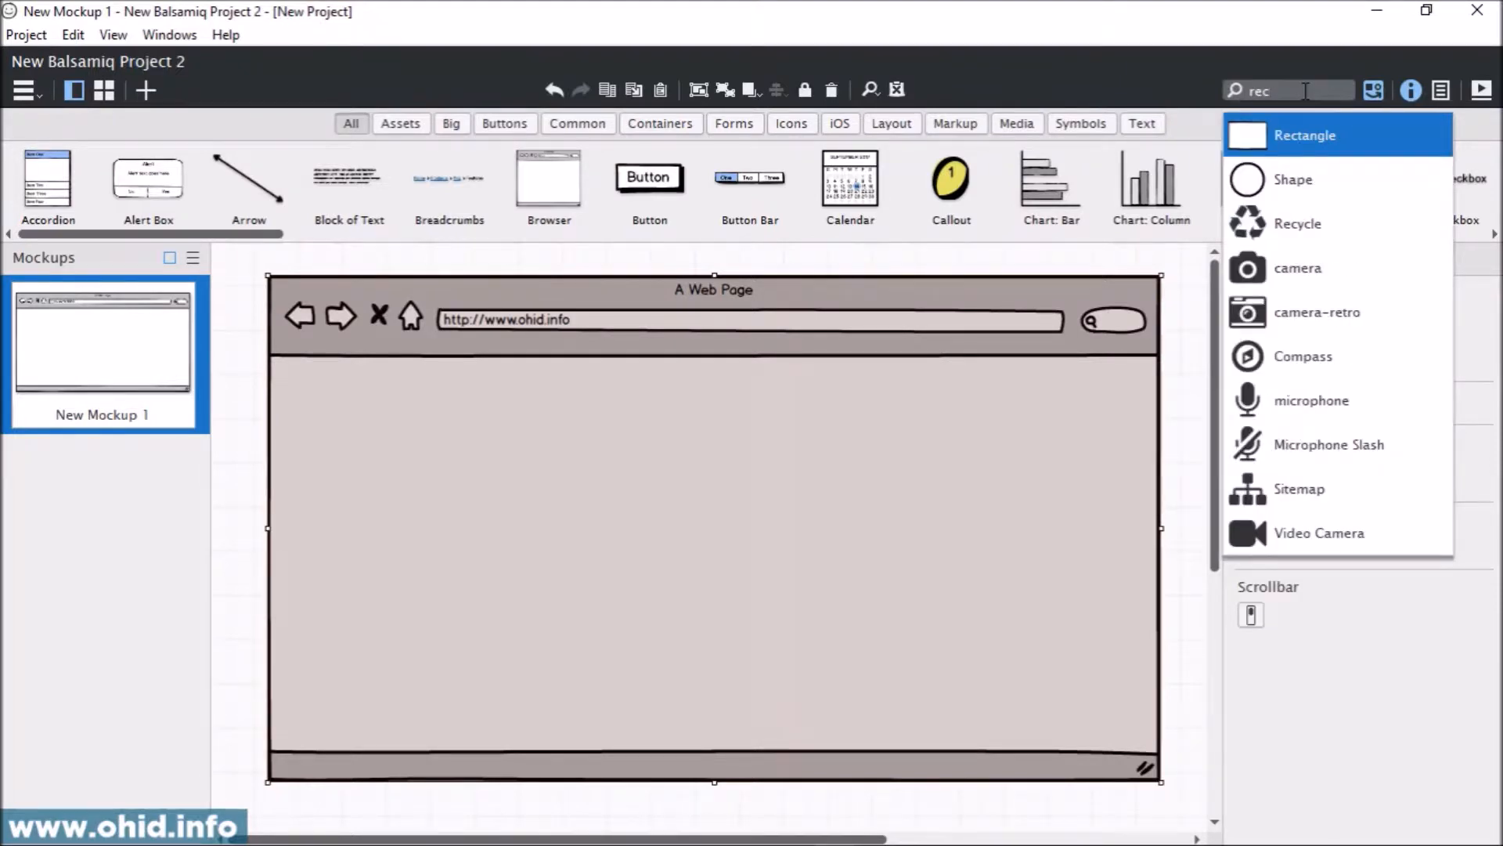
key("Return")
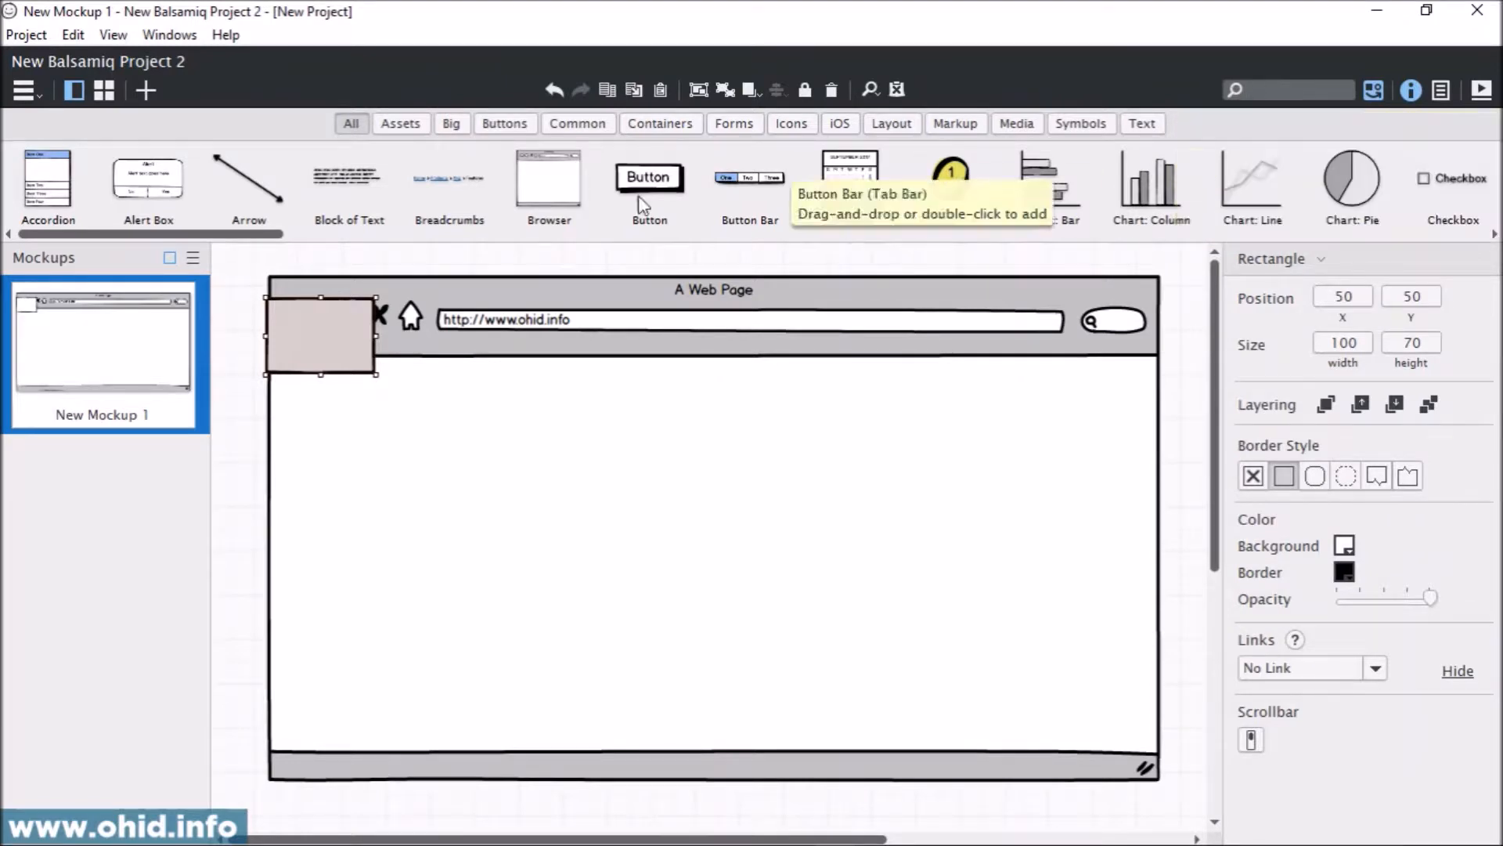
left_click_drag(336, 340, 434, 450)
left_click(452, 124)
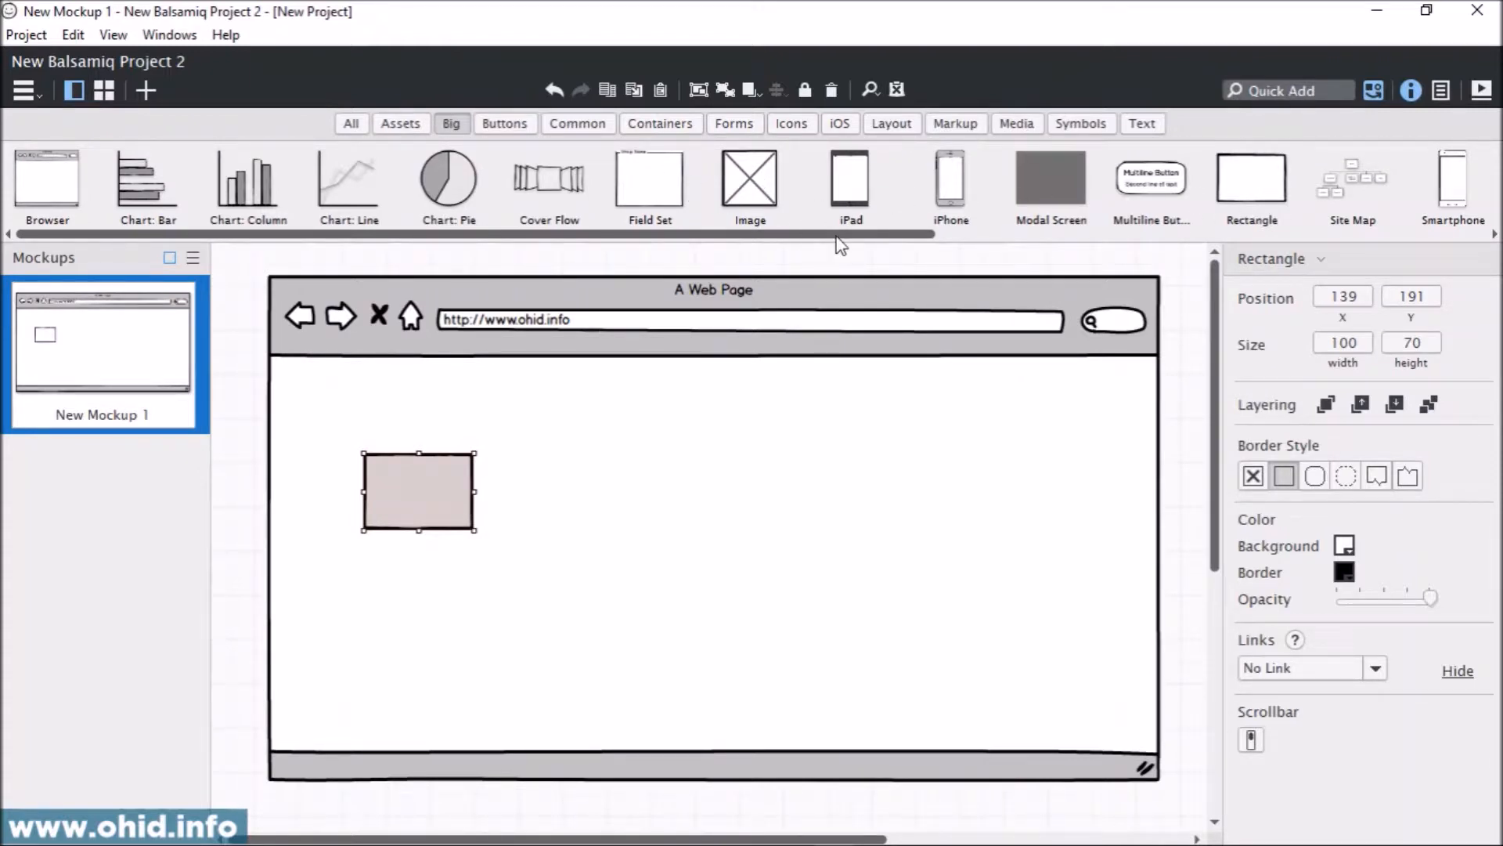
left_click_drag(838, 234, 516, 122)
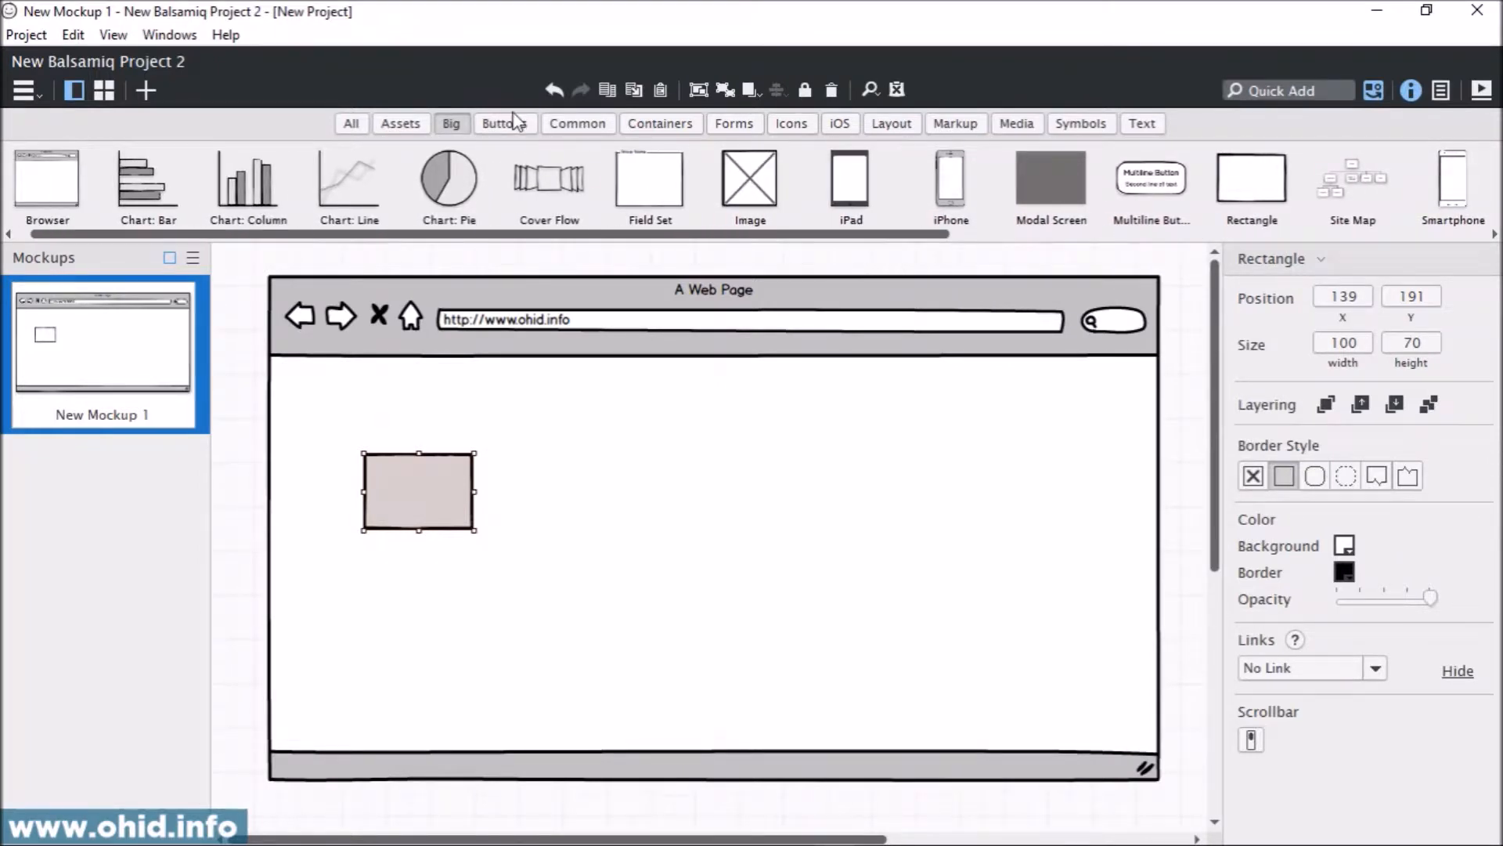
left_click(511, 123)
left_click(549, 123)
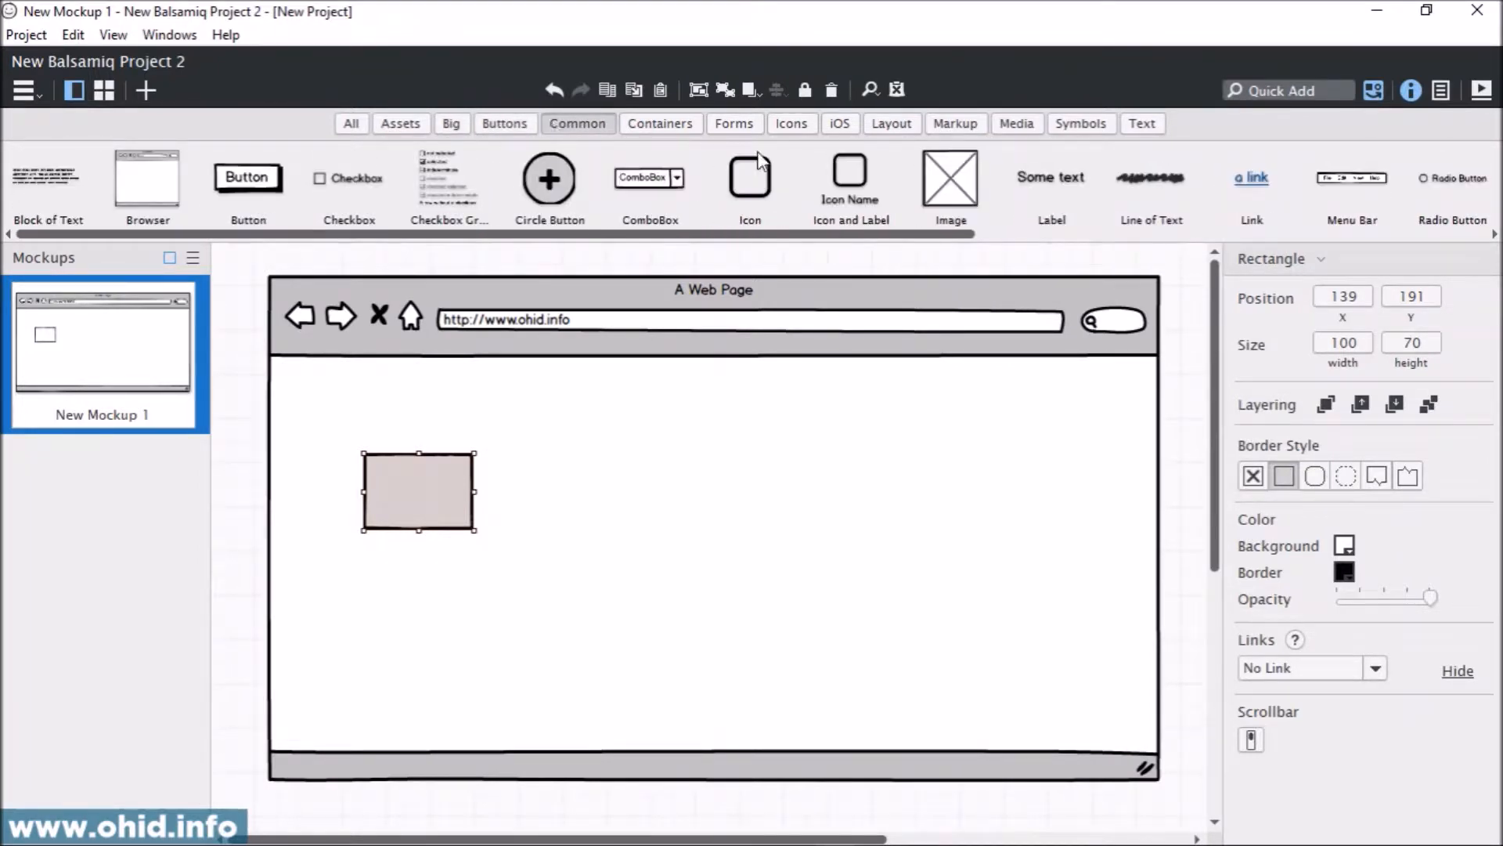
left_click(660, 123)
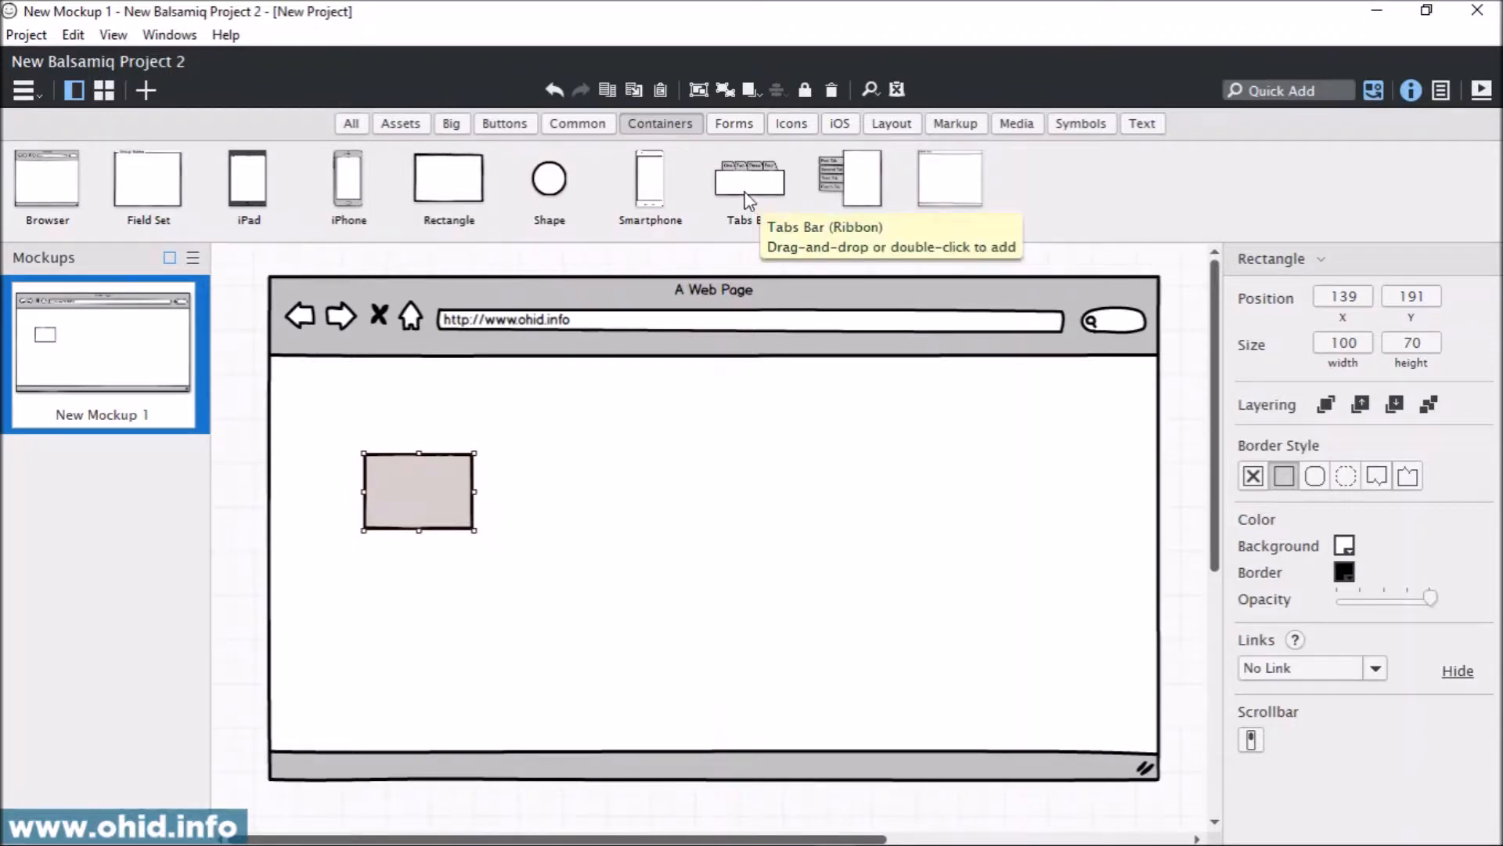
left_click(352, 123)
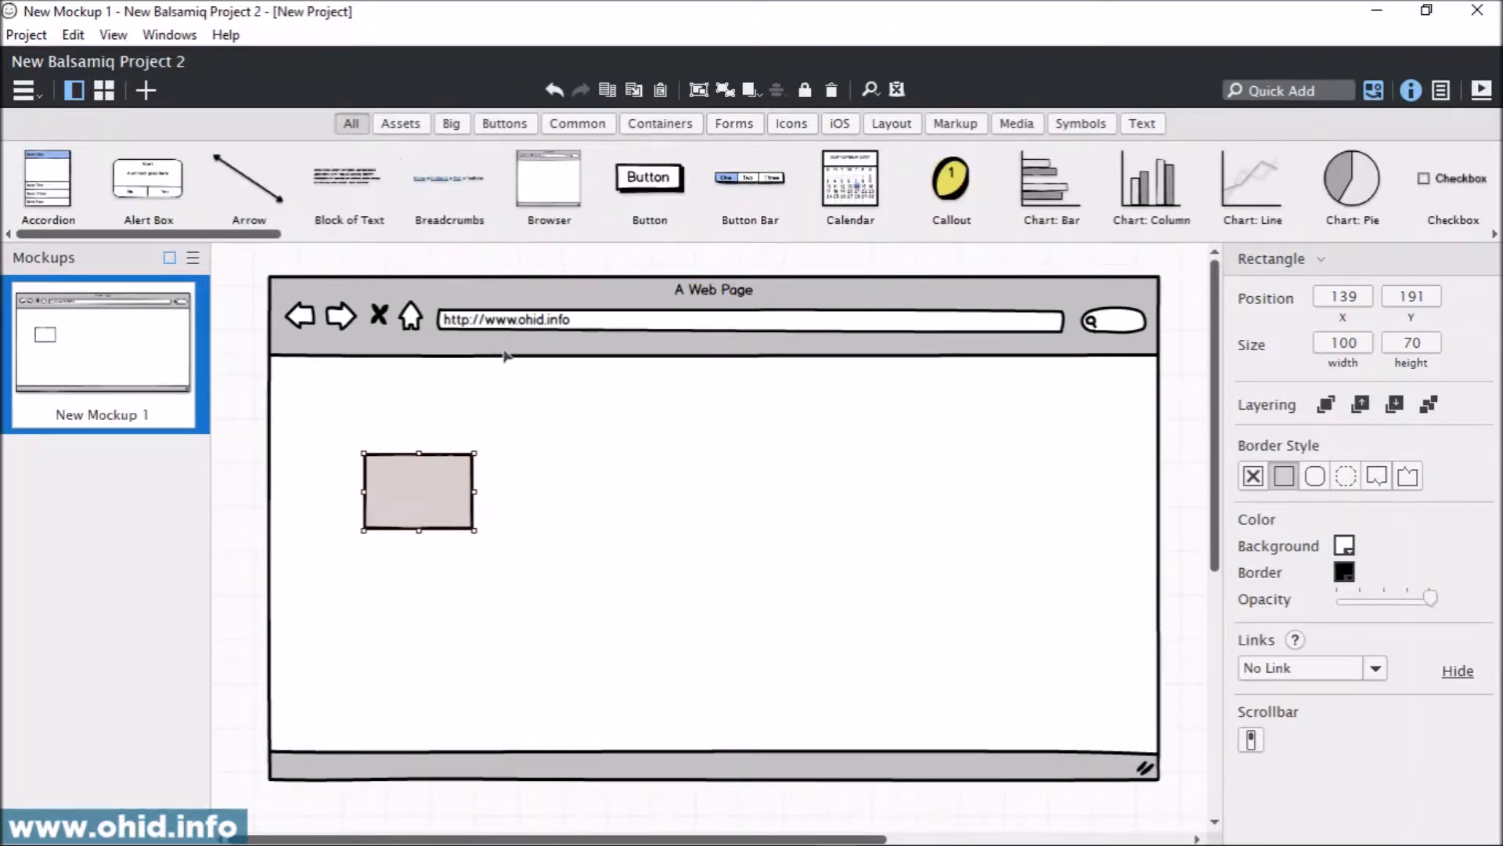
Turn the rectangle into an 810 by 46 header bar at X 52, Y 100 and compare it with the ohid.info navigation bar in Chrome
left_click_drag(415, 495, 1161, 408)
left_click_drag(1493, 305, 963, 401)
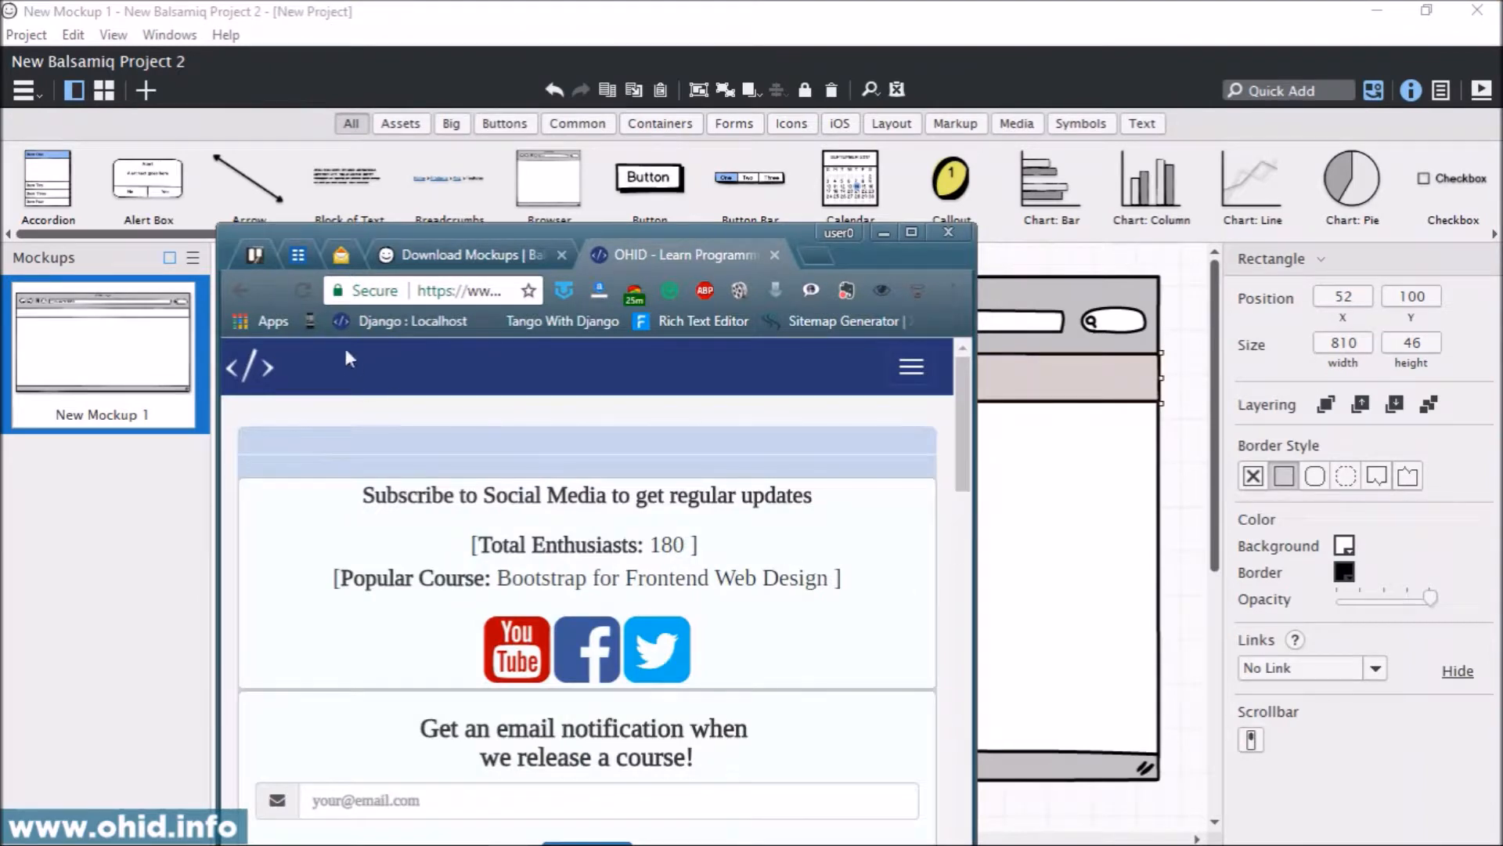
left_click_drag(975, 416, 1354, 416)
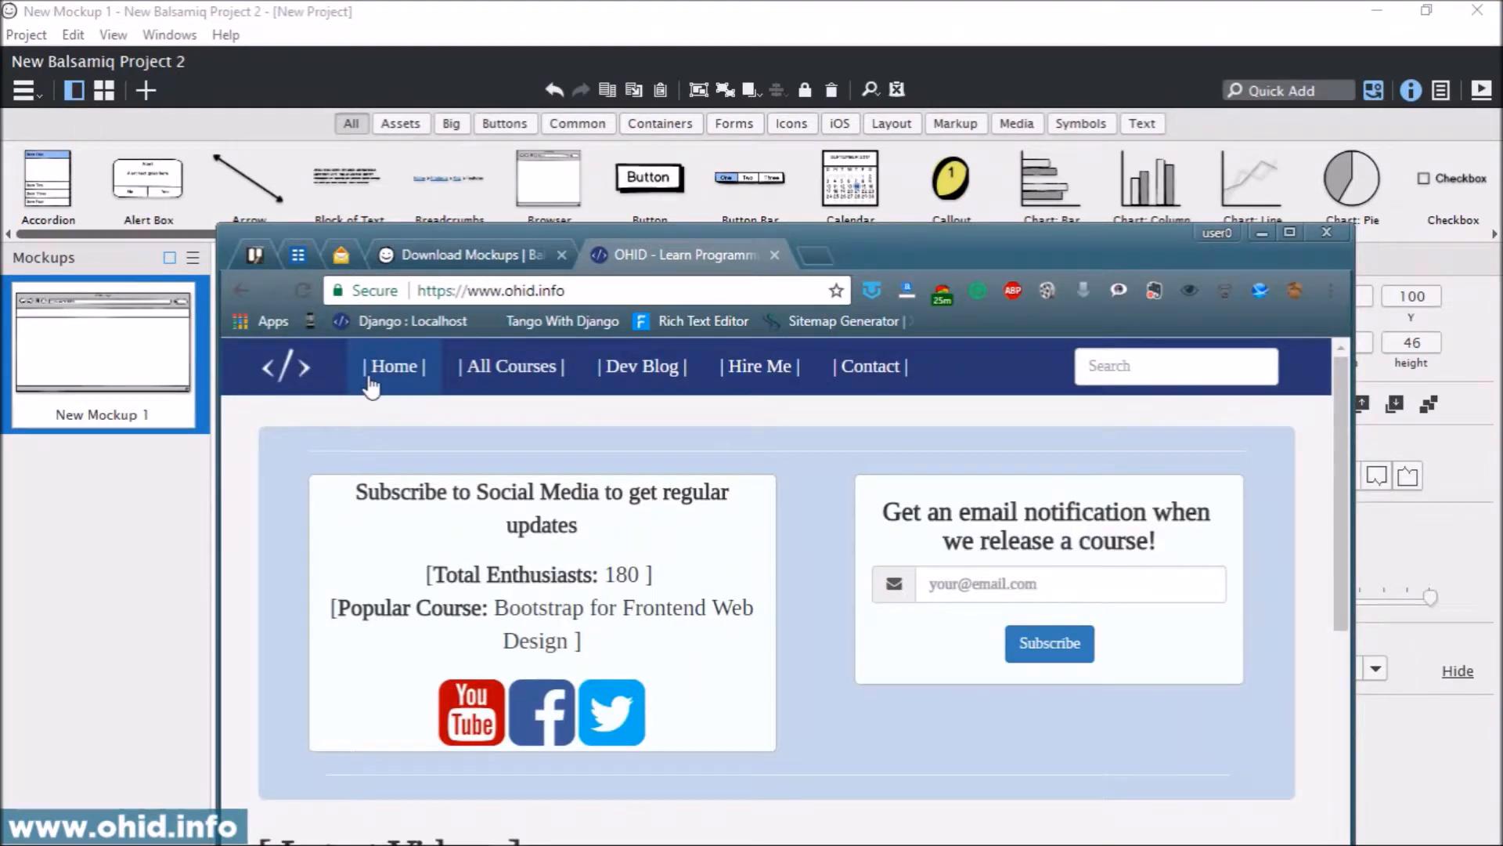
left_click_drag(1021, 244, 1502, 141)
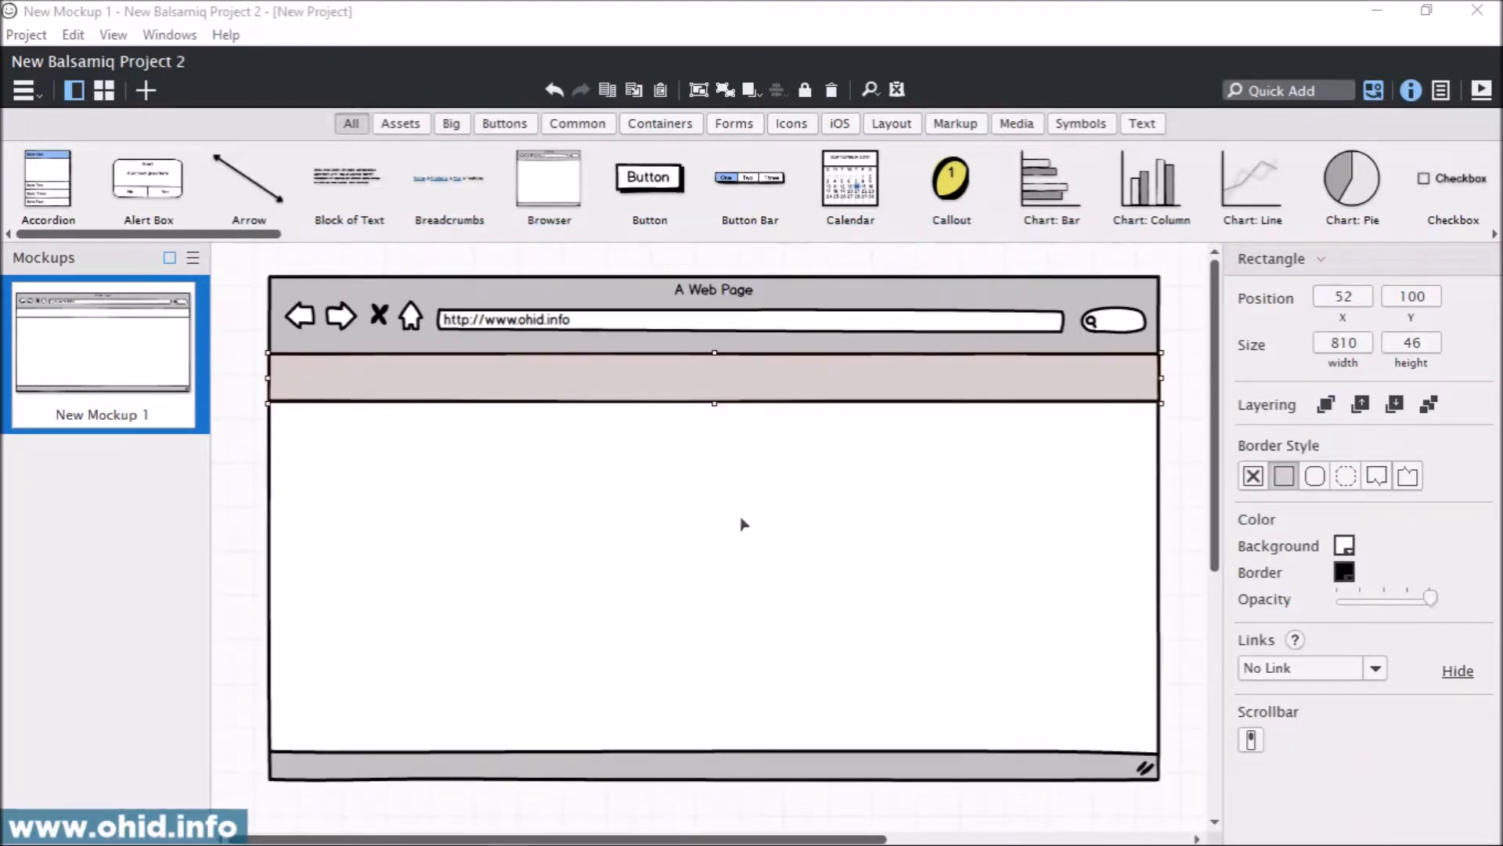
left_click(507, 383)
left_click(473, 472)
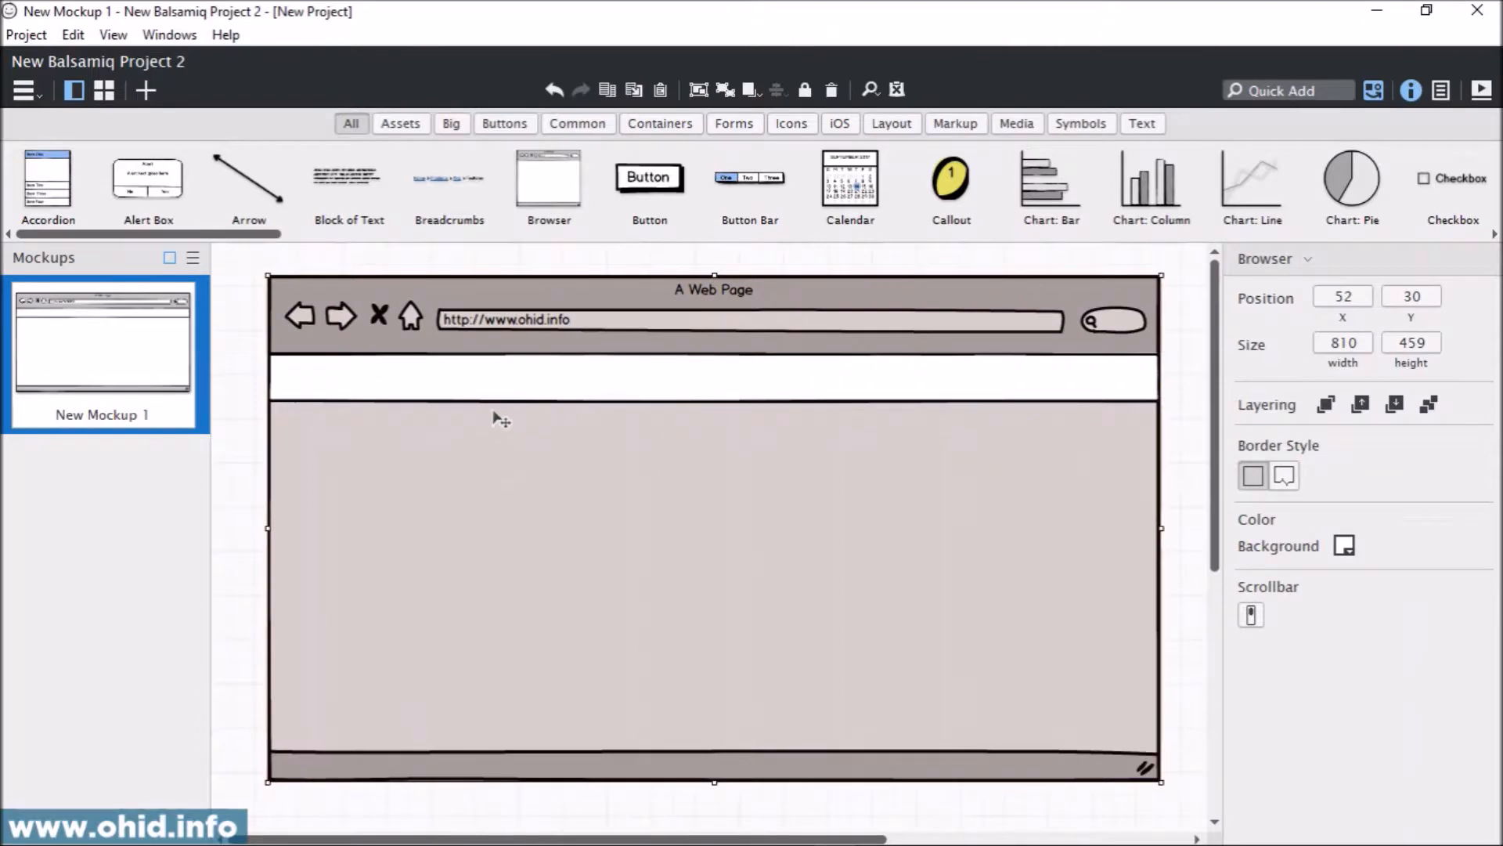
left_click(505, 401)
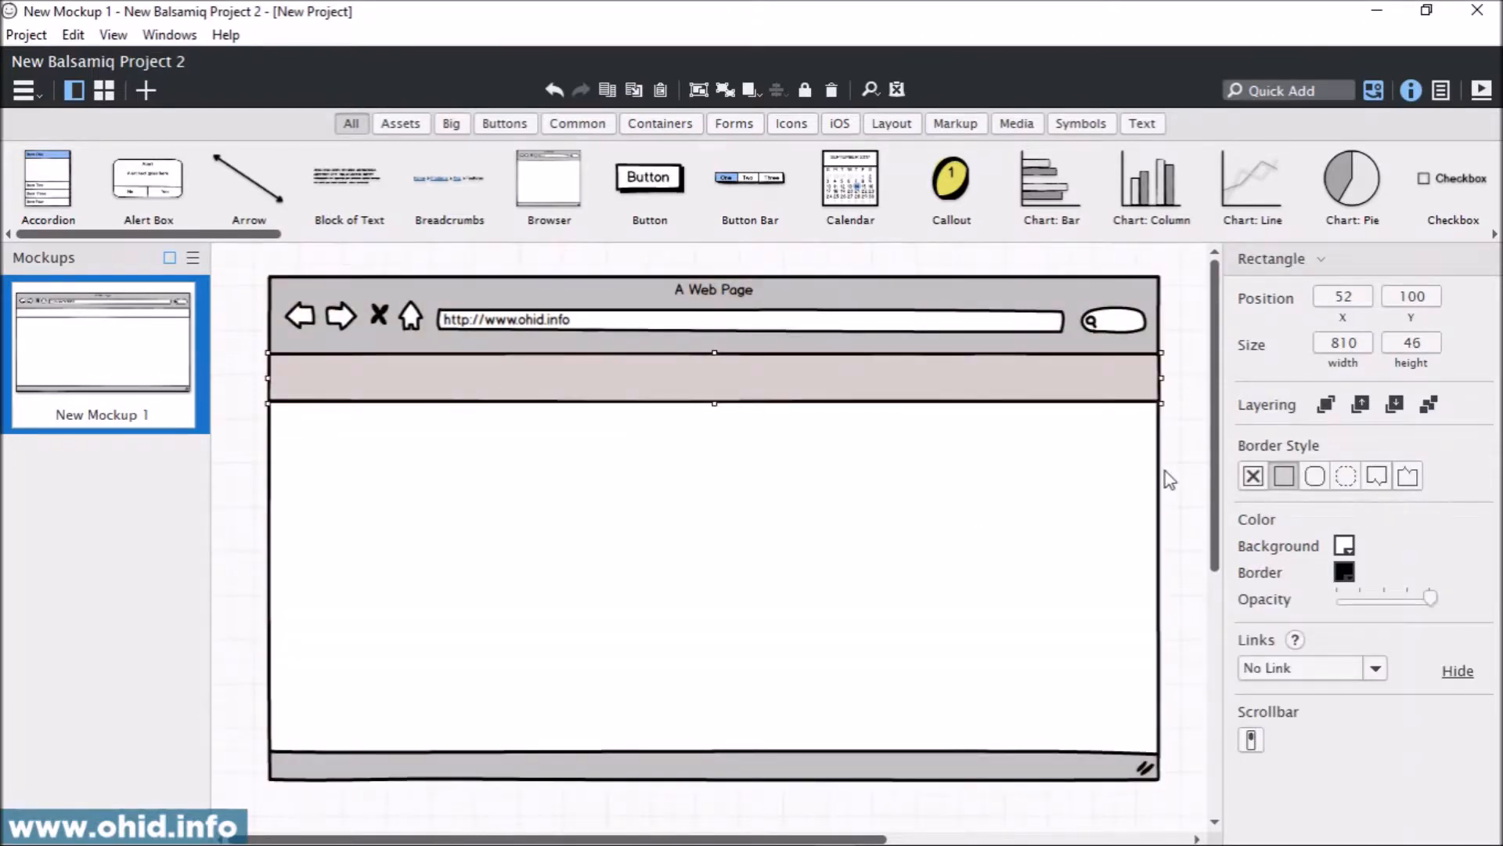
left_click(519, 504)
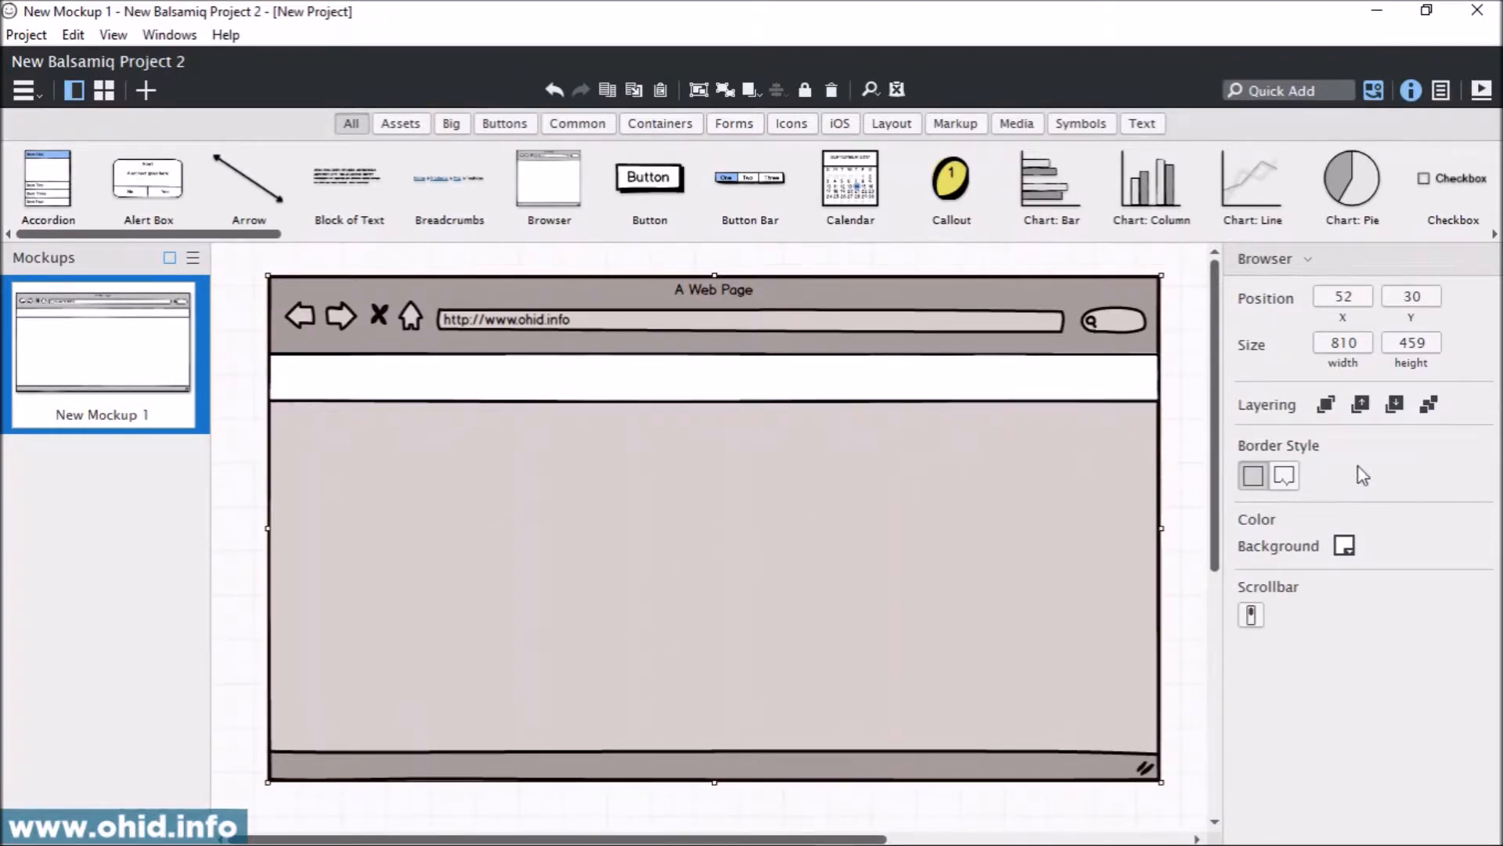
Fill the header rectangle's background with dark blue
left_click(758, 390)
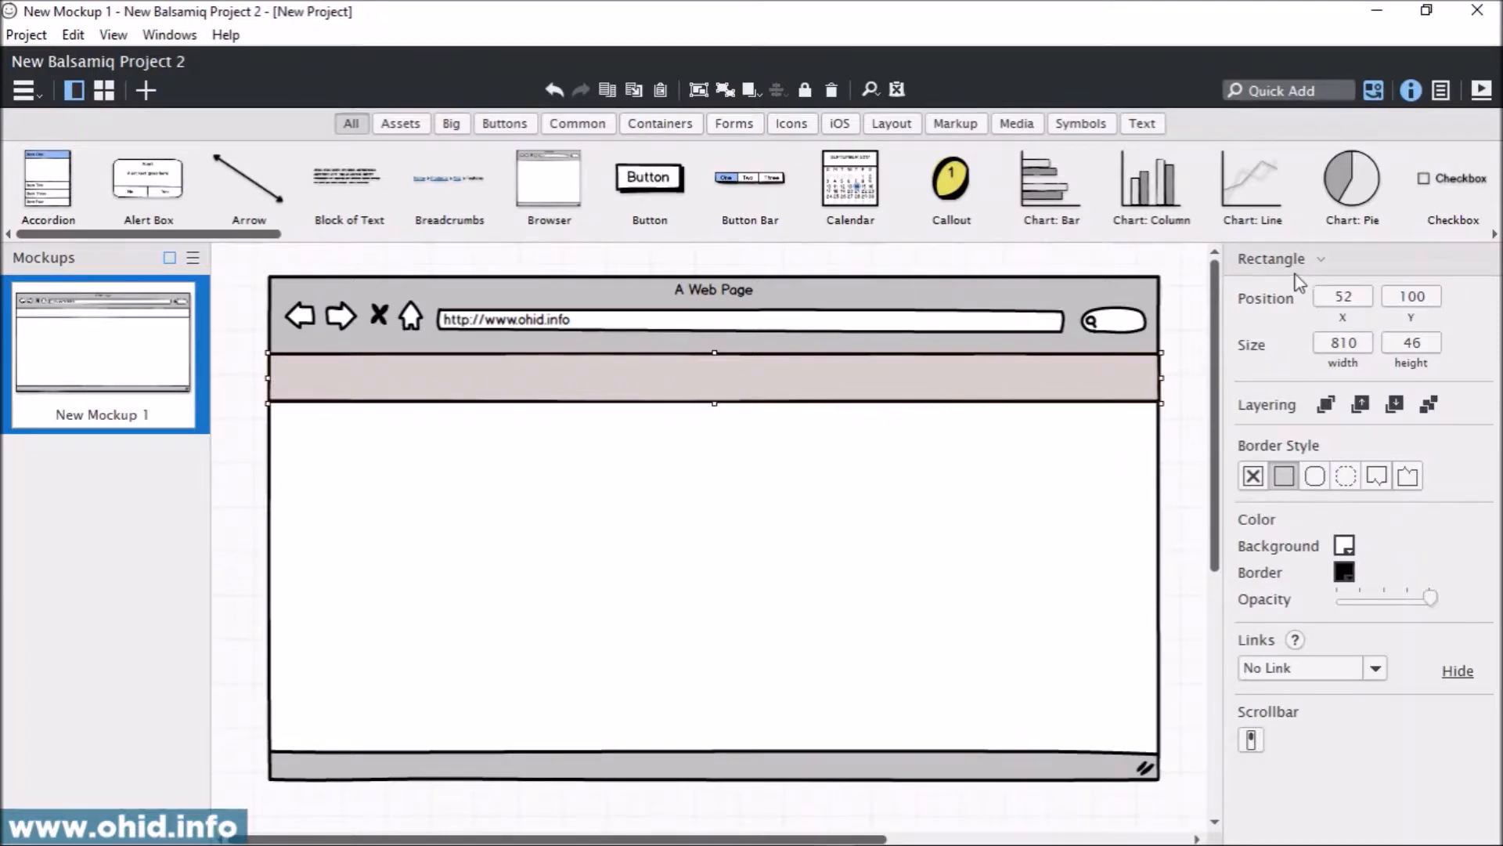
left_click(1344, 546)
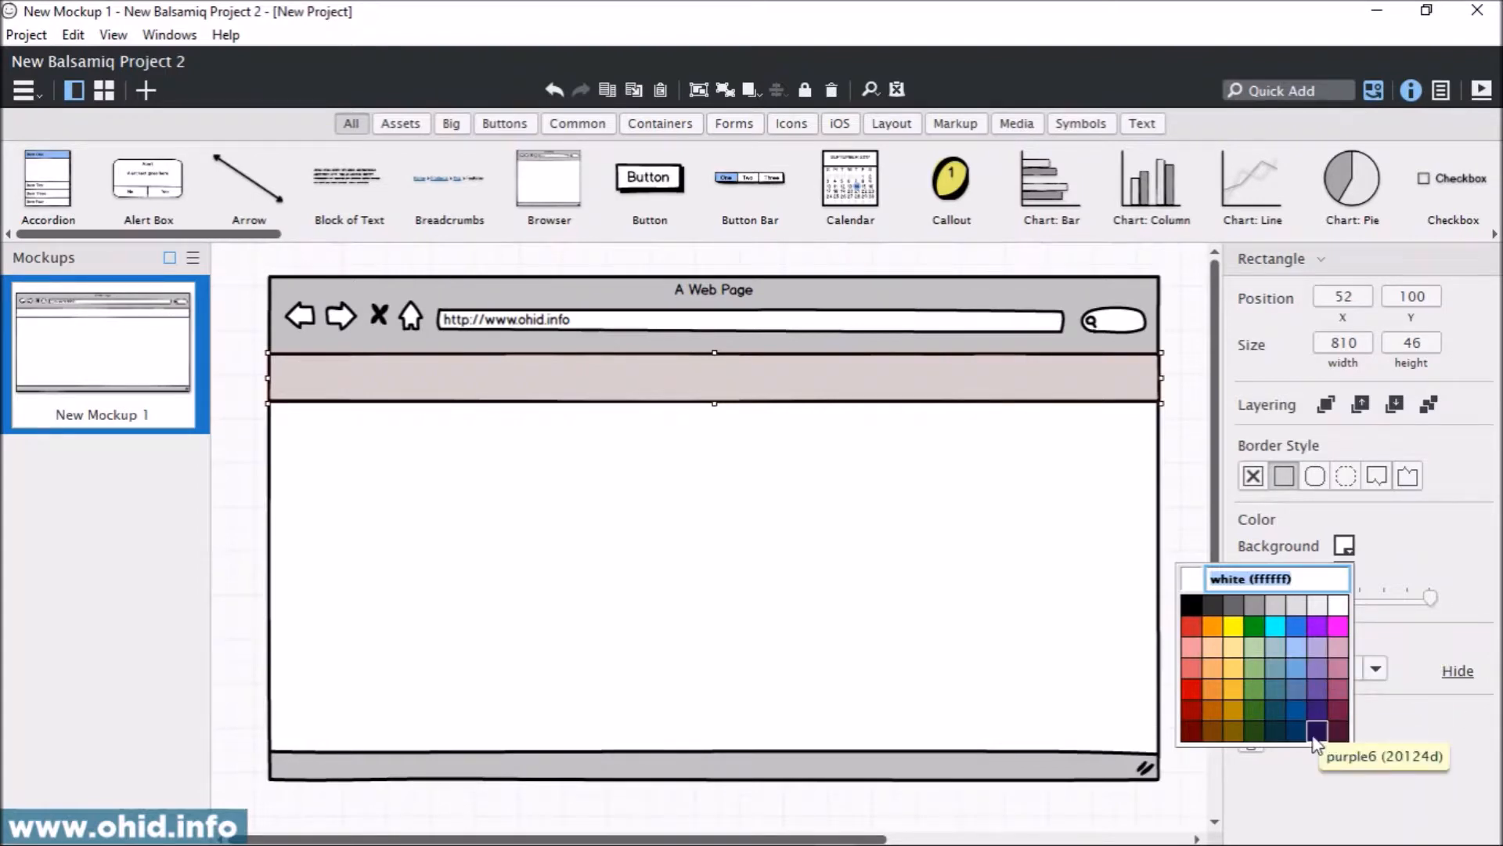
left_click(1297, 729)
left_click(238, 486)
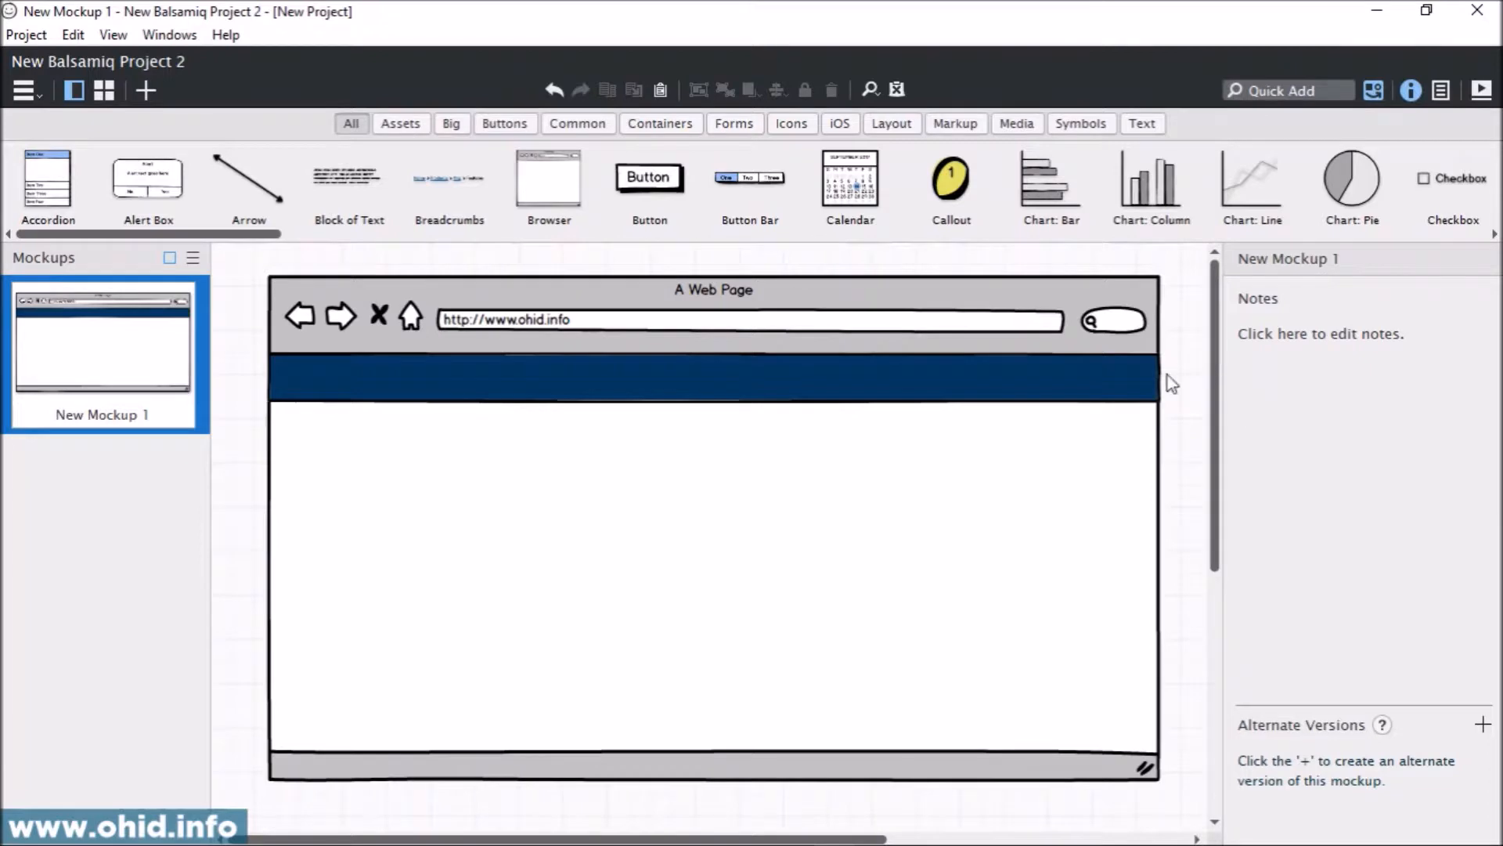
Duplicate the dark blue header bar as a footer above the browser's status bar, sized 810 by 124 at X 52, Y 340
left_click(1057, 396)
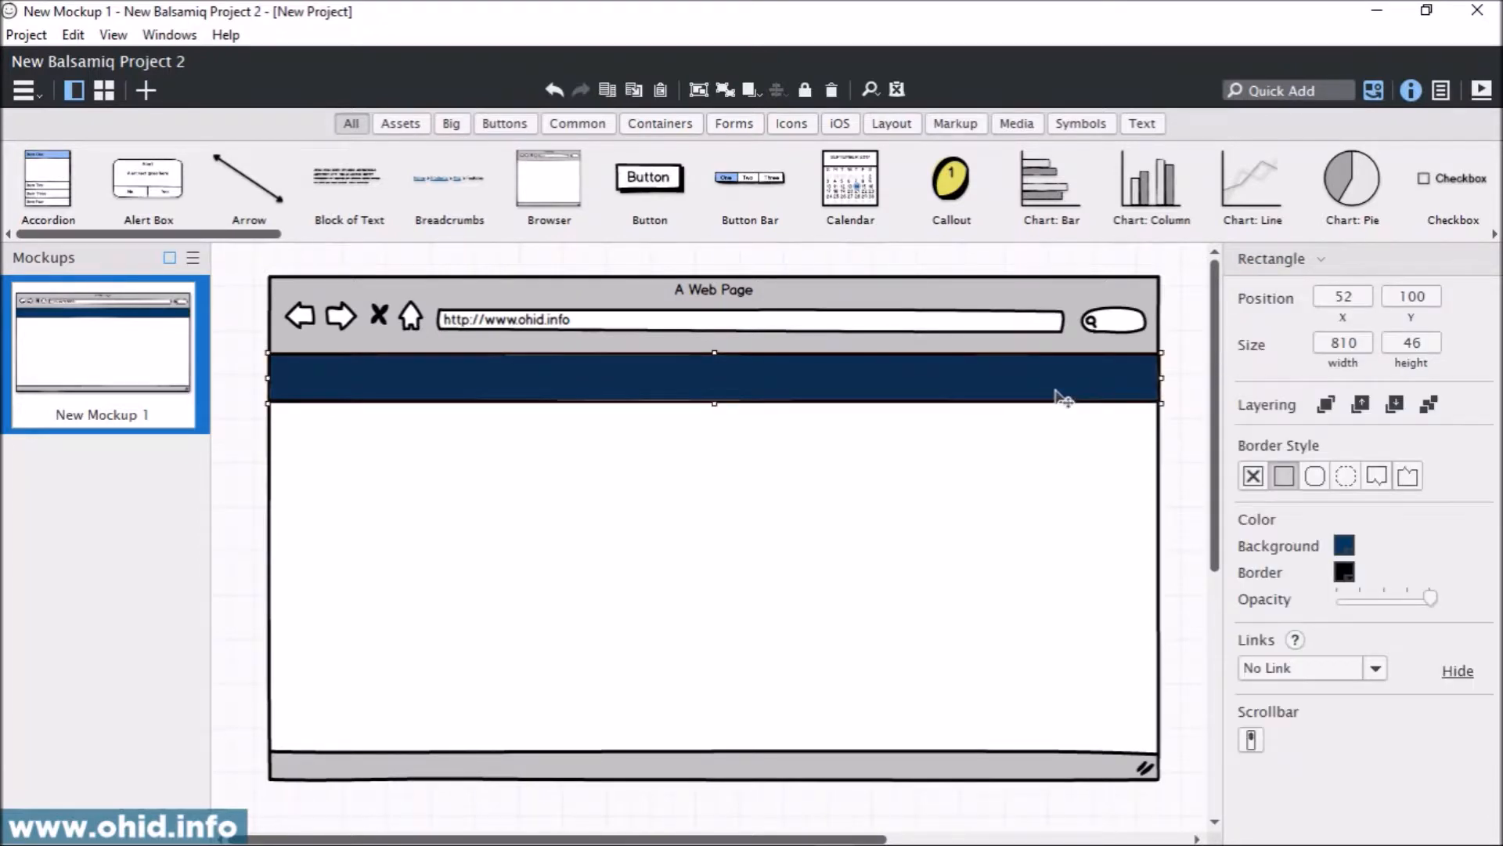
right_click(1060, 399)
left_click(911, 379)
left_click_drag(914, 387, 809, 742)
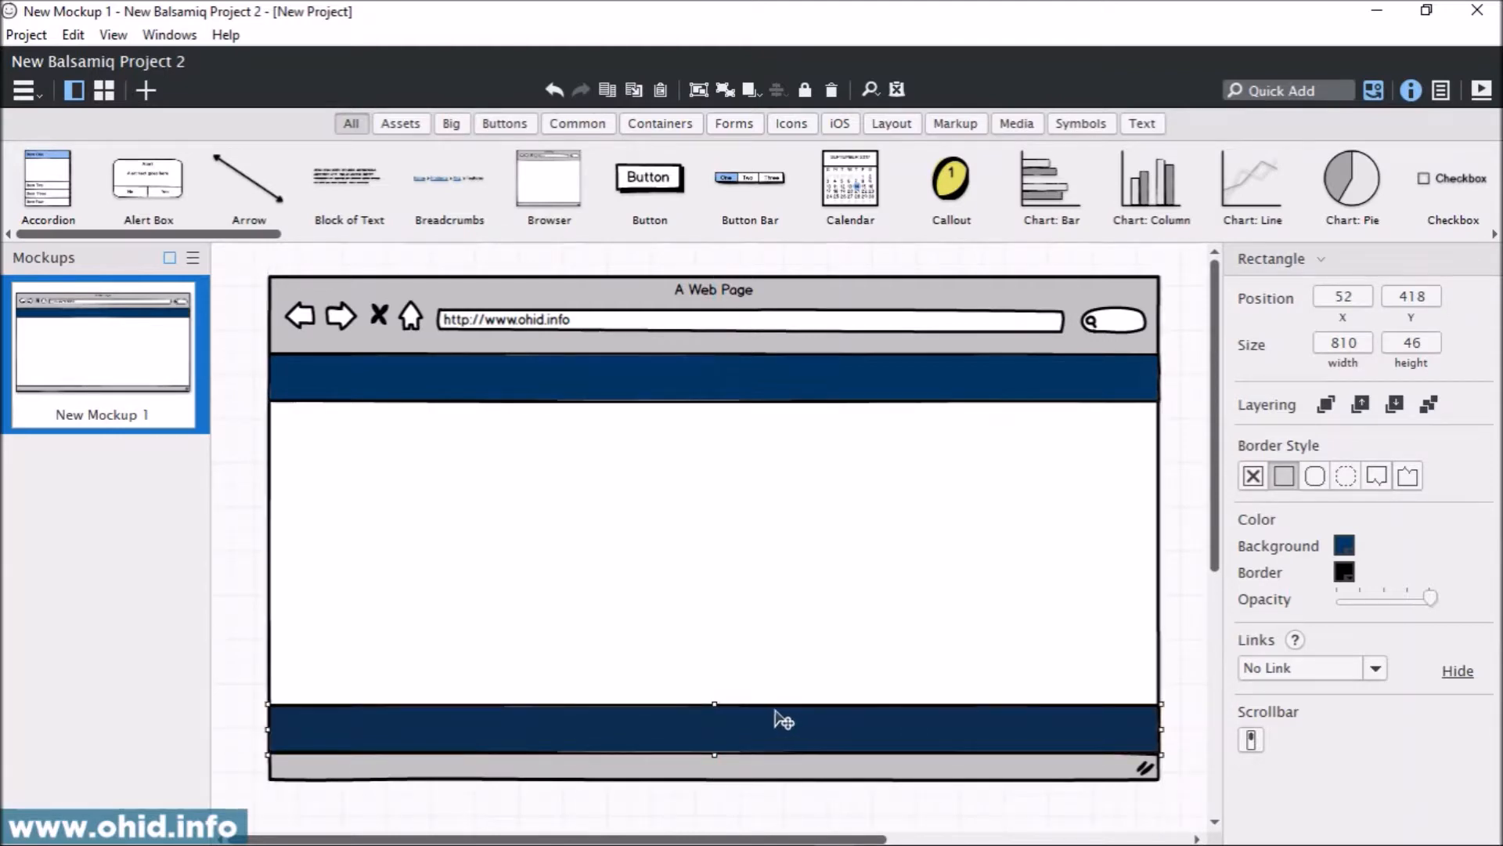
left_click_drag(714, 705, 714, 619)
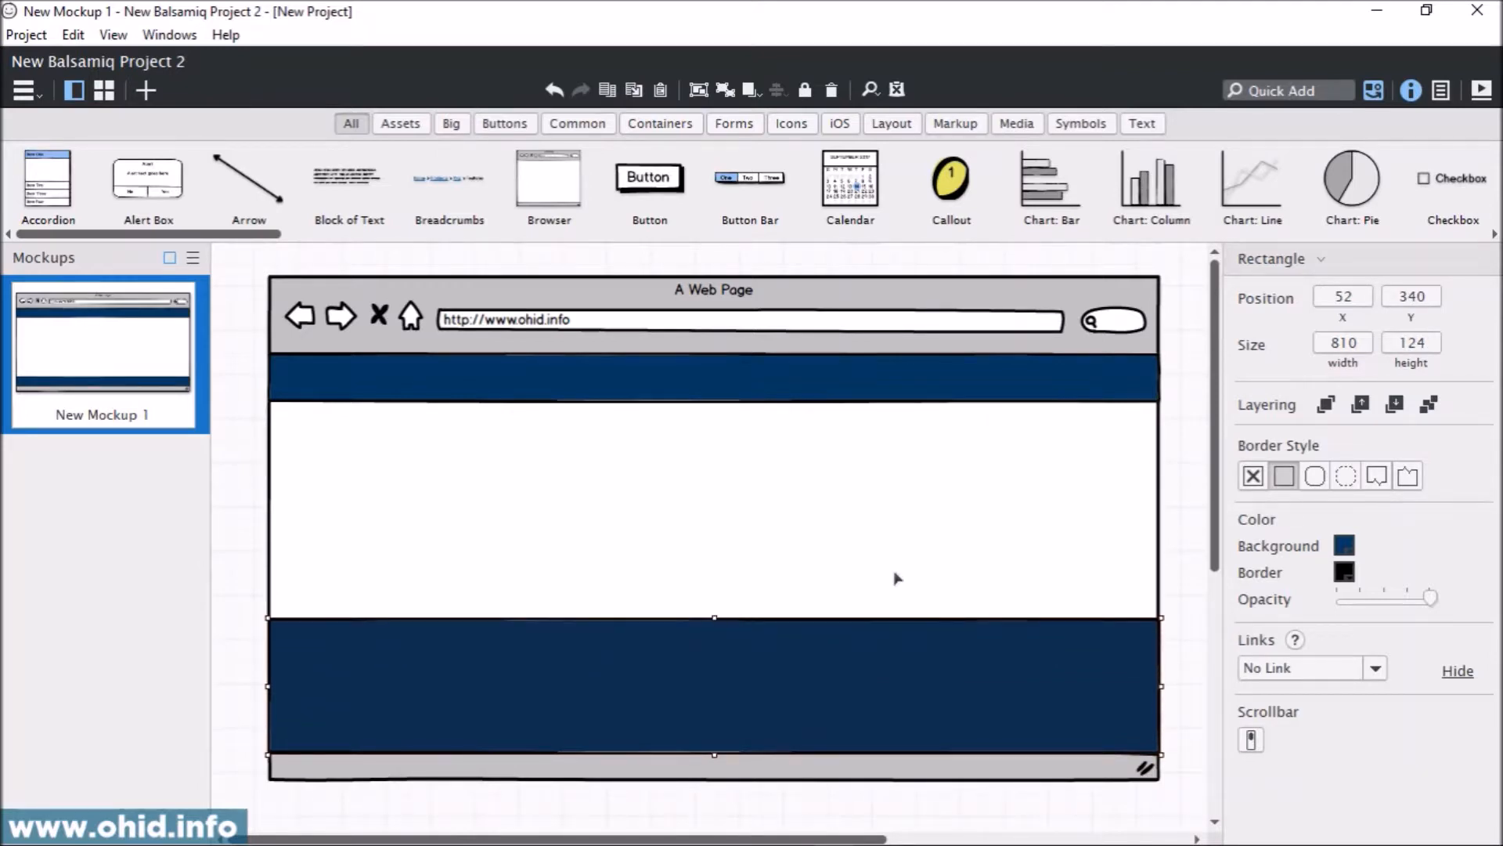
left_click(1191, 514)
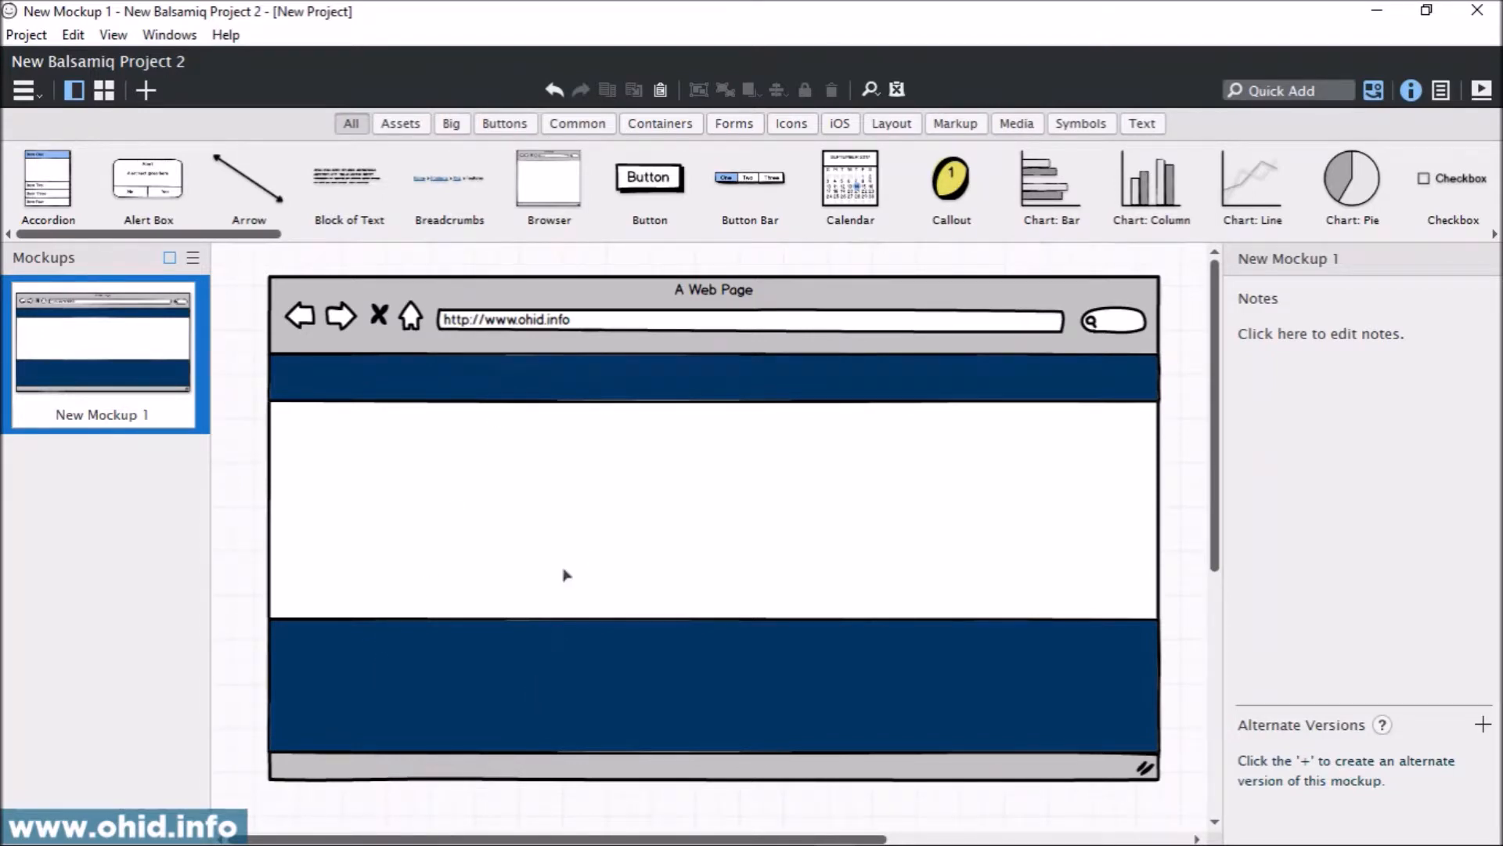
left_click(636, 382)
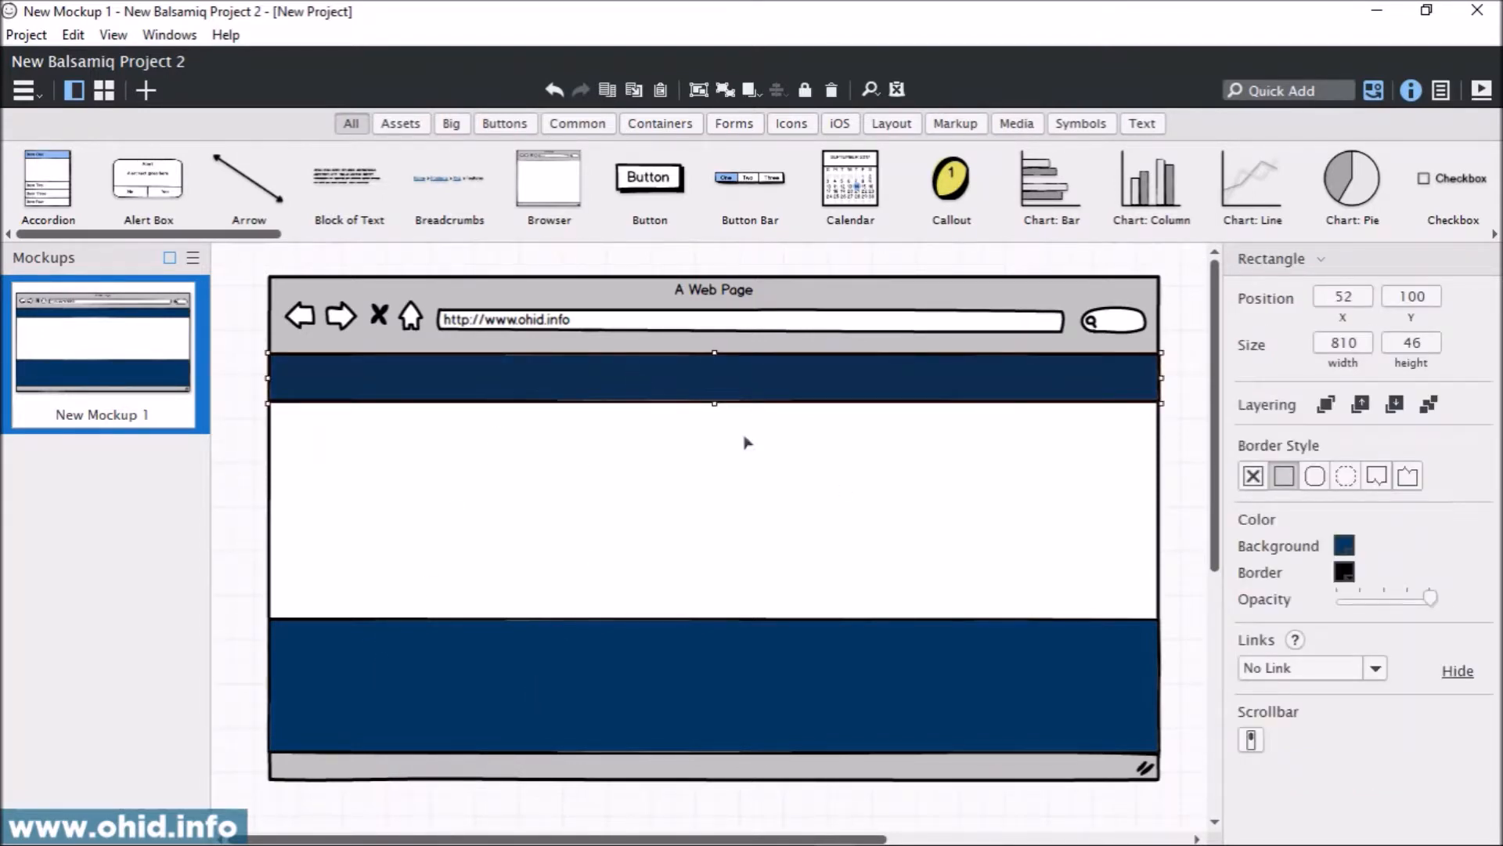
left_click(631, 467)
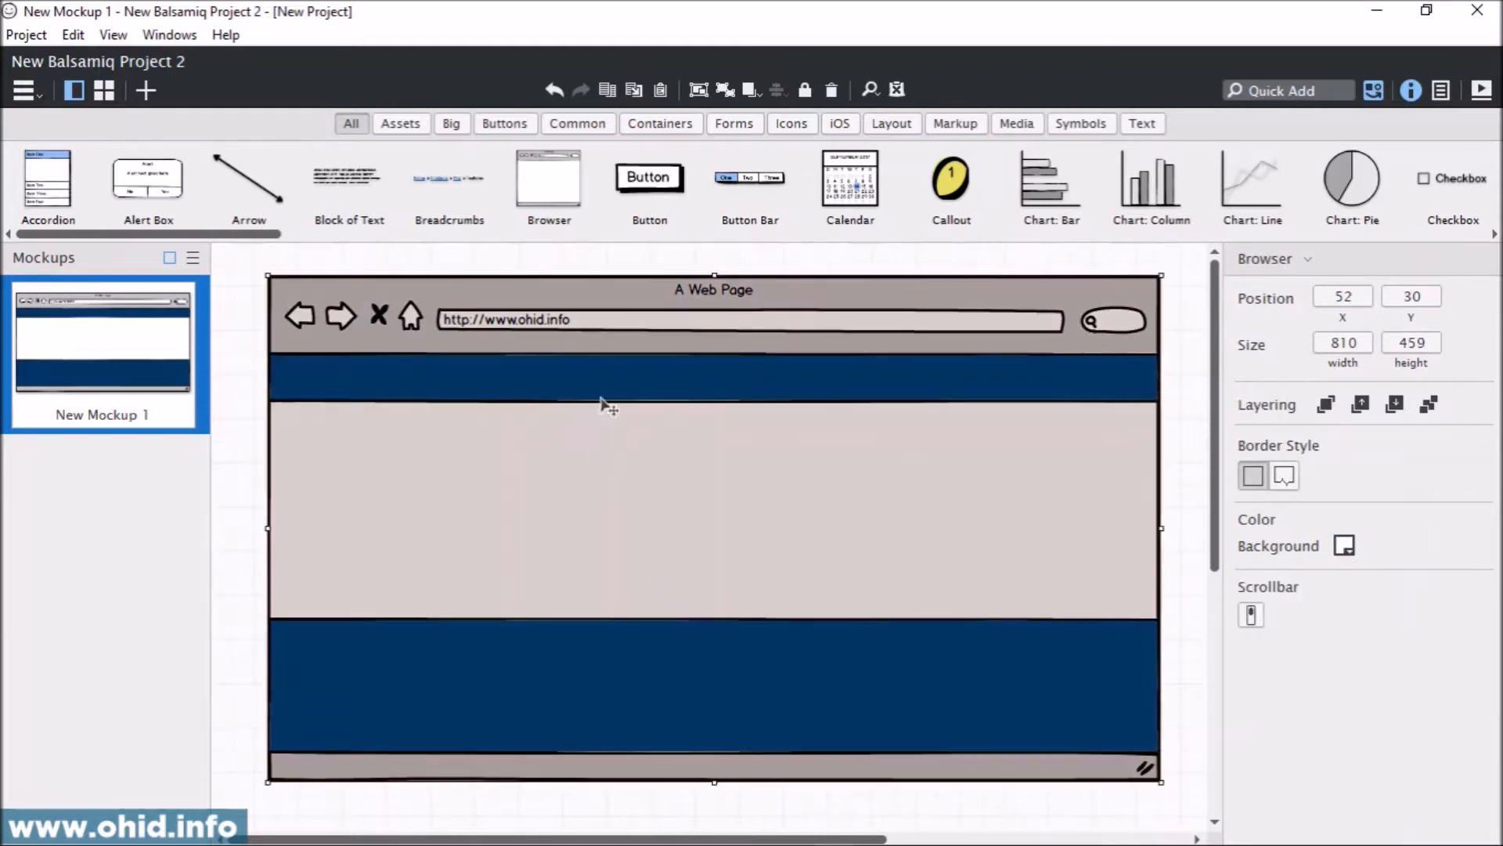
left_click(599, 400)
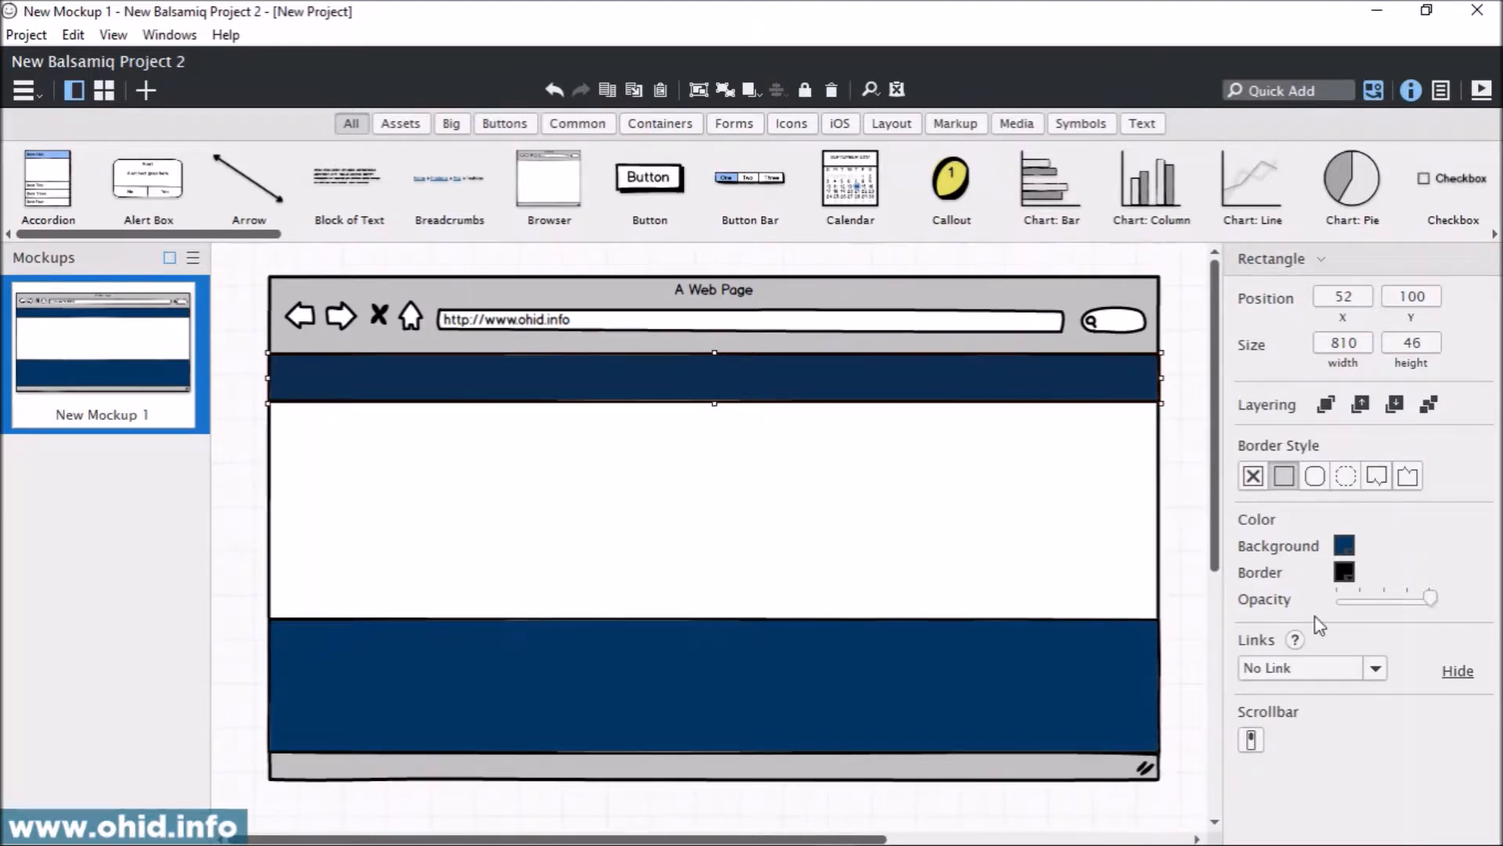
left_click(933, 494)
left_click(896, 394)
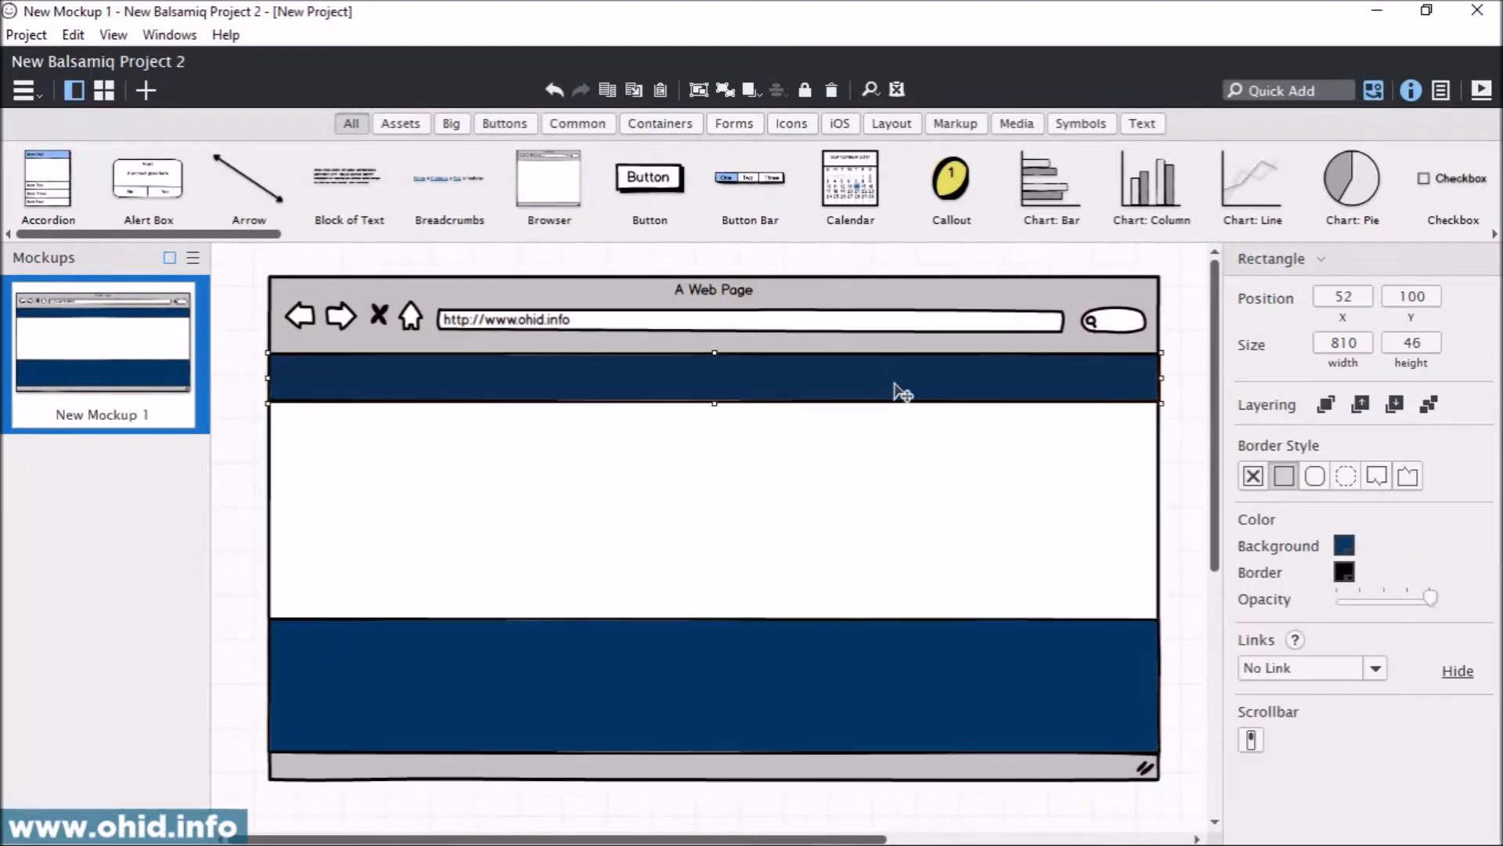
Try a white border on the dark blue header bar, and set the border back to black
left_click(1345, 572)
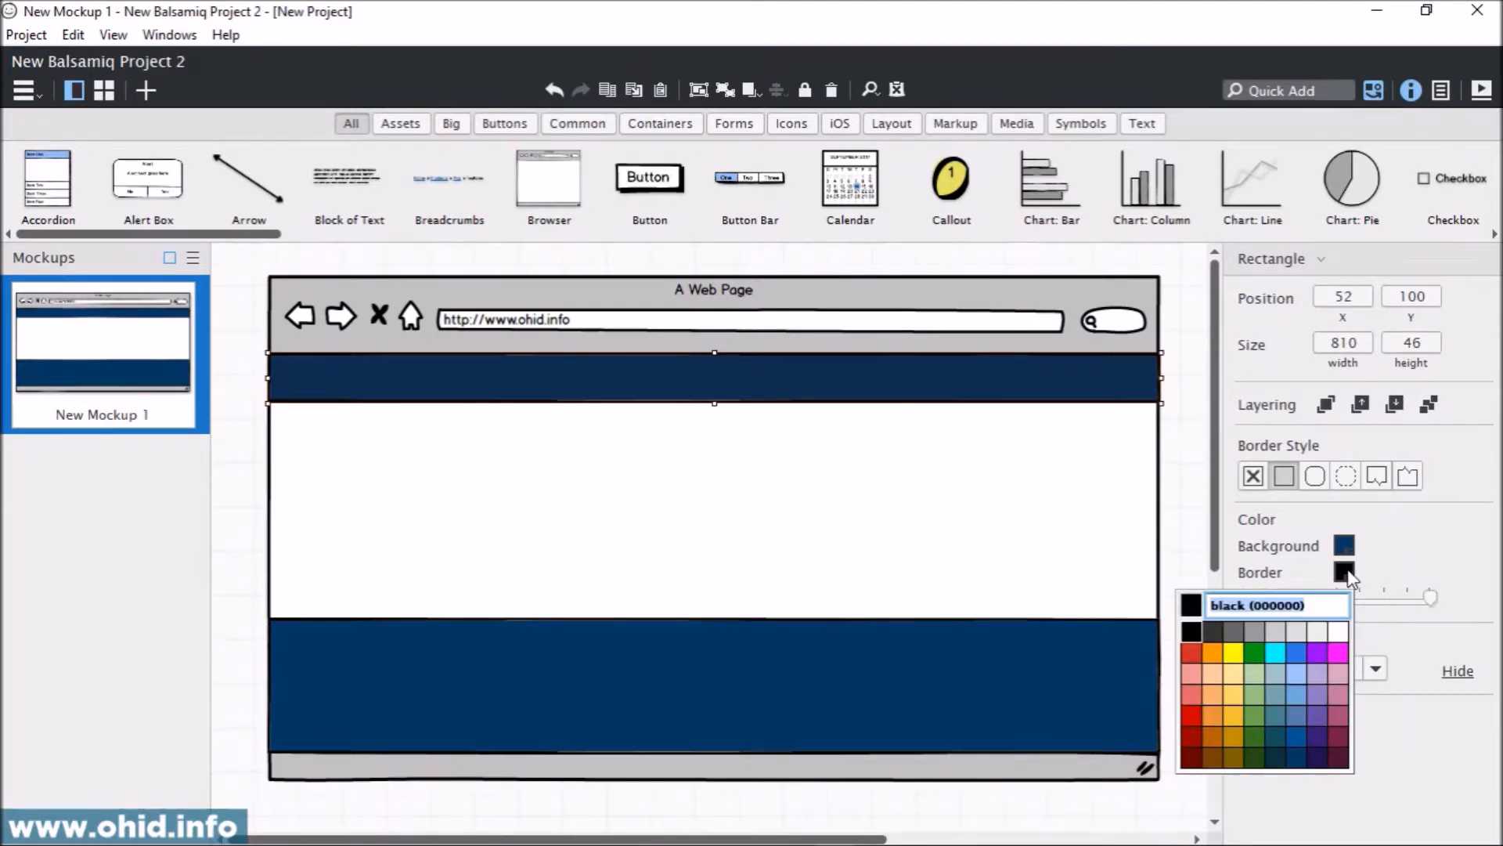
left_click(1334, 632)
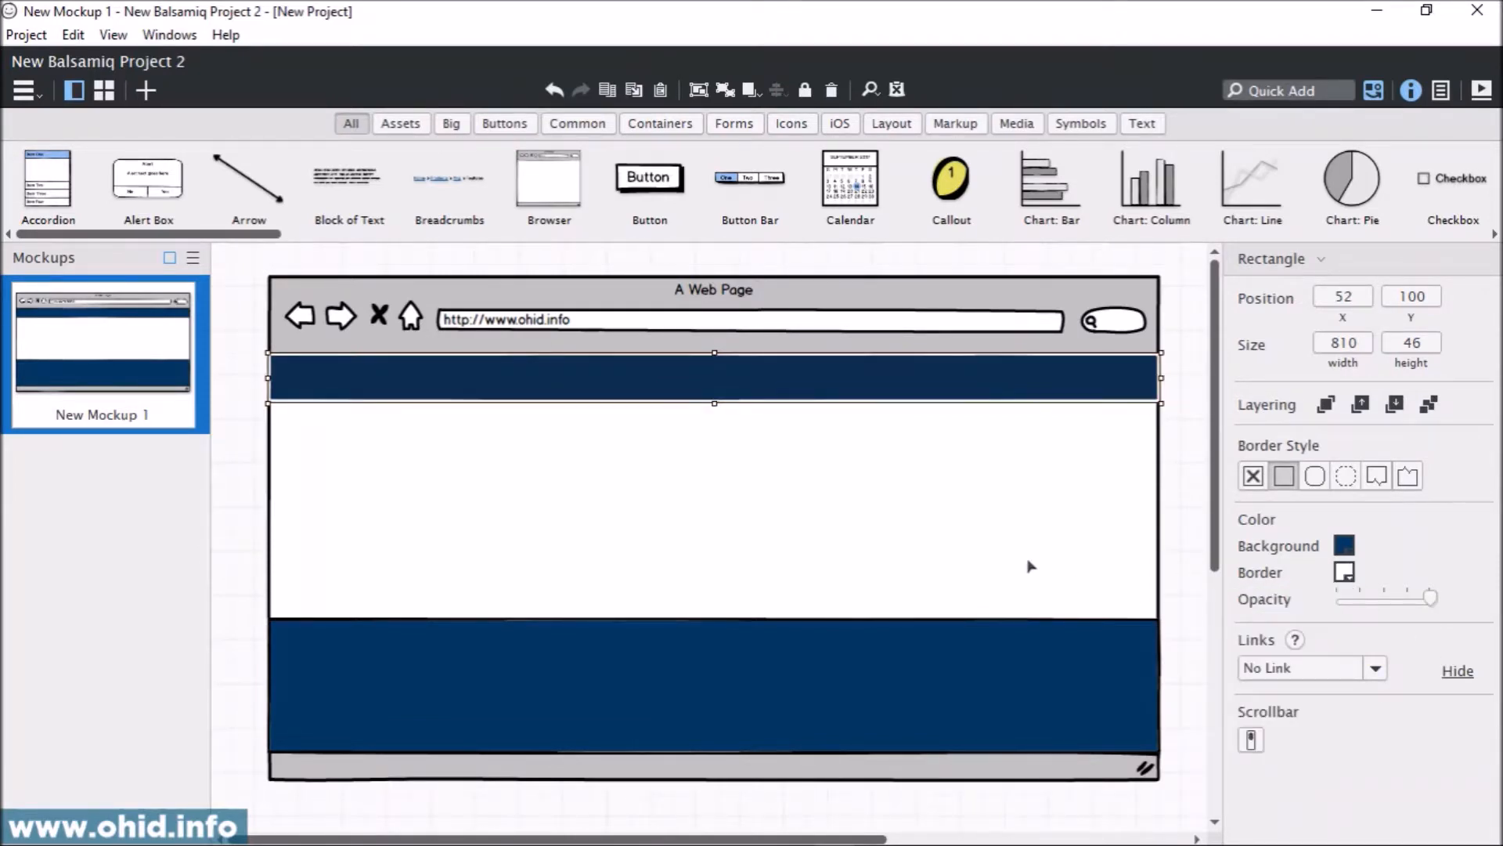
left_click(1343, 573)
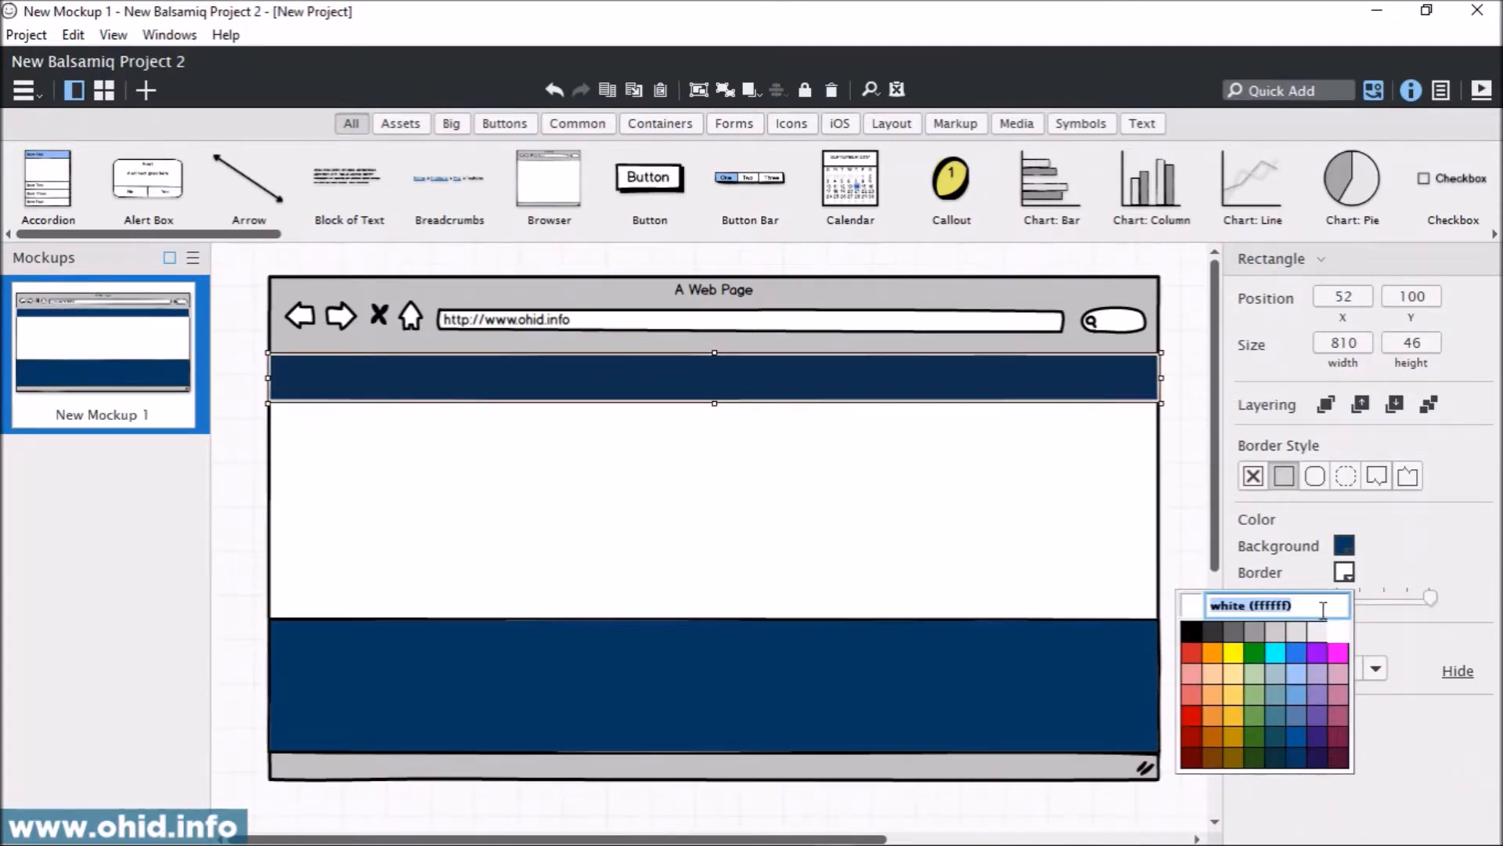
left_click(1425, 572)
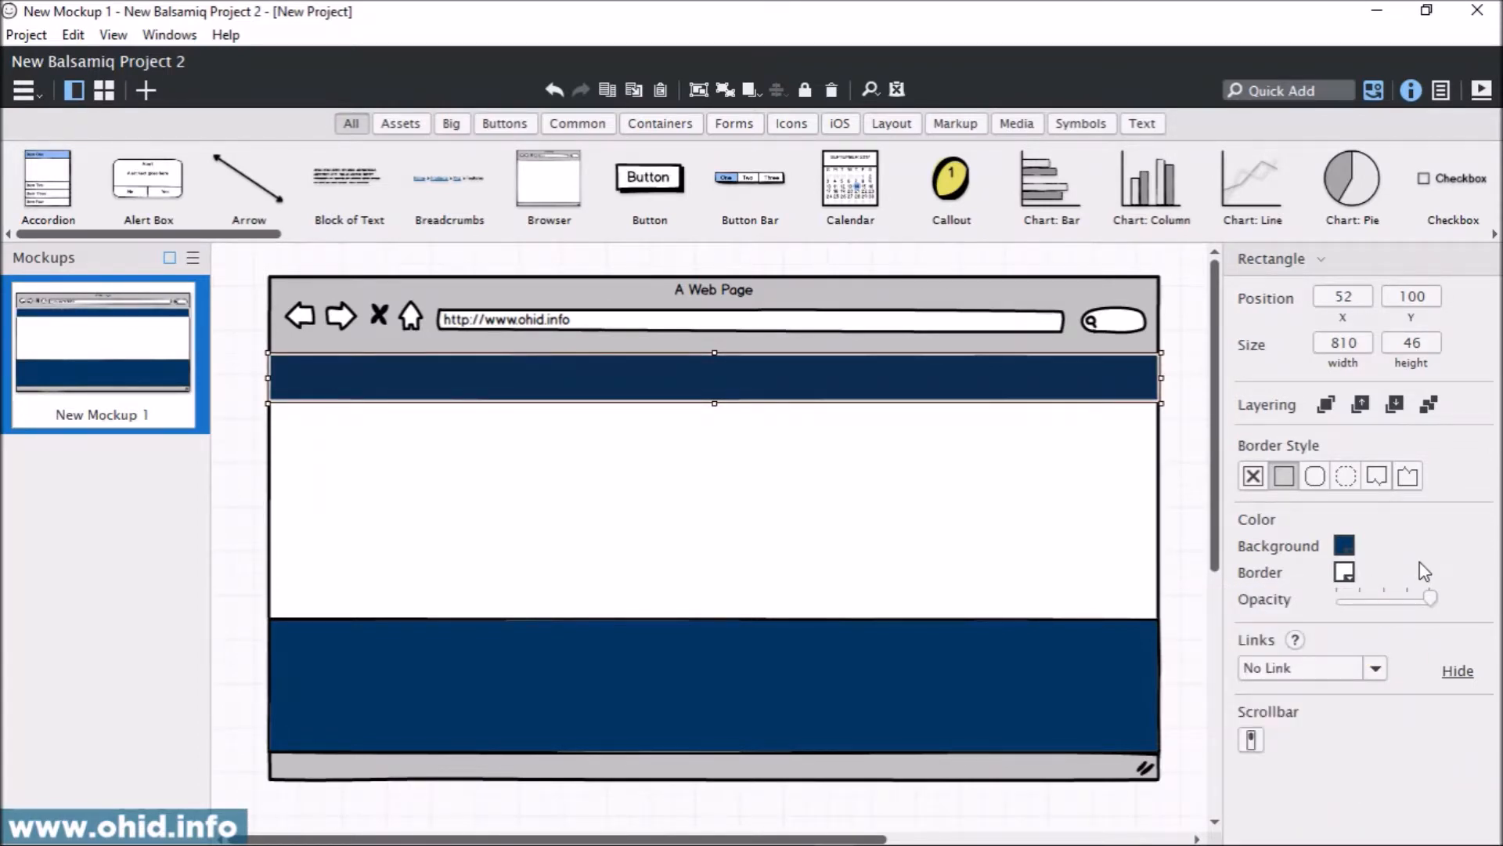
left_click(1344, 572)
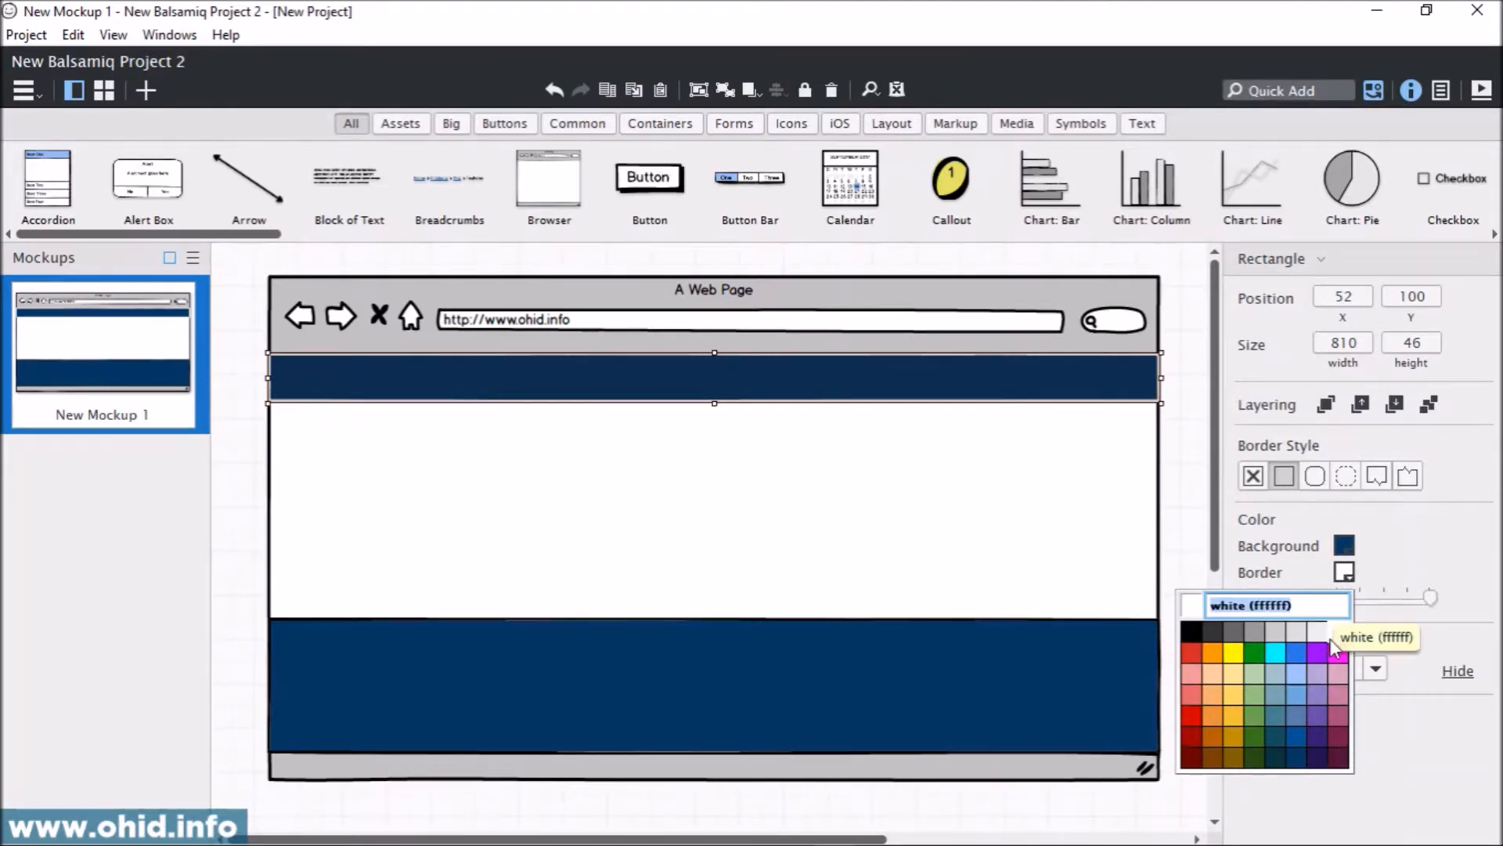
left_click(1191, 633)
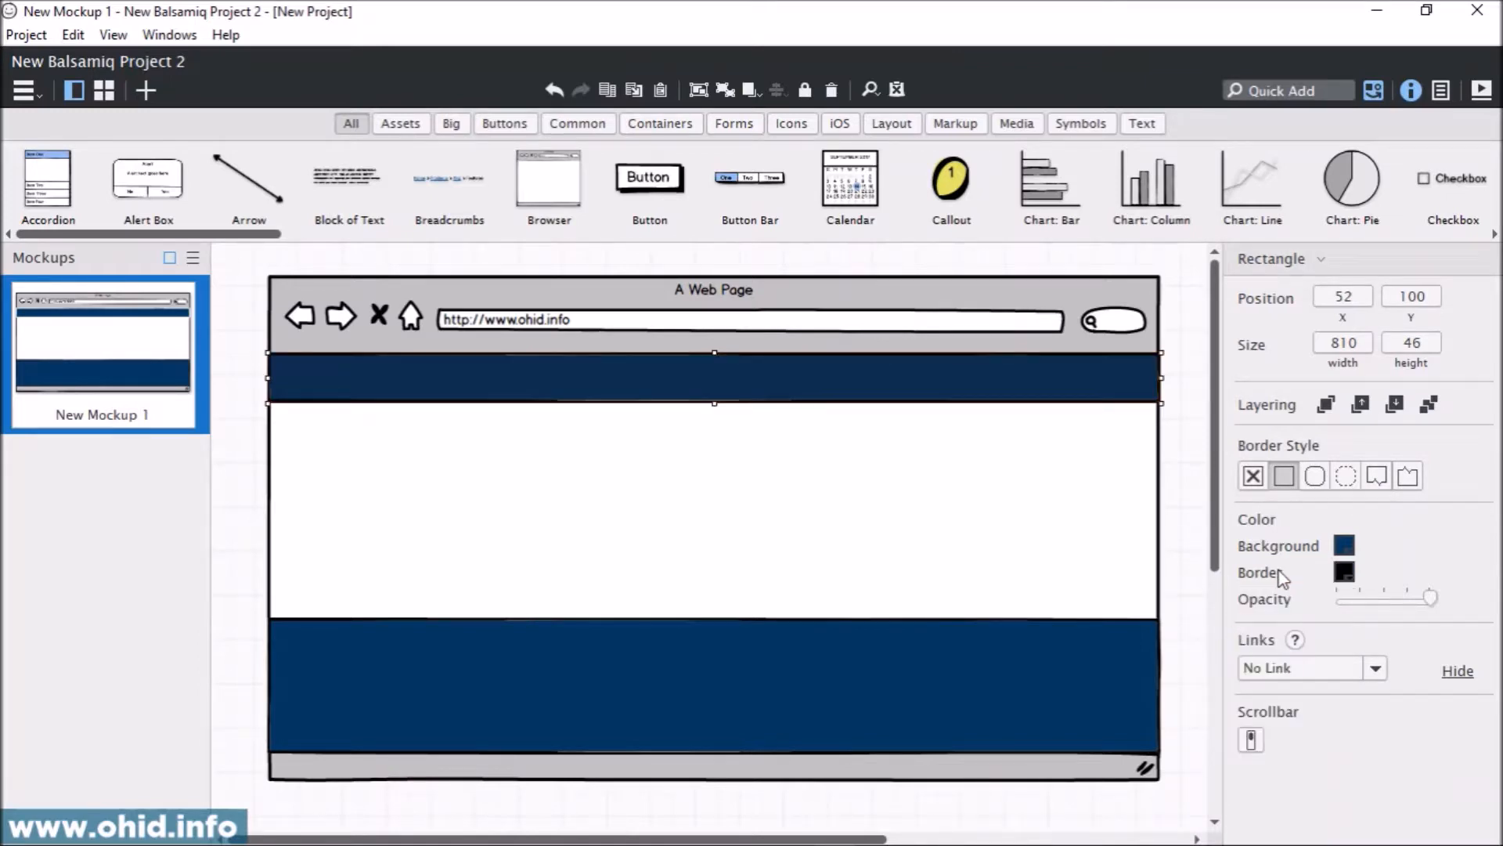
Reapply the header bar's dark blue background and give its border the same dark blue colour
left_click(1343, 546)
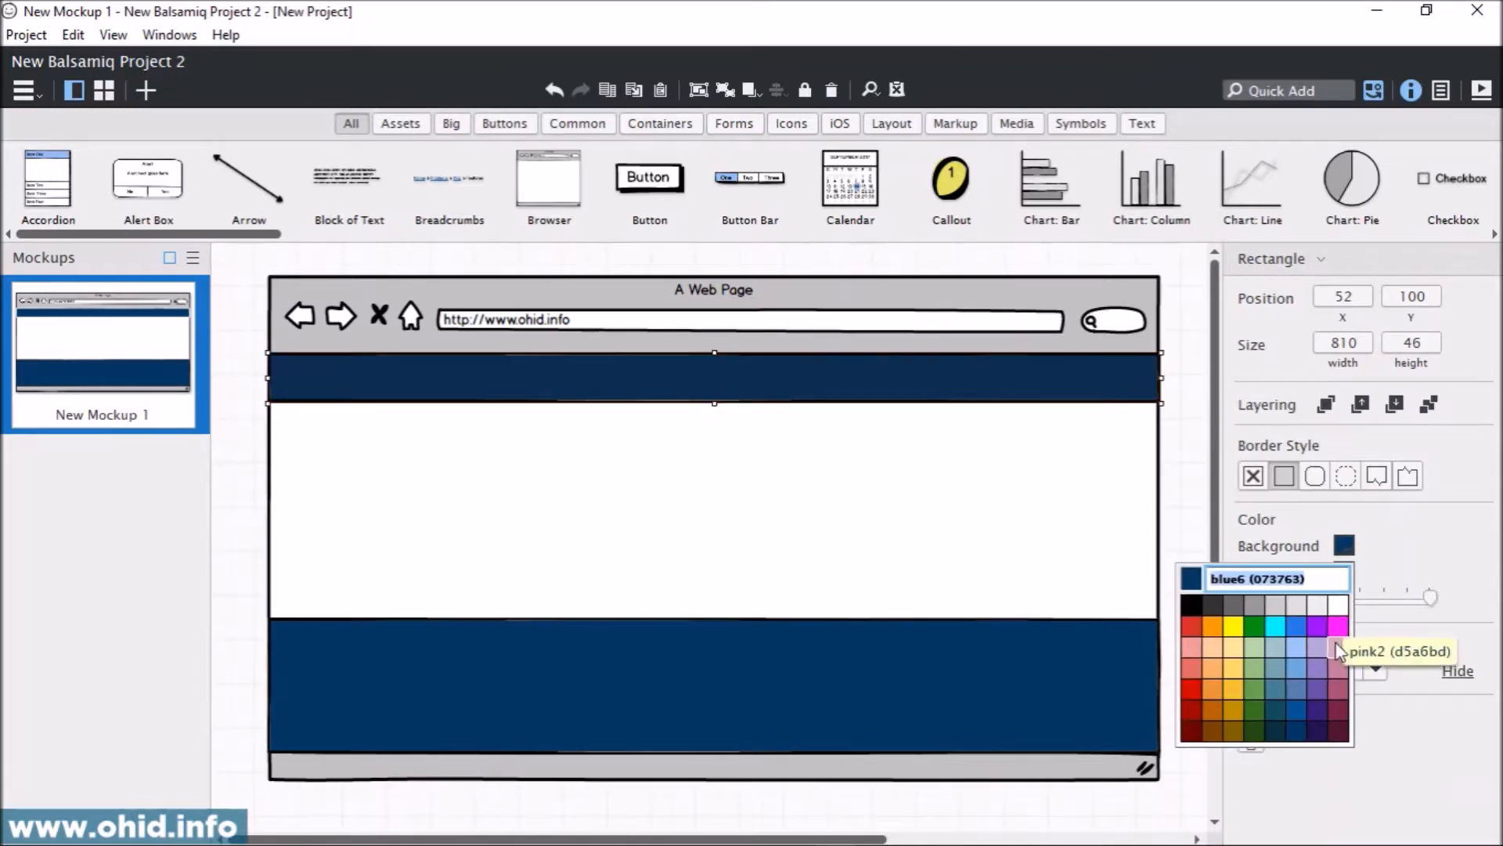
left_click(1296, 714)
left_click(975, 560)
left_click(1008, 391)
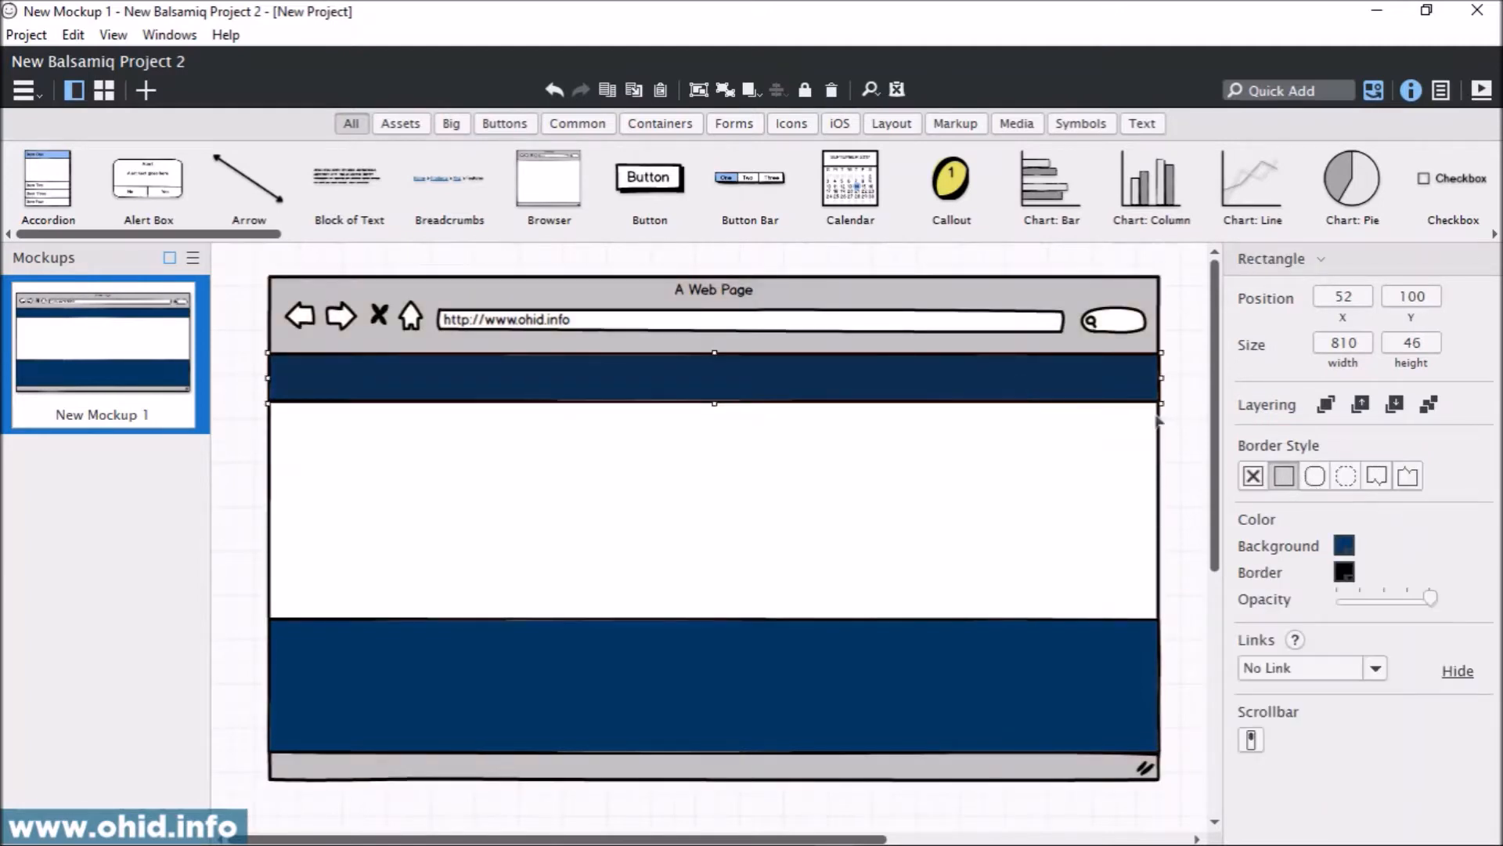
left_click(1344, 572)
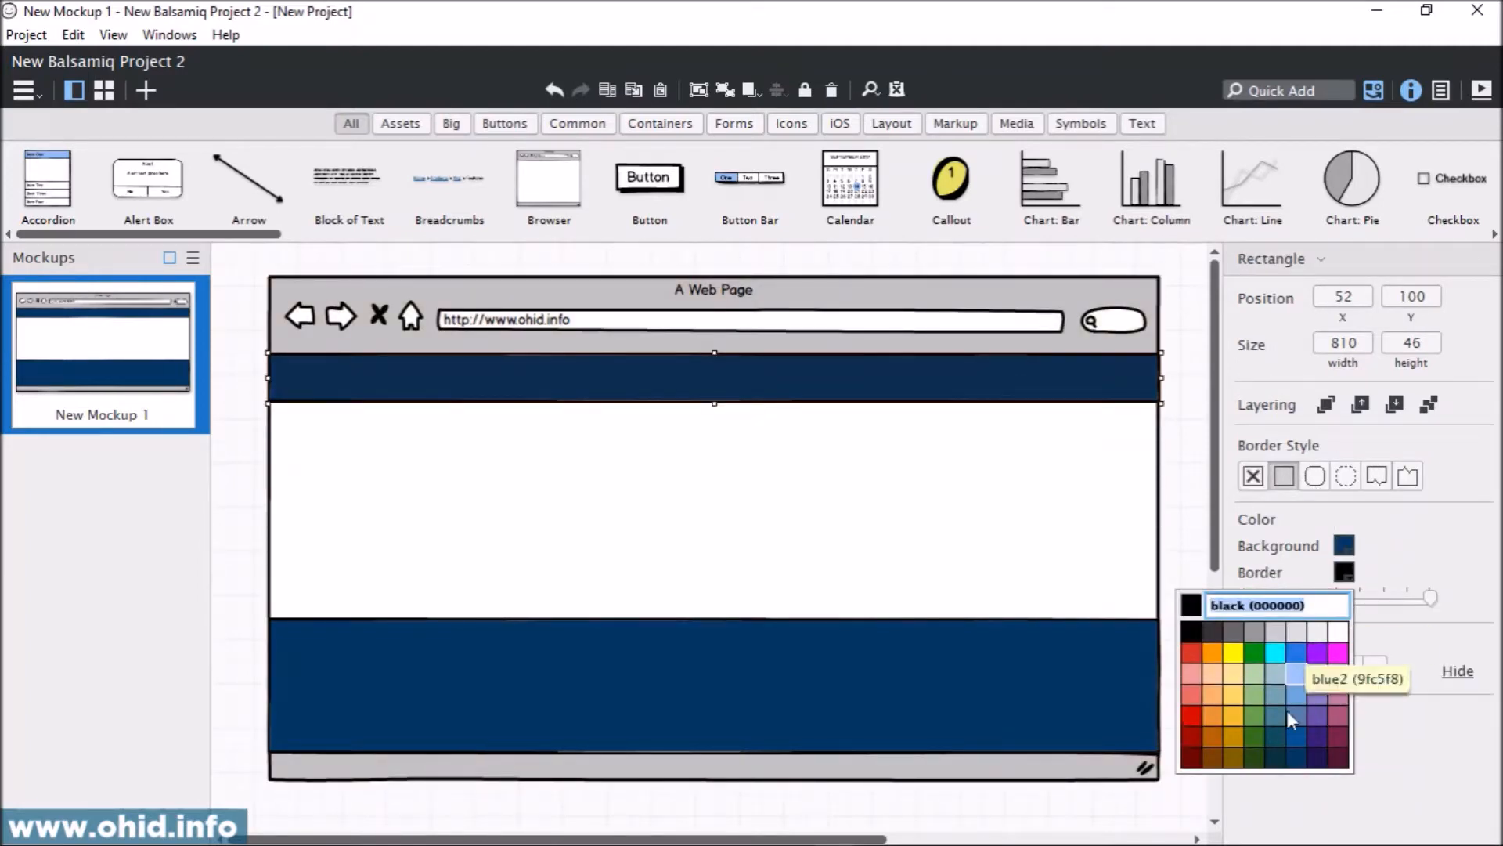
left_click(1293, 757)
left_click(1059, 560)
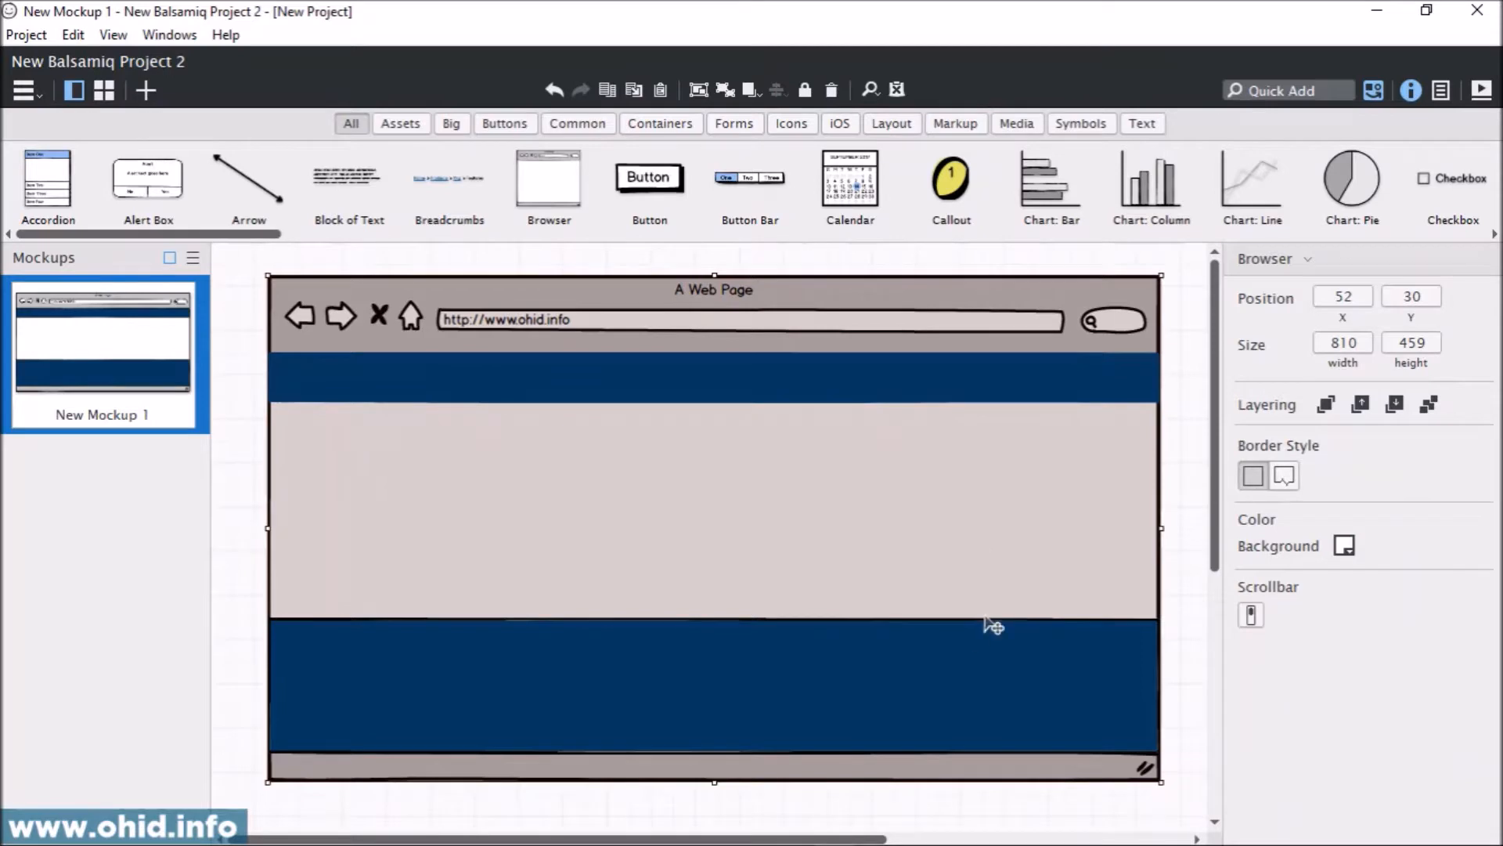
Change the footer rectangle's border to dark blue so that it matches its background
left_click(968, 677)
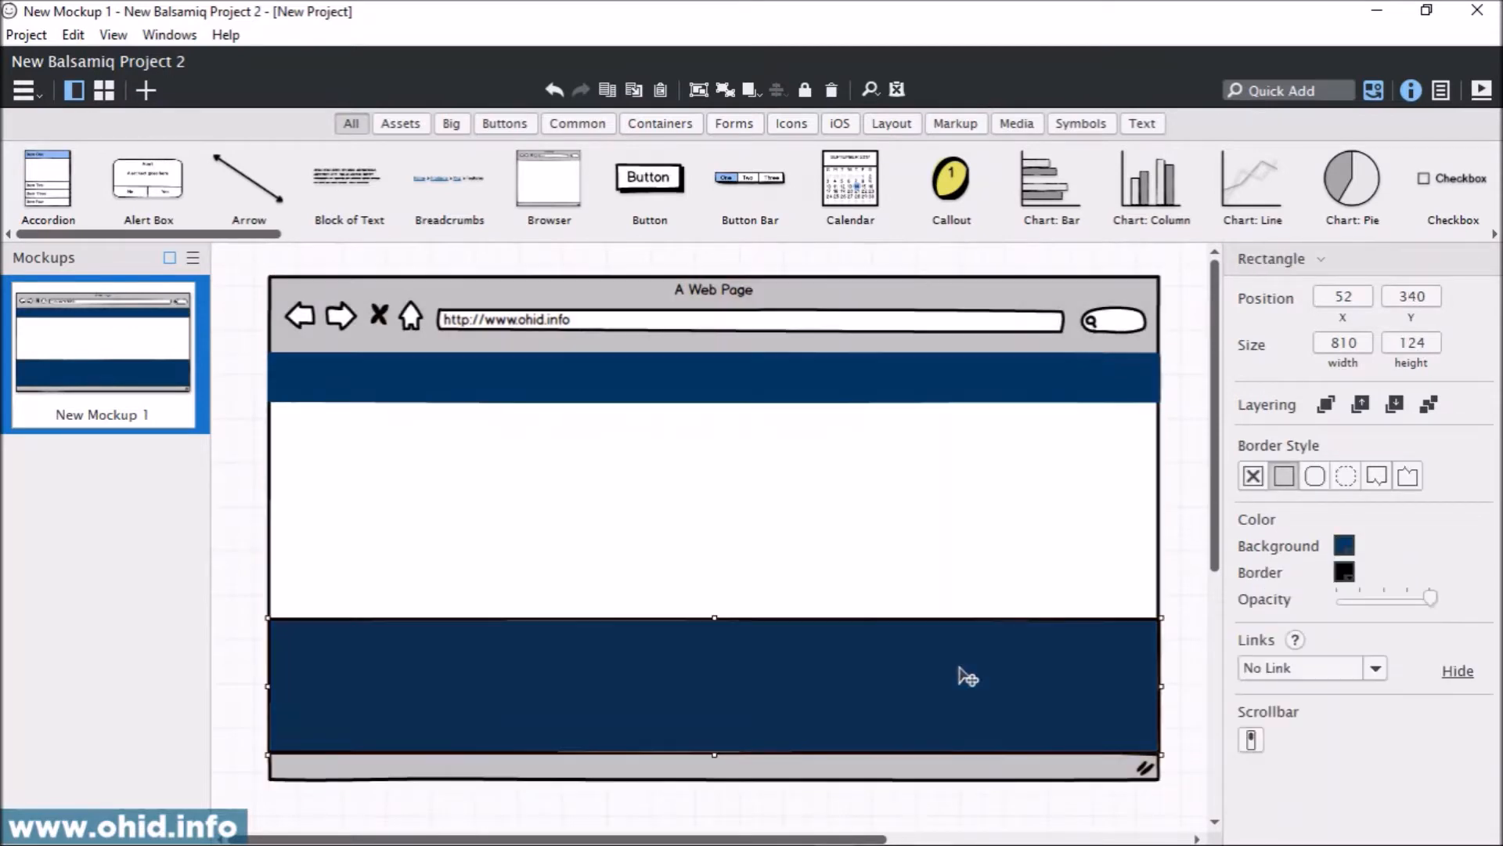
left_click(1345, 573)
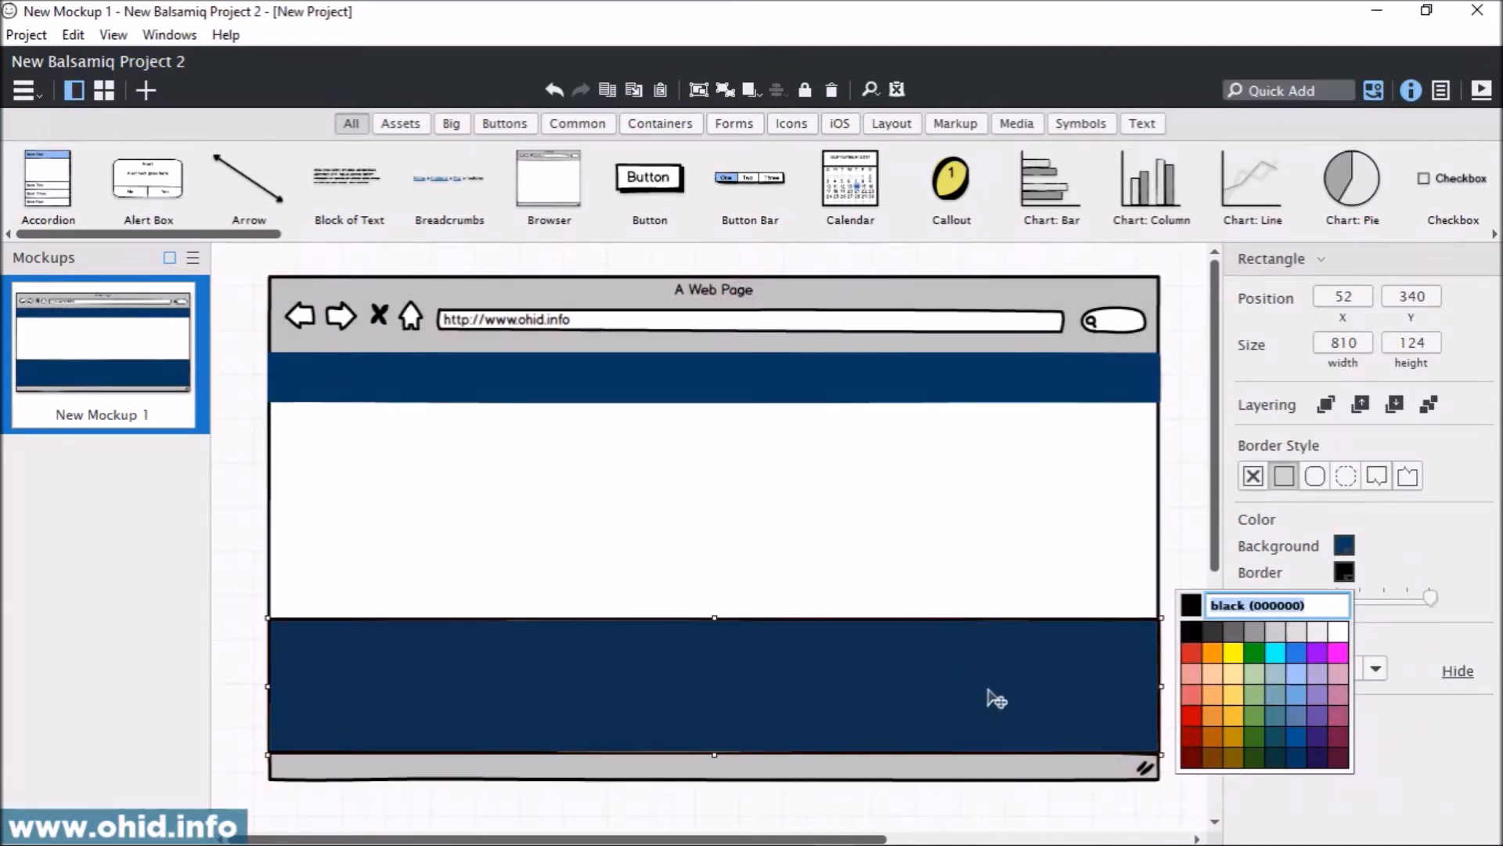
left_click(1296, 756)
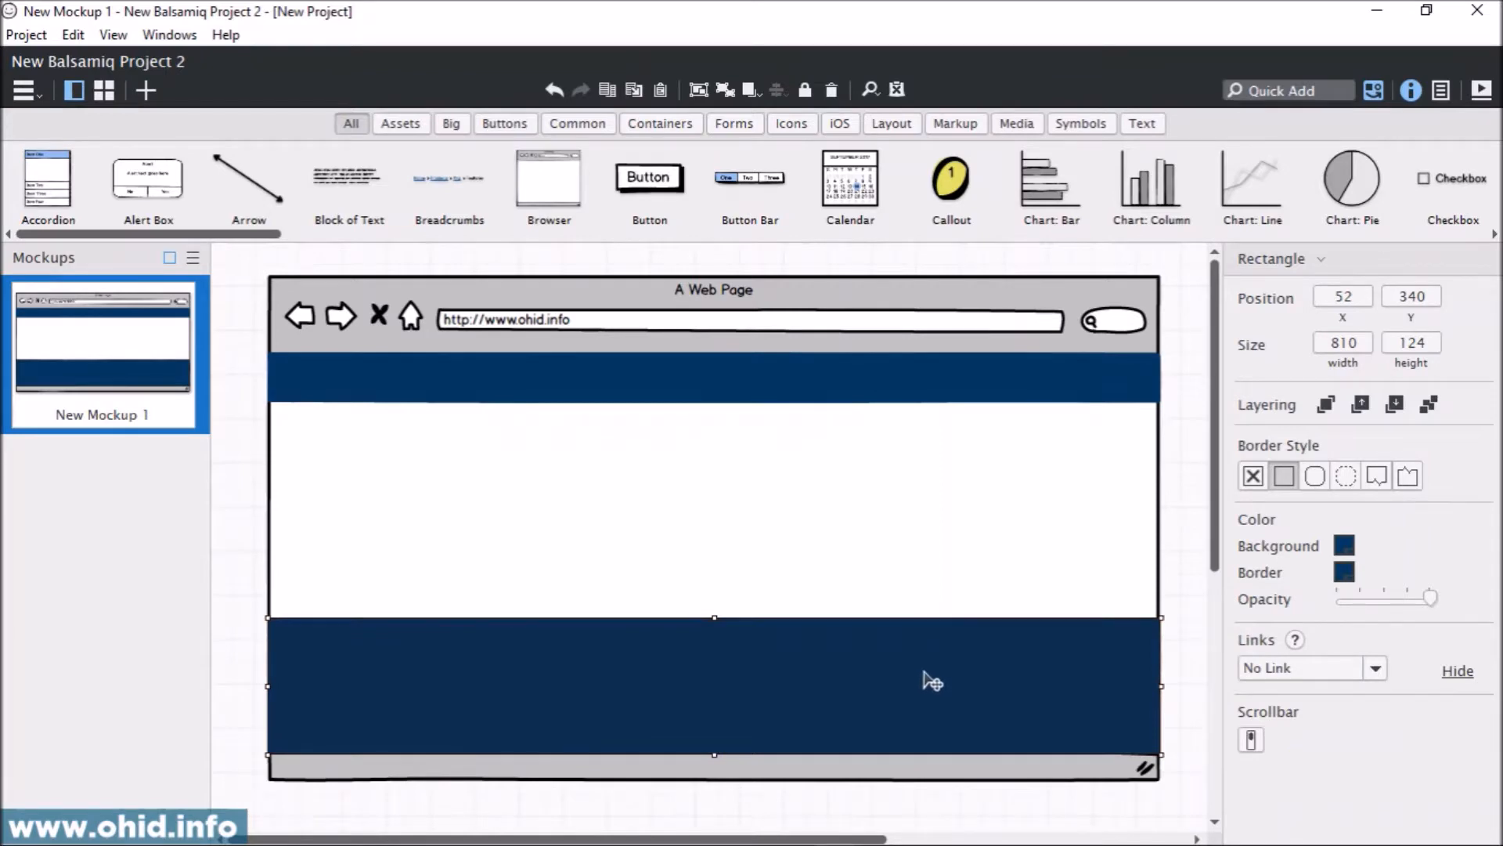
left_click(904, 487)
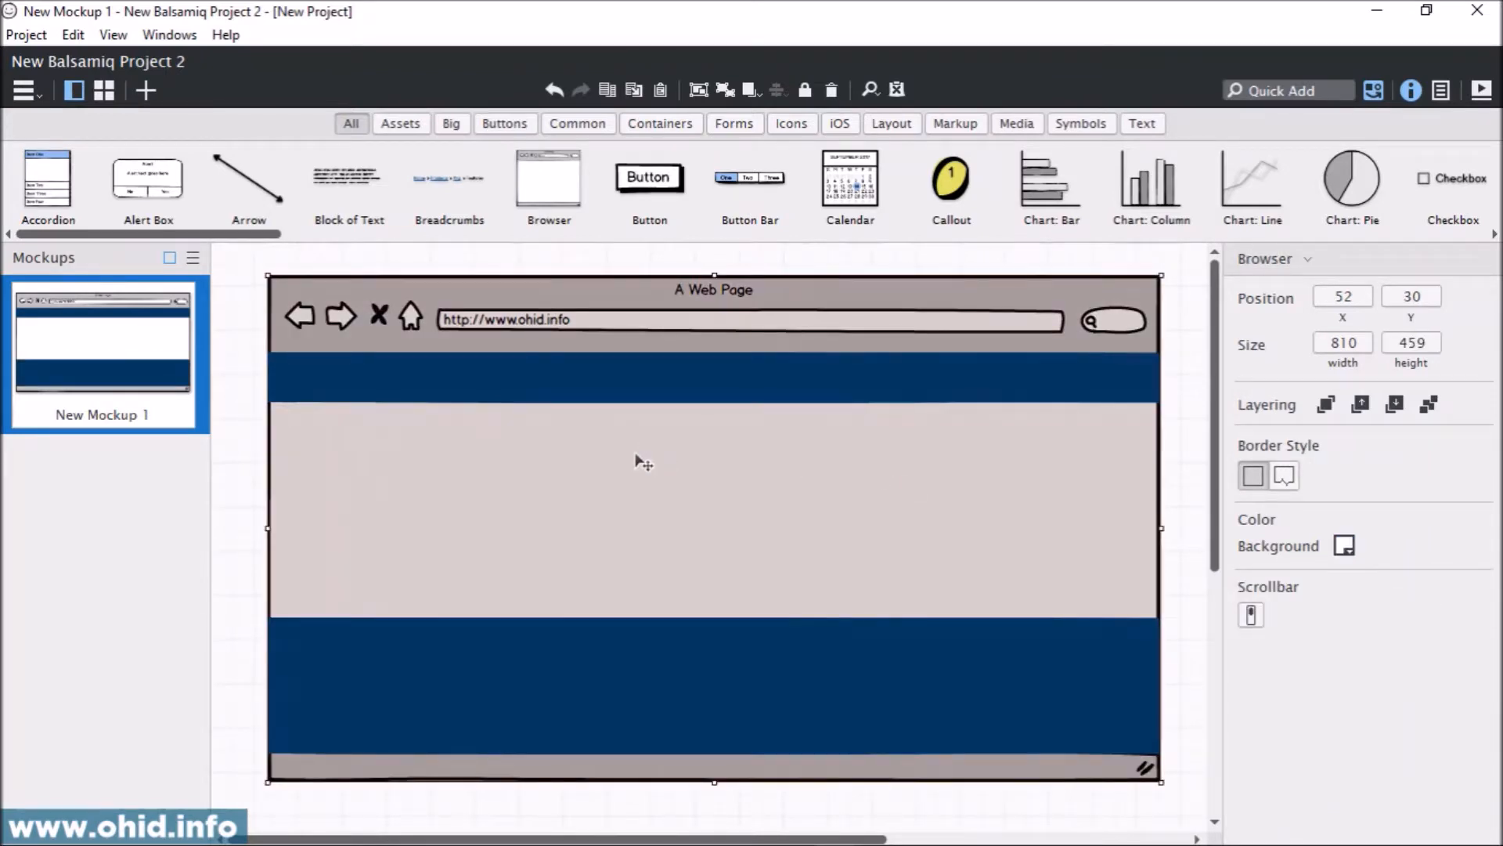
left_click(229, 423)
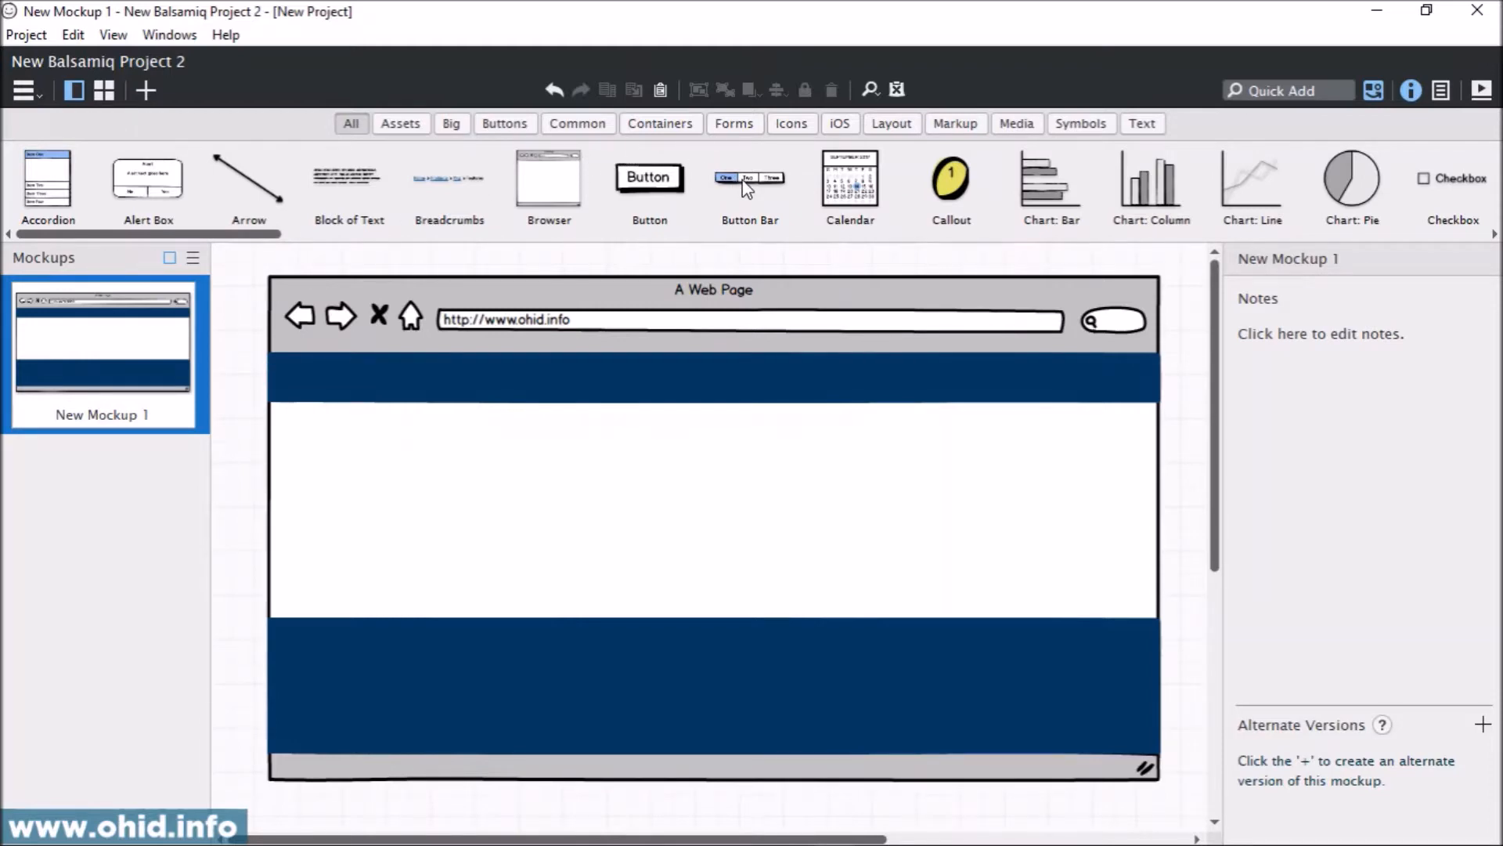
Try a Button Bar from the Buttons category inside the header at X 180, Y 107, and delete it
left_click(736, 123)
left_click(627, 126)
left_click(573, 126)
left_click(509, 126)
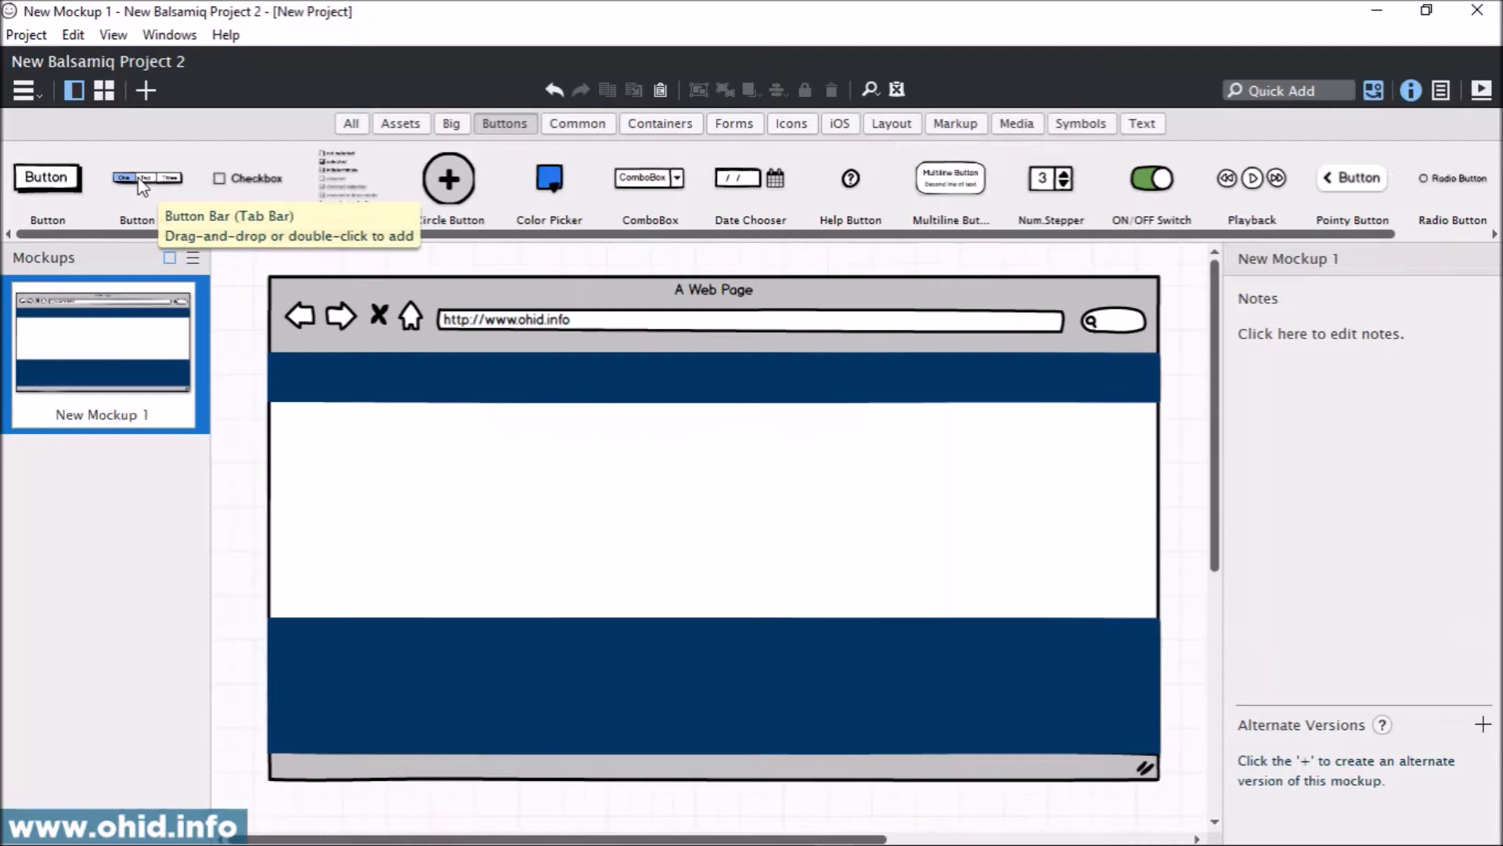
left_click_drag(141, 185, 411, 361)
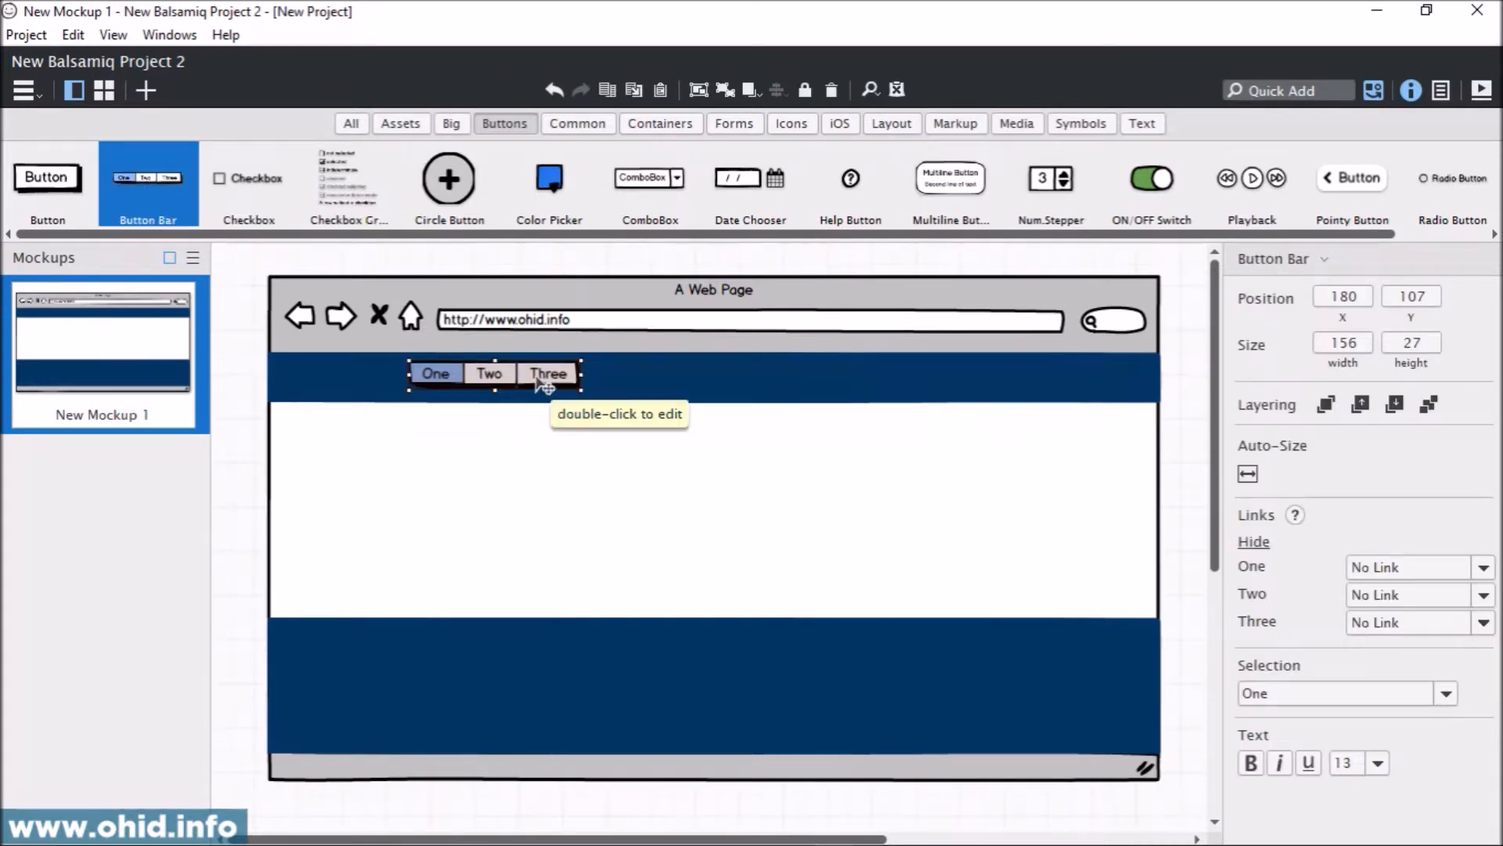
key("Delete")
Check the ohid.info navigation links in Chrome, and place a Link Bar found by quick search in the header at X 154, Y 113
left_click(1274, 90)
left_click_drag(1499, 360, 749, 172)
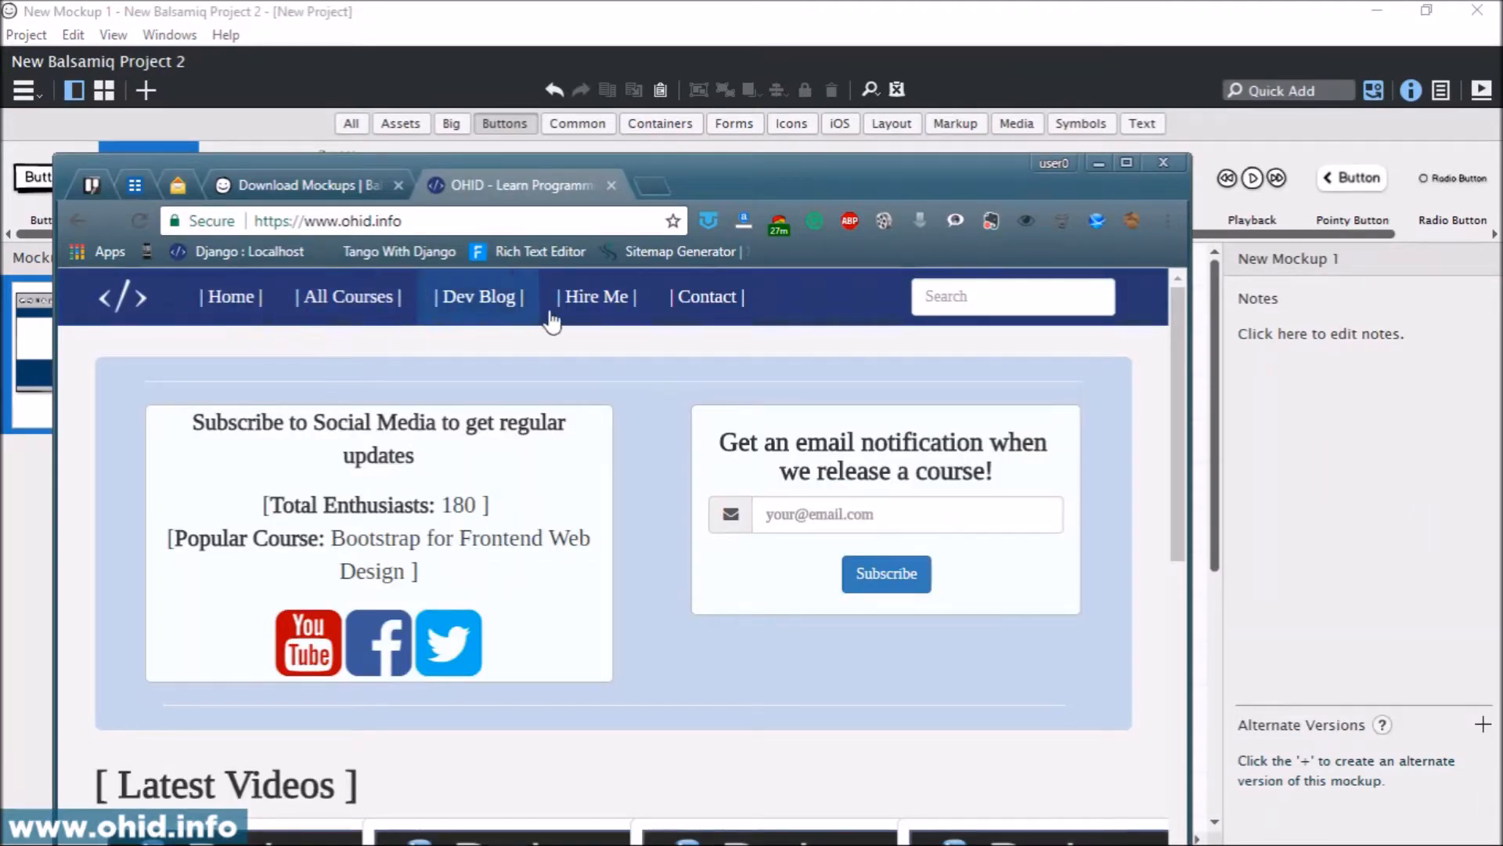
left_click(1099, 163)
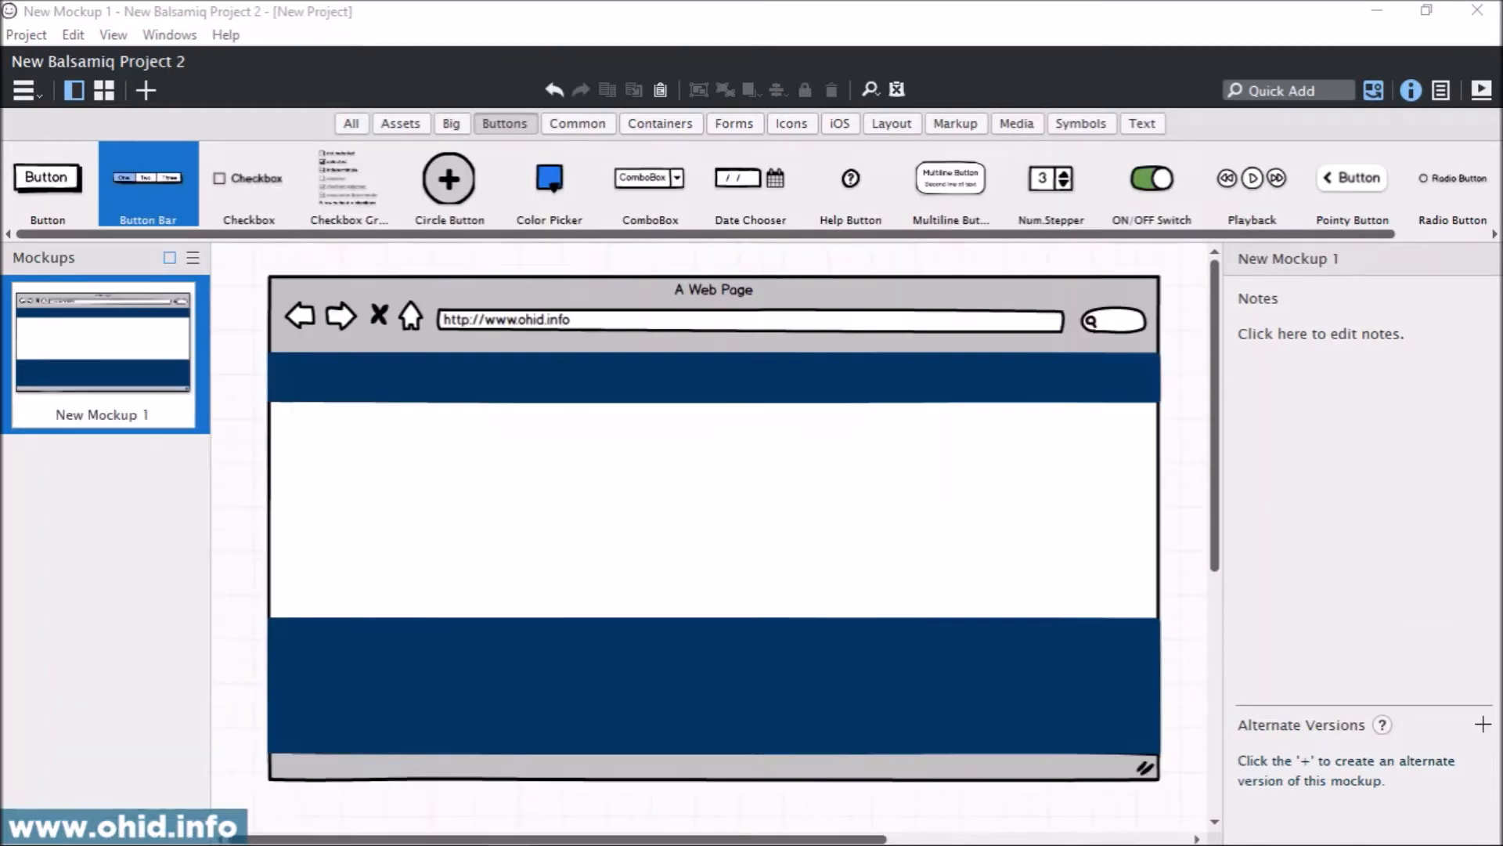
left_click(1275, 82)
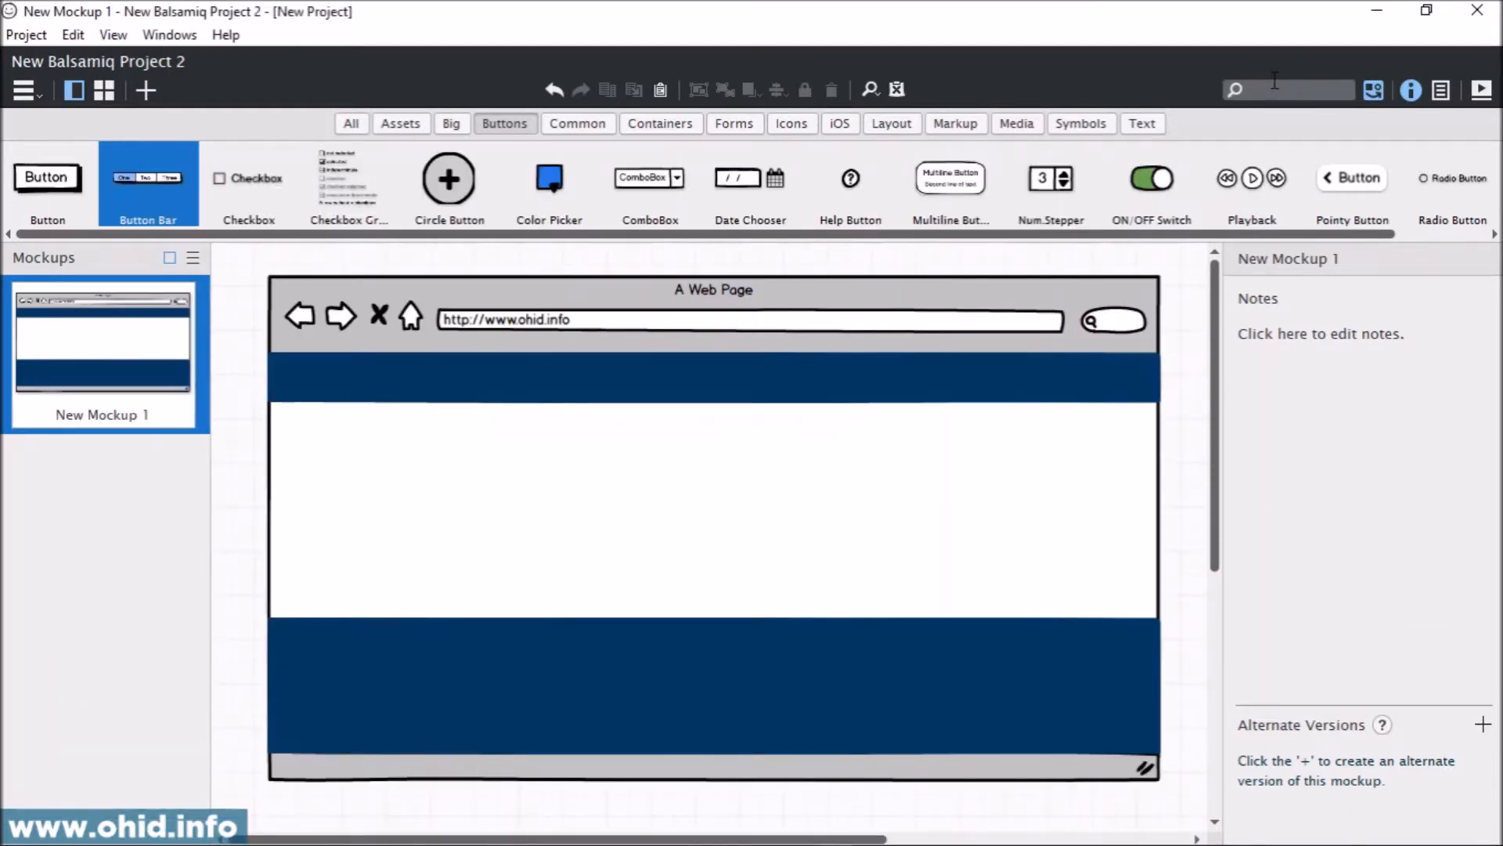
type("Link")
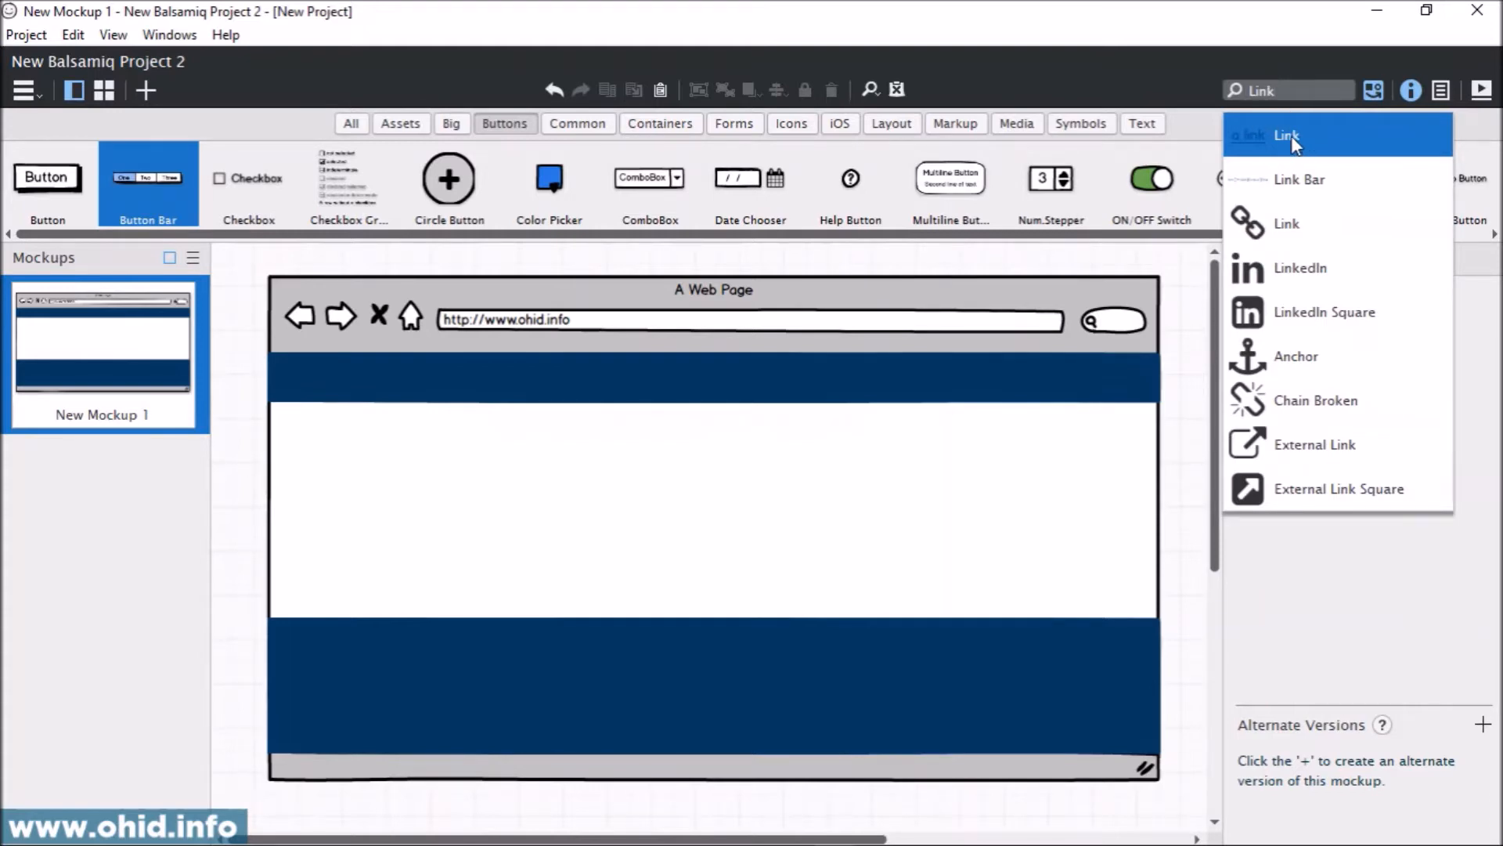
left_click(1306, 199)
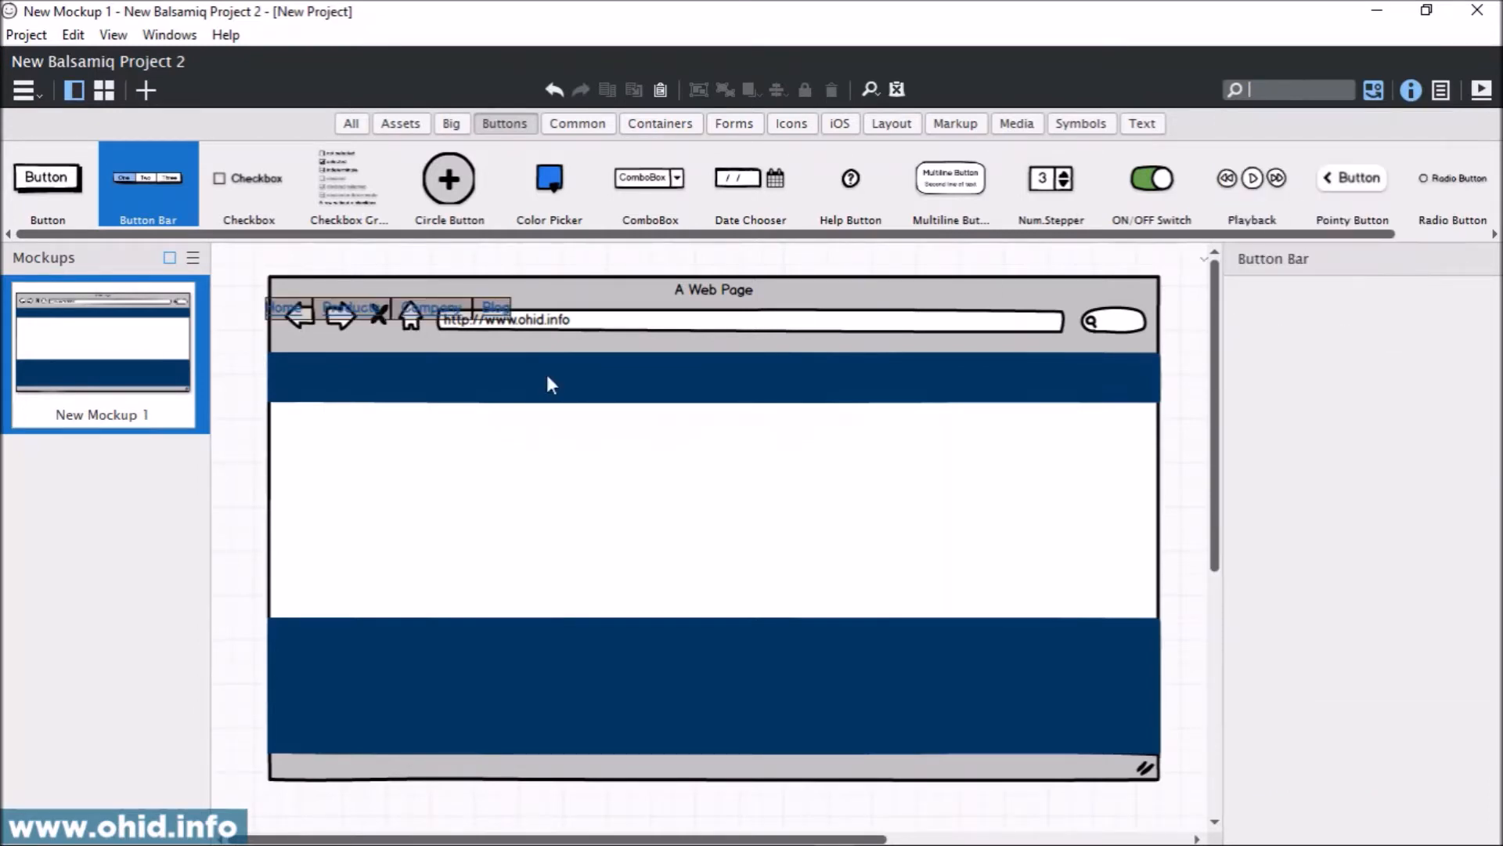
left_click_drag(394, 314, 507, 385)
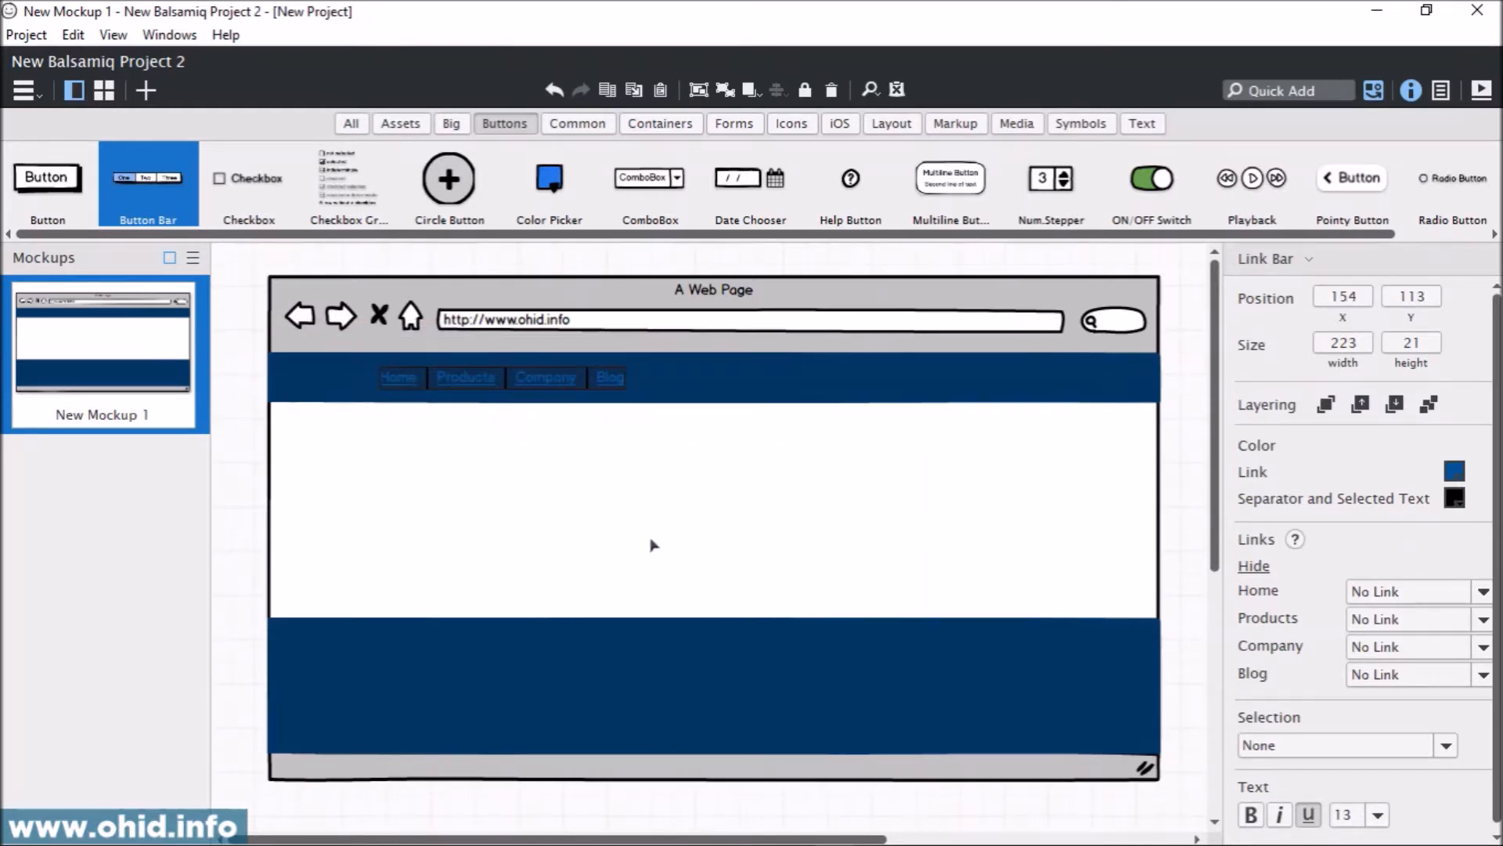
Set both the link colour and the separator and selected text colour of the header's link bar to white
left_click(563, 410)
left_click(569, 384)
left_click(1454, 471)
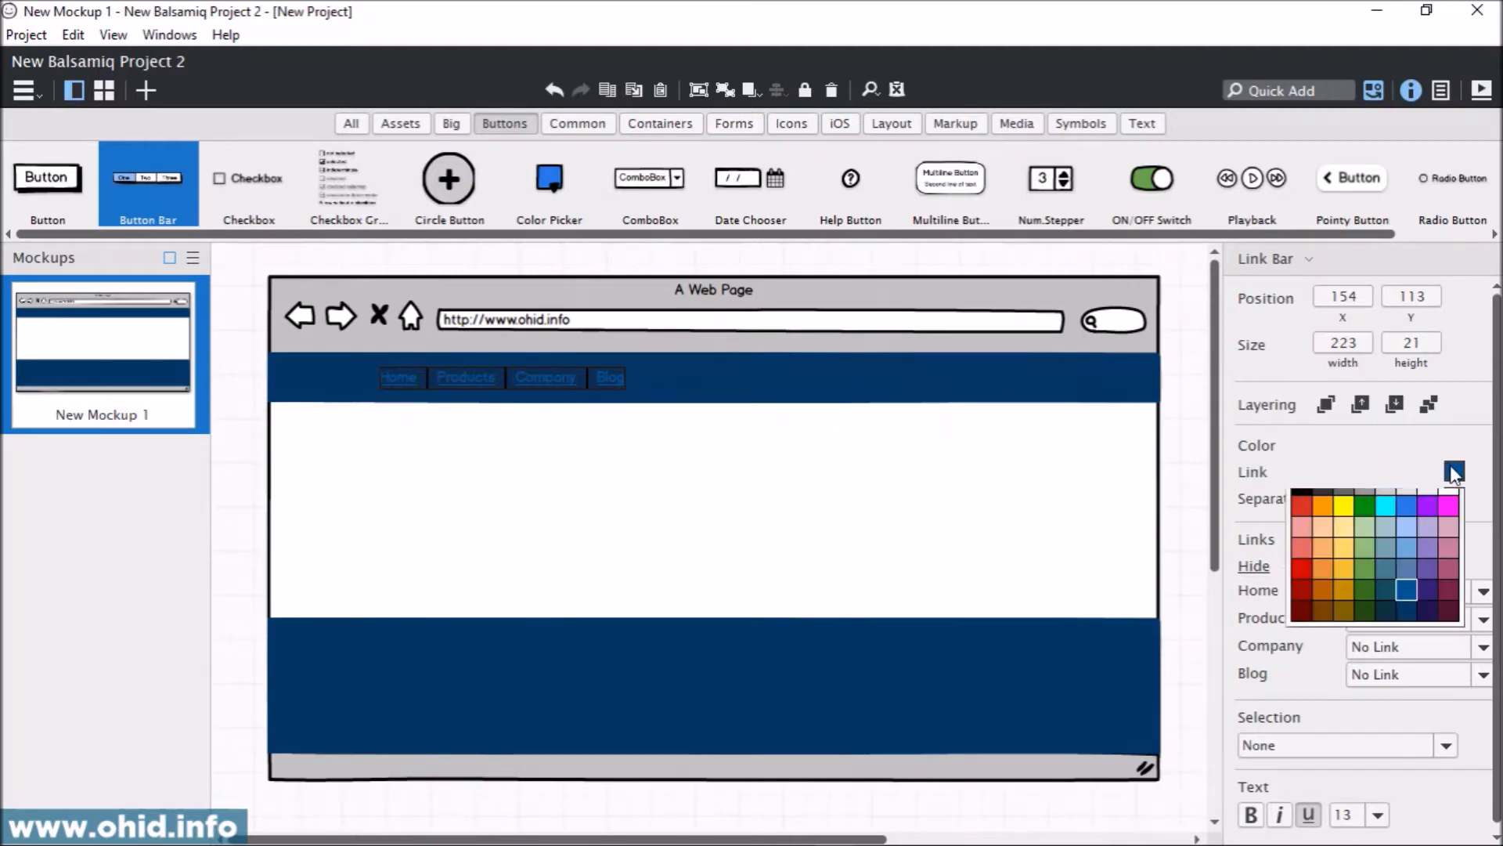
left_click(1445, 529)
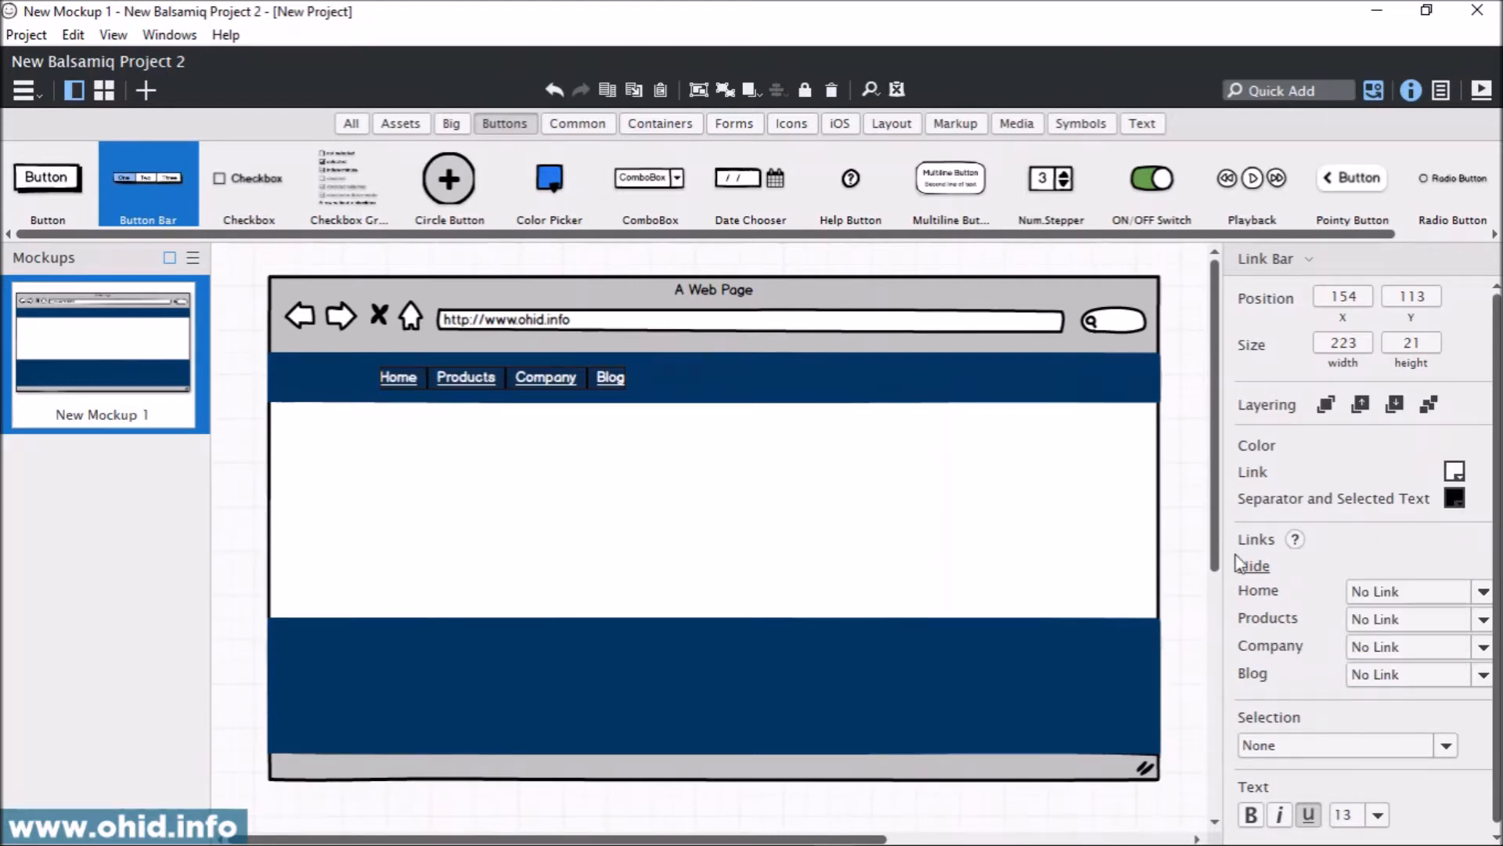
left_click(797, 538)
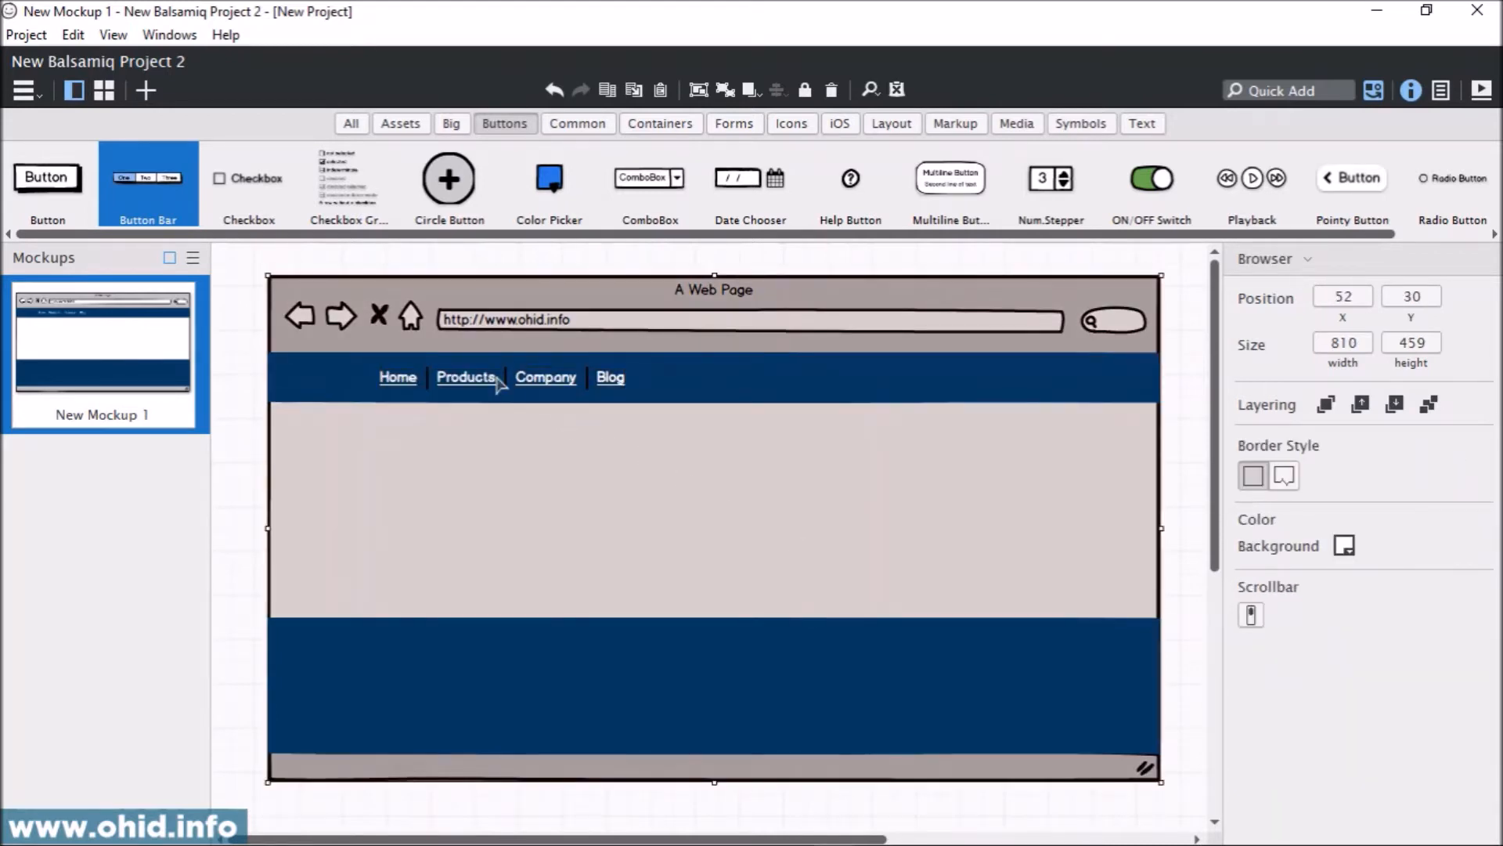
left_click(498, 382)
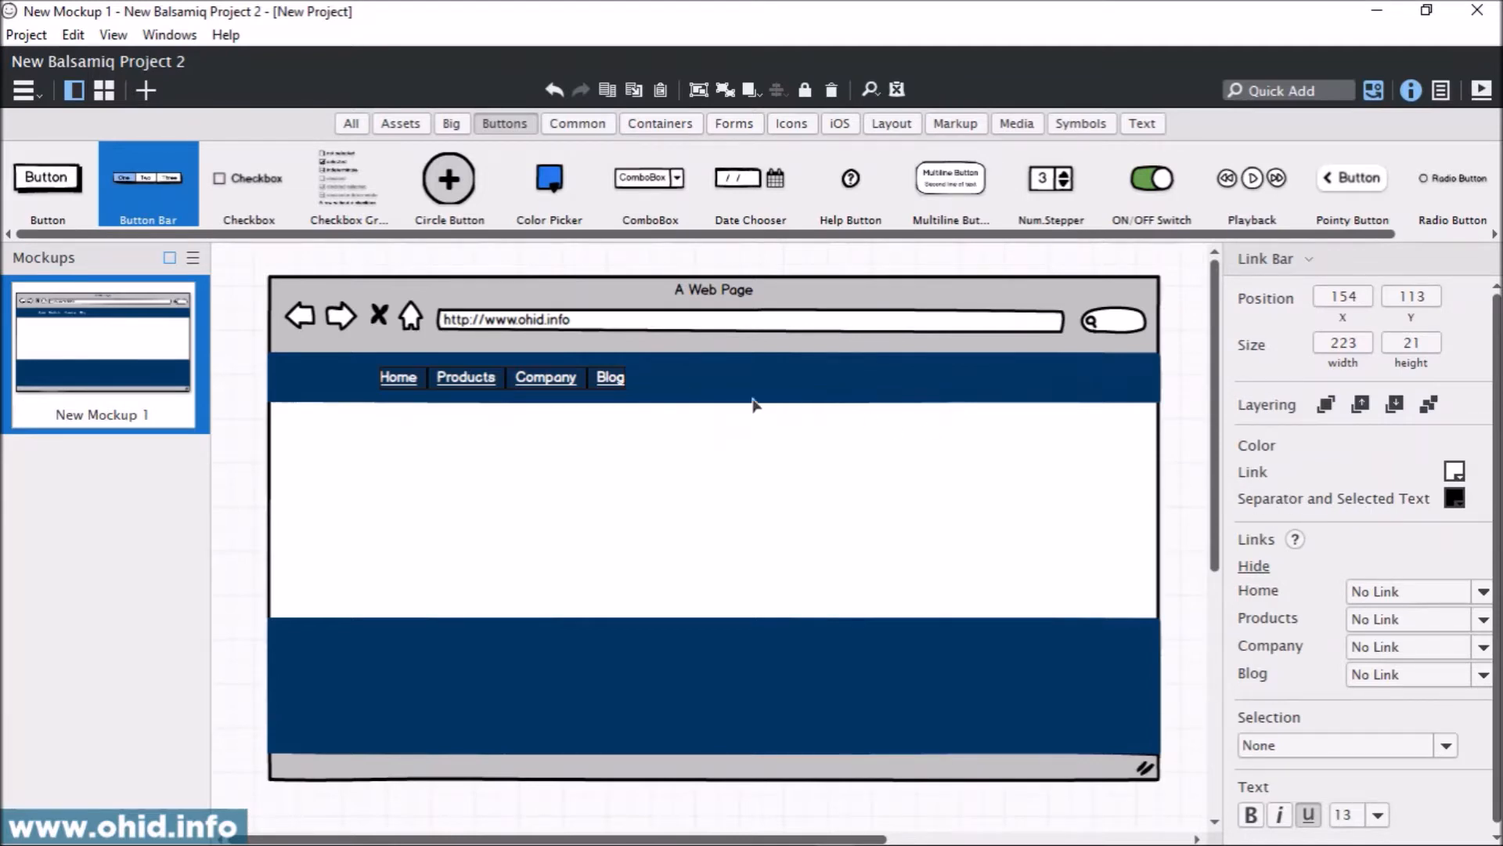
left_click(1453, 498)
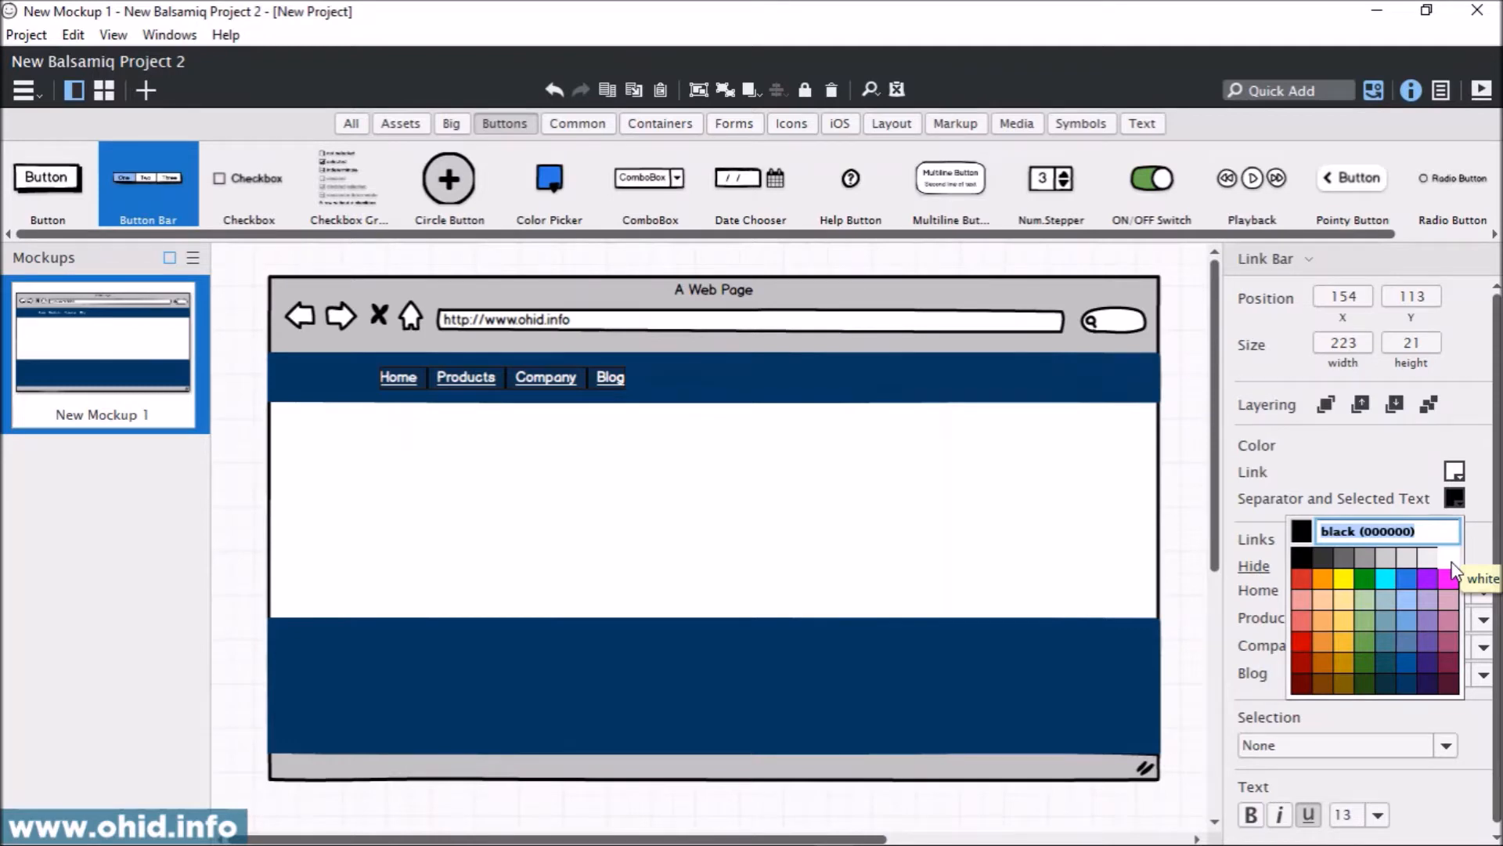
left_click(1451, 562)
left_click(690, 511)
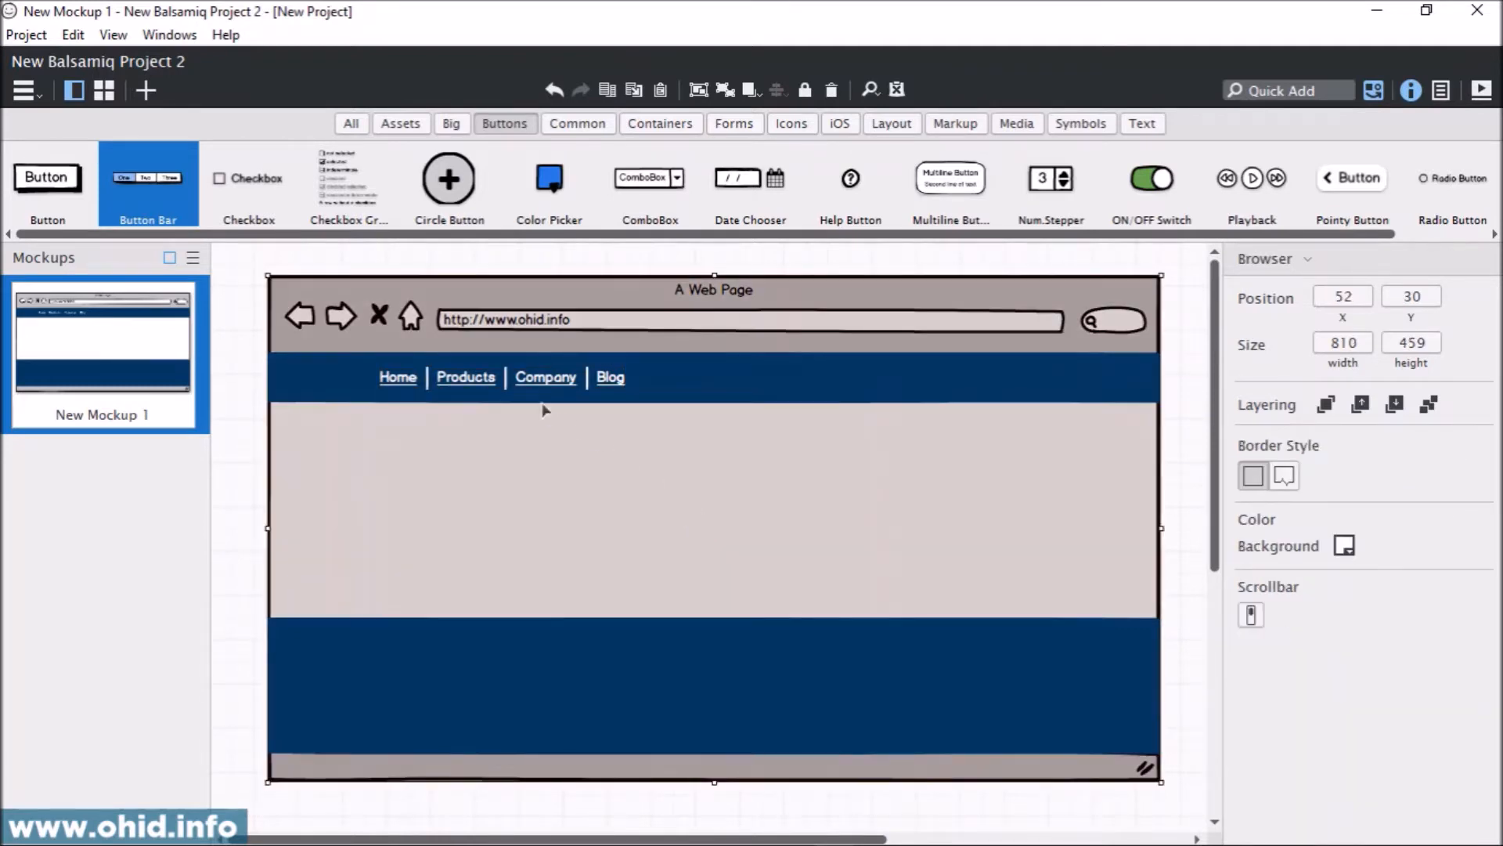
Set the link bar's text size to 15 and shift it within the header to X 149, Y 112
left_click(496, 389)
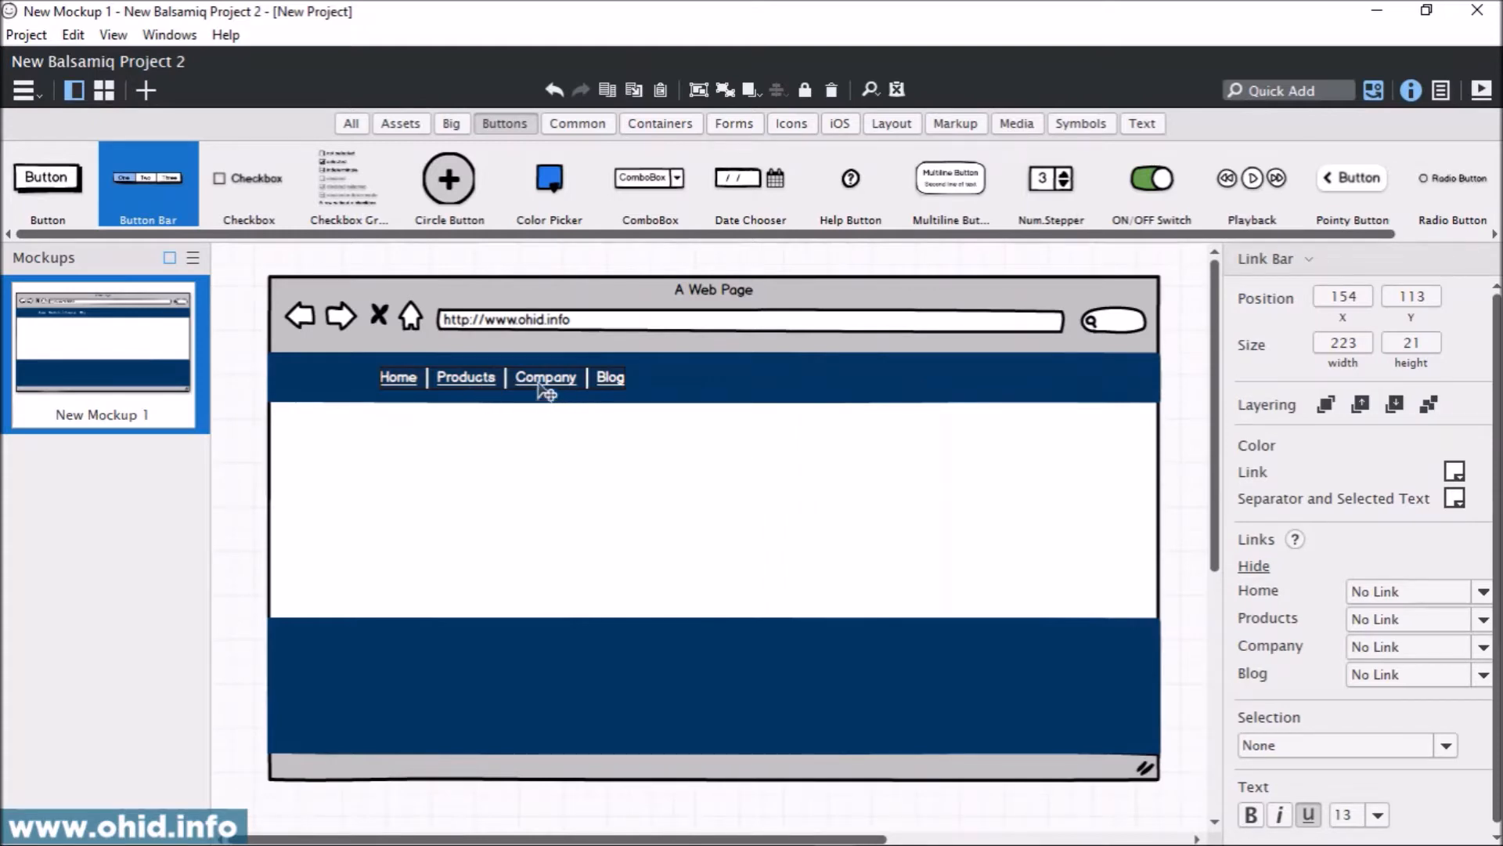
scroll(1300, 516, "down", 1)
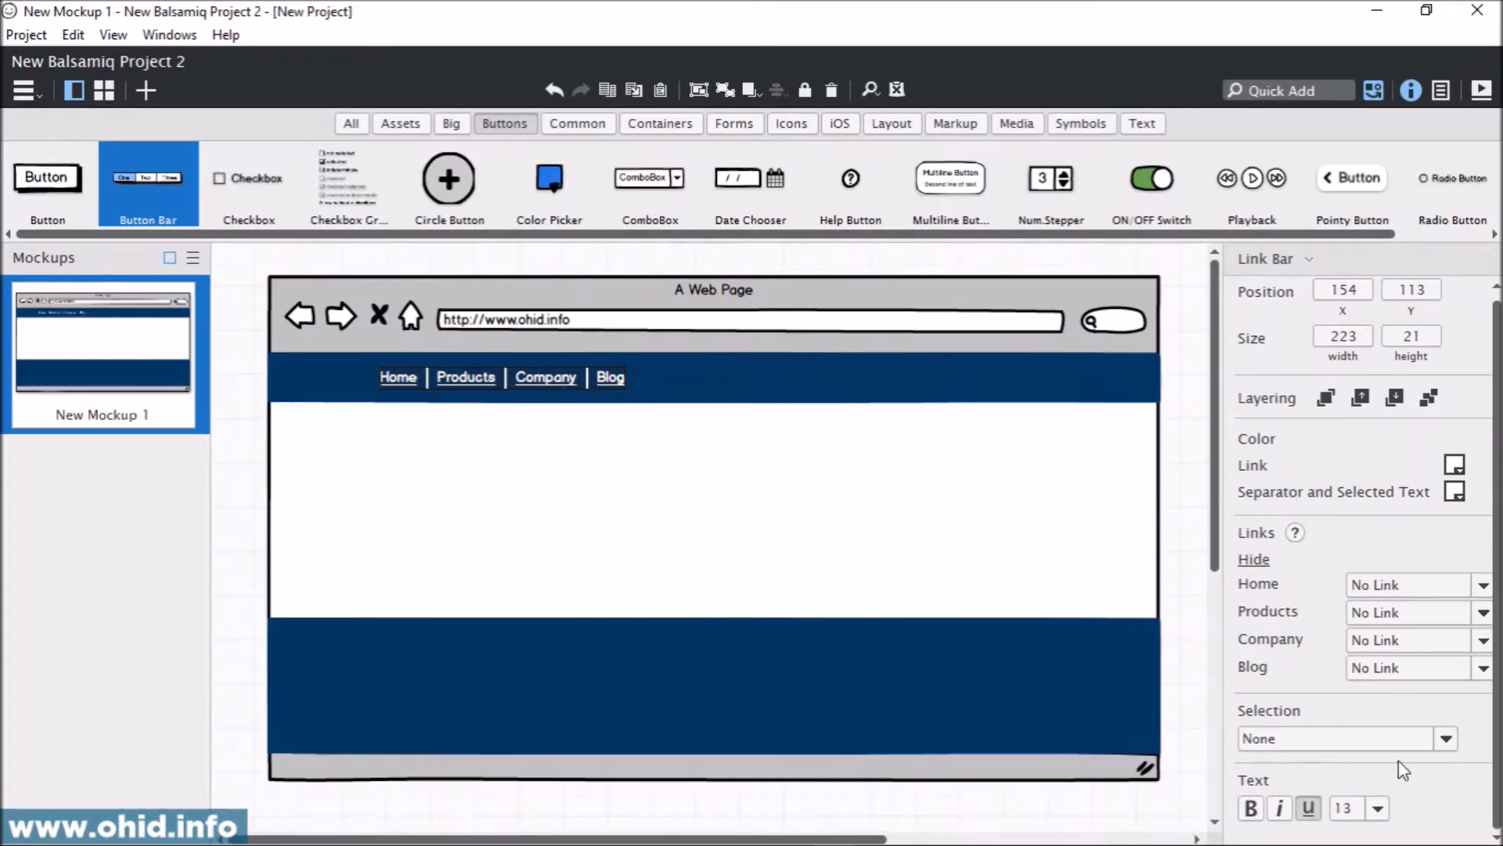
left_click(1378, 808)
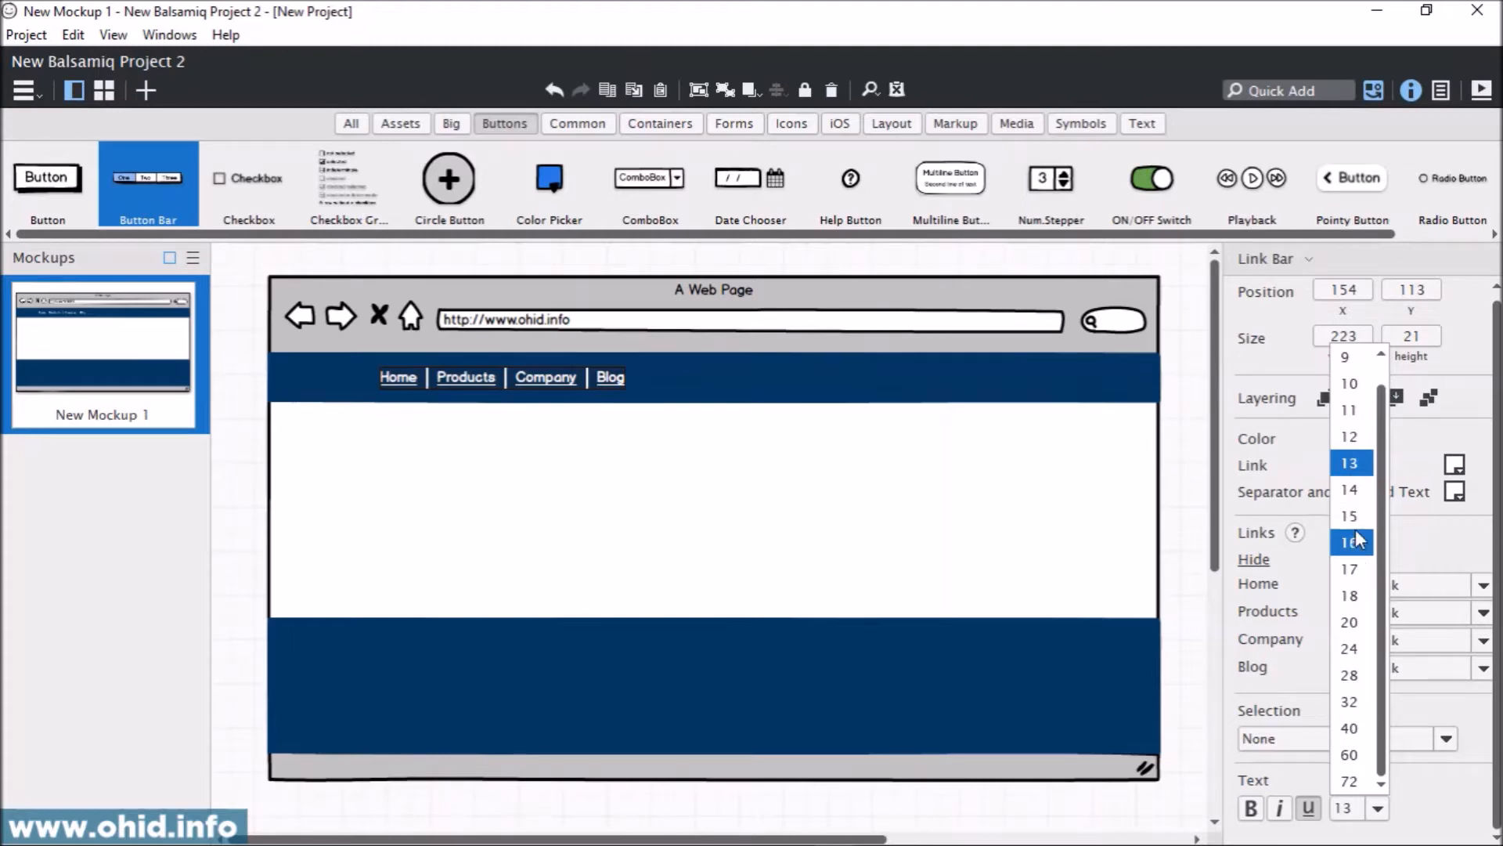
left_click(1350, 489)
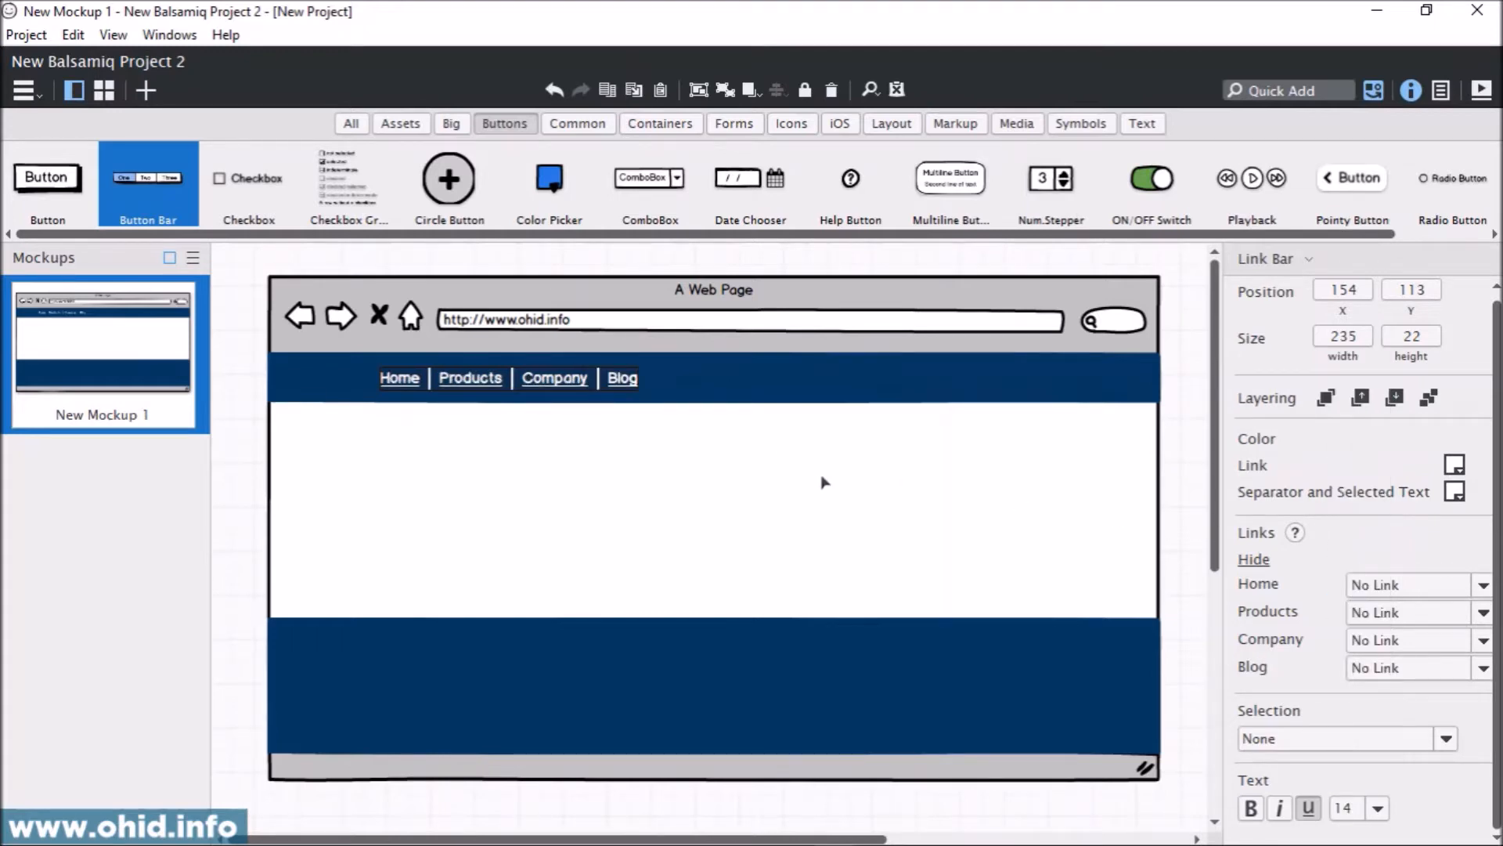
left_click(1377, 808)
left_click(1348, 531)
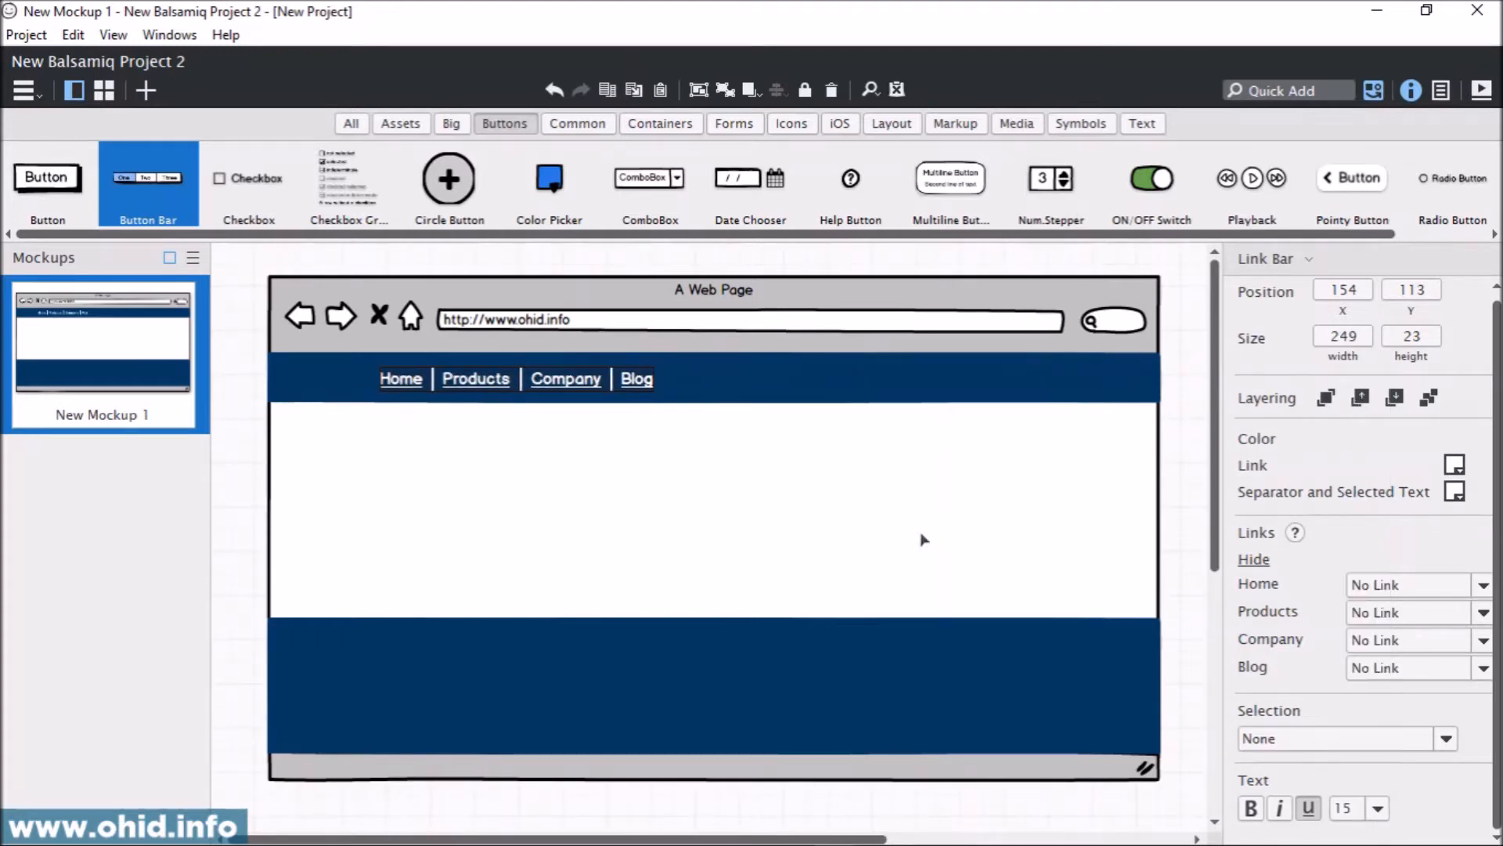
left_click(561, 497)
mouse_move(508, 389)
left_mouse_down()
mouse_move(493, 389)
mouse_move(498, 408)
mouse_move(517, 389)
left_mouse_up()
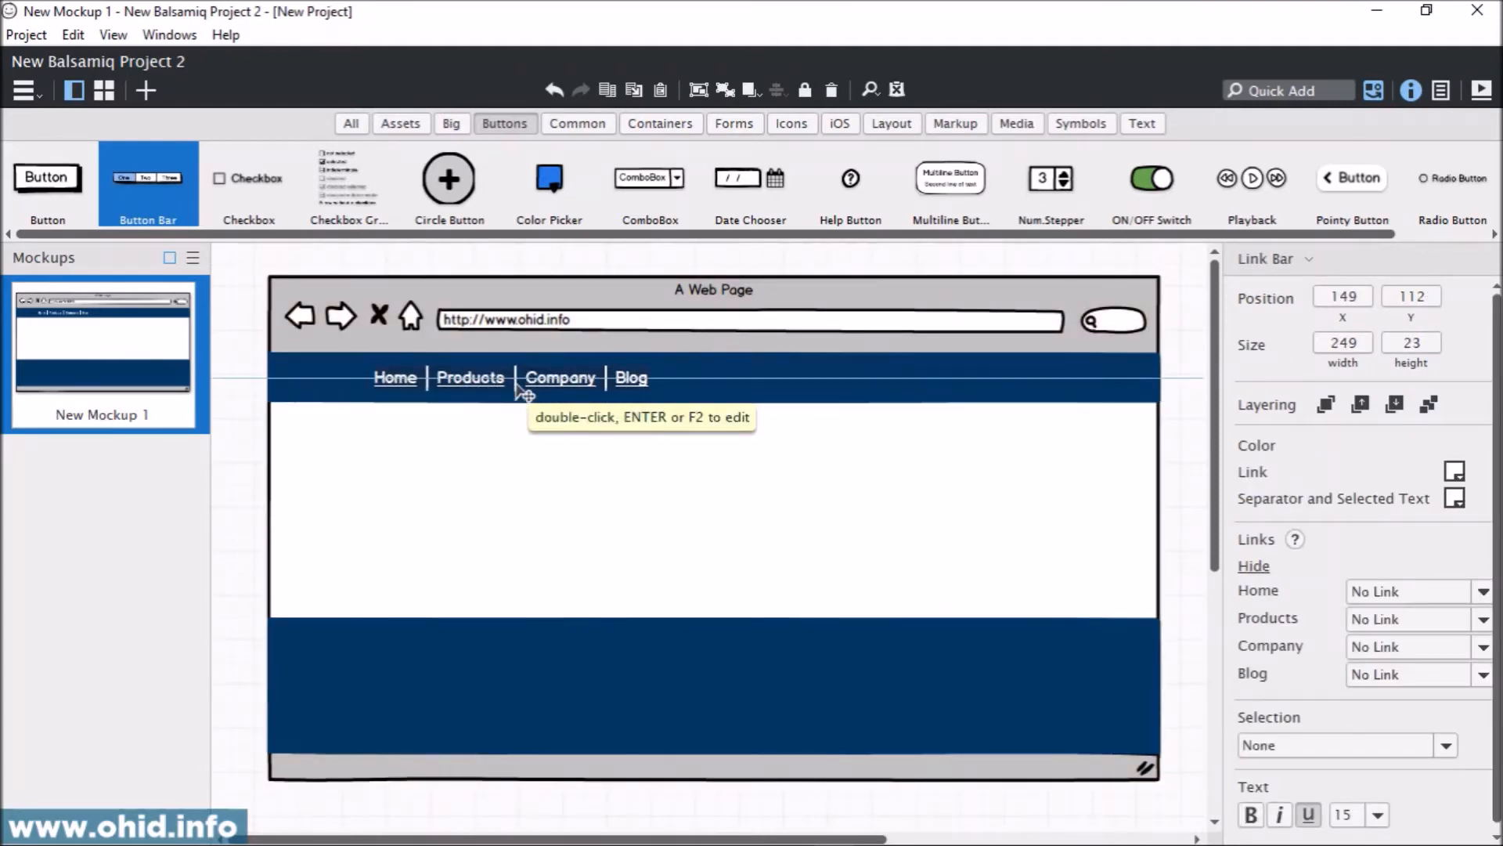
Add a Search Box found by quick search and place it at the far end of the header at X 695, Y 111
left_click(573, 505)
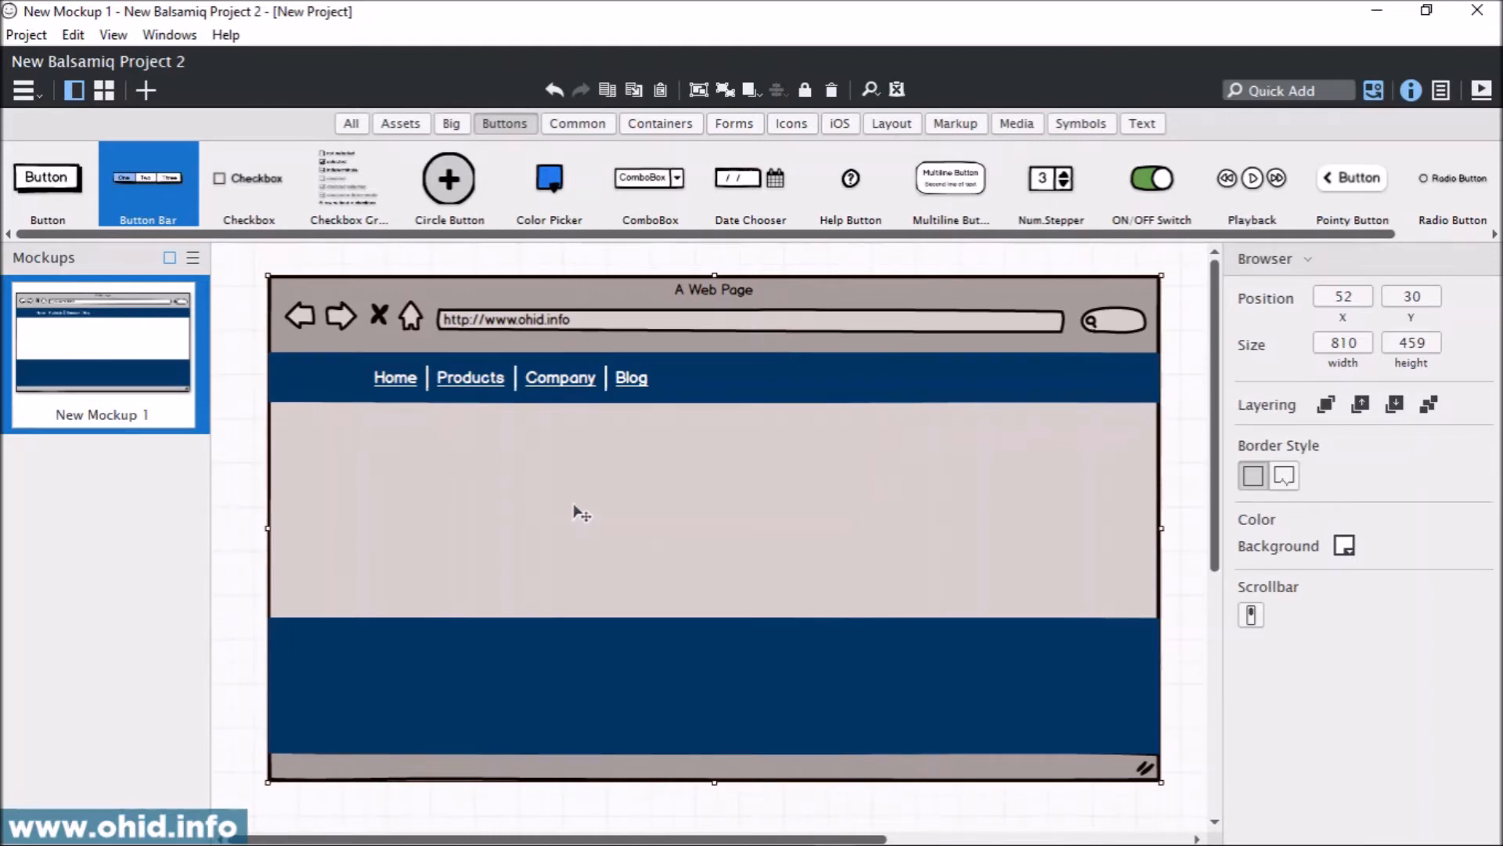
left_click(1283, 92)
type("selarch")
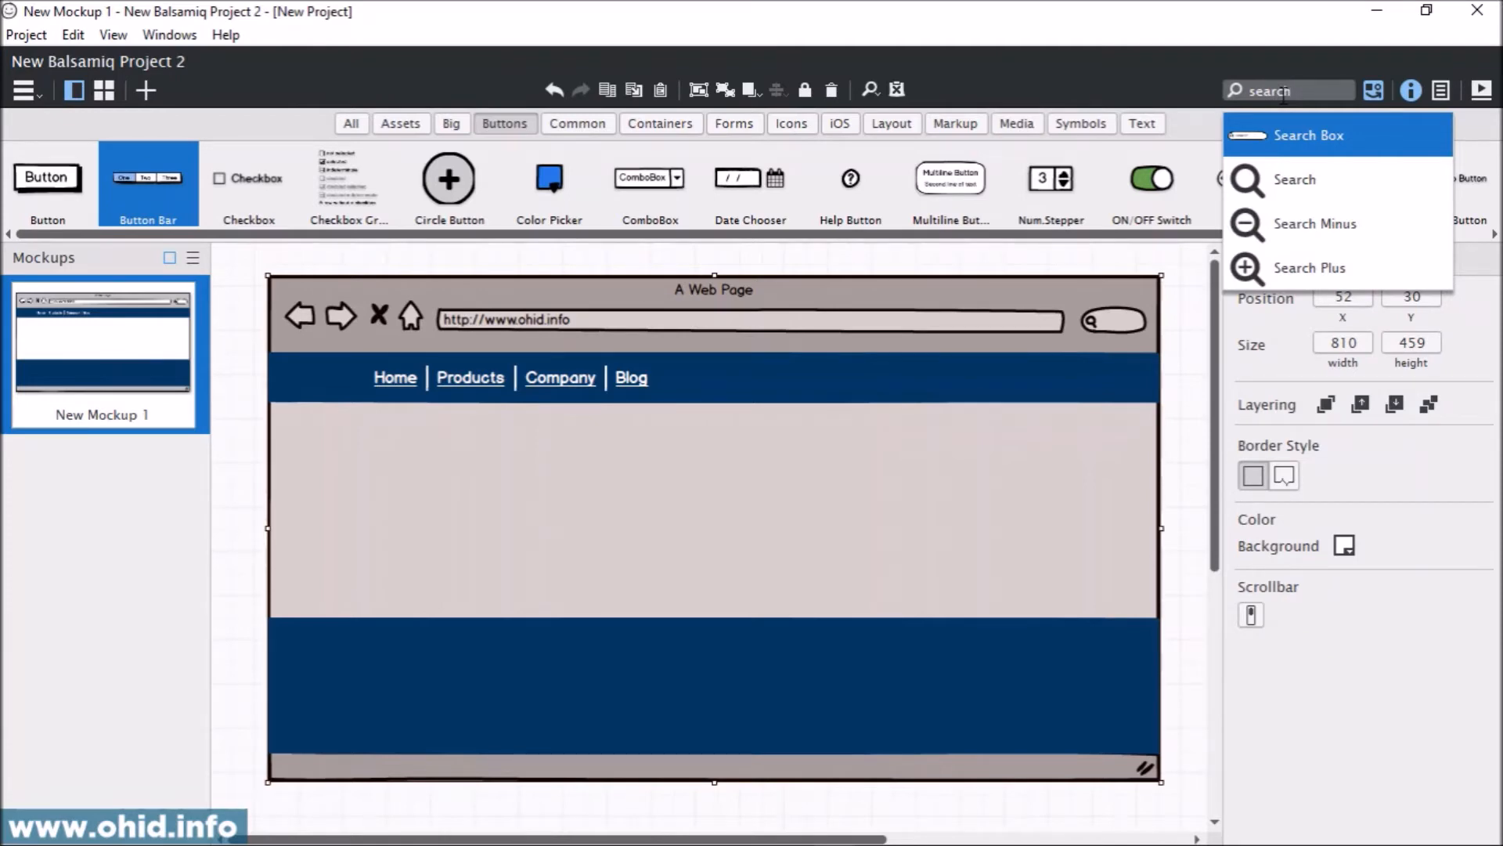
left_click(1309, 135)
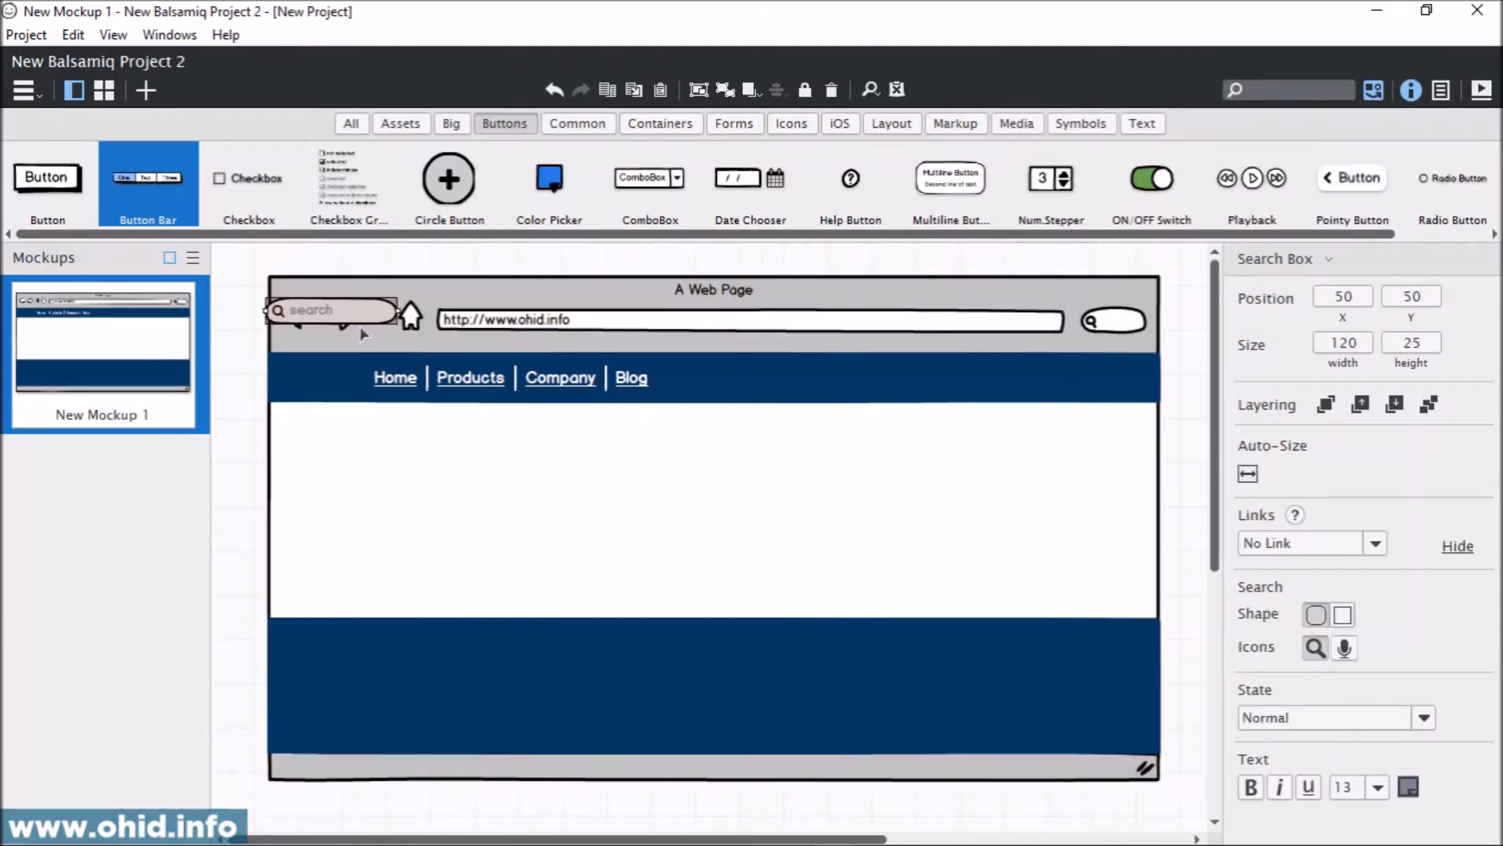
left_click_drag(345, 323, 1051, 385)
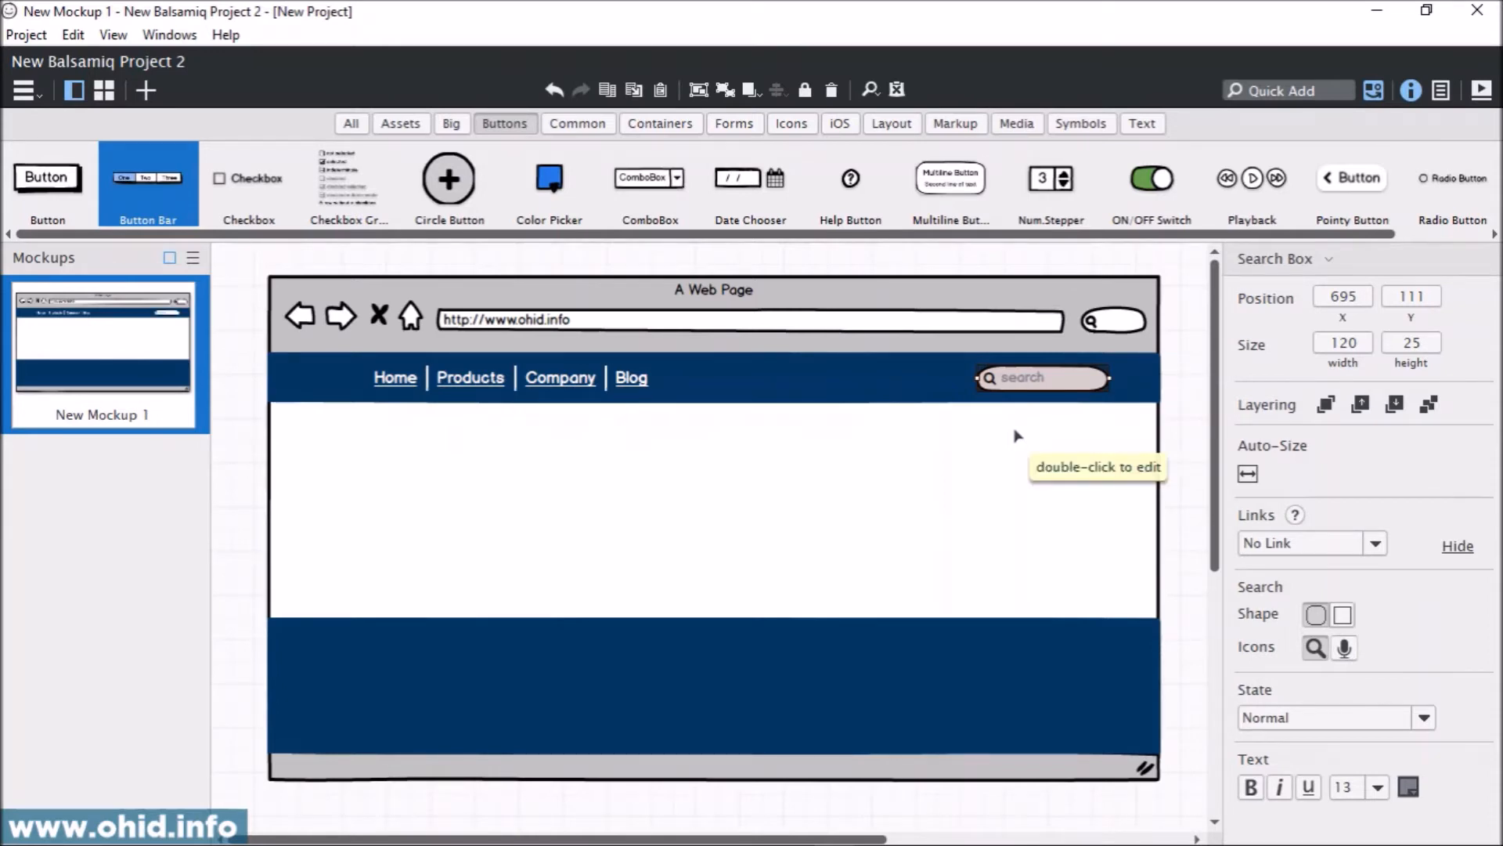
Add the Delicious Logo icon found by quick search and place it in the header before the Home link at X 68, Y 99
left_click(1296, 92)
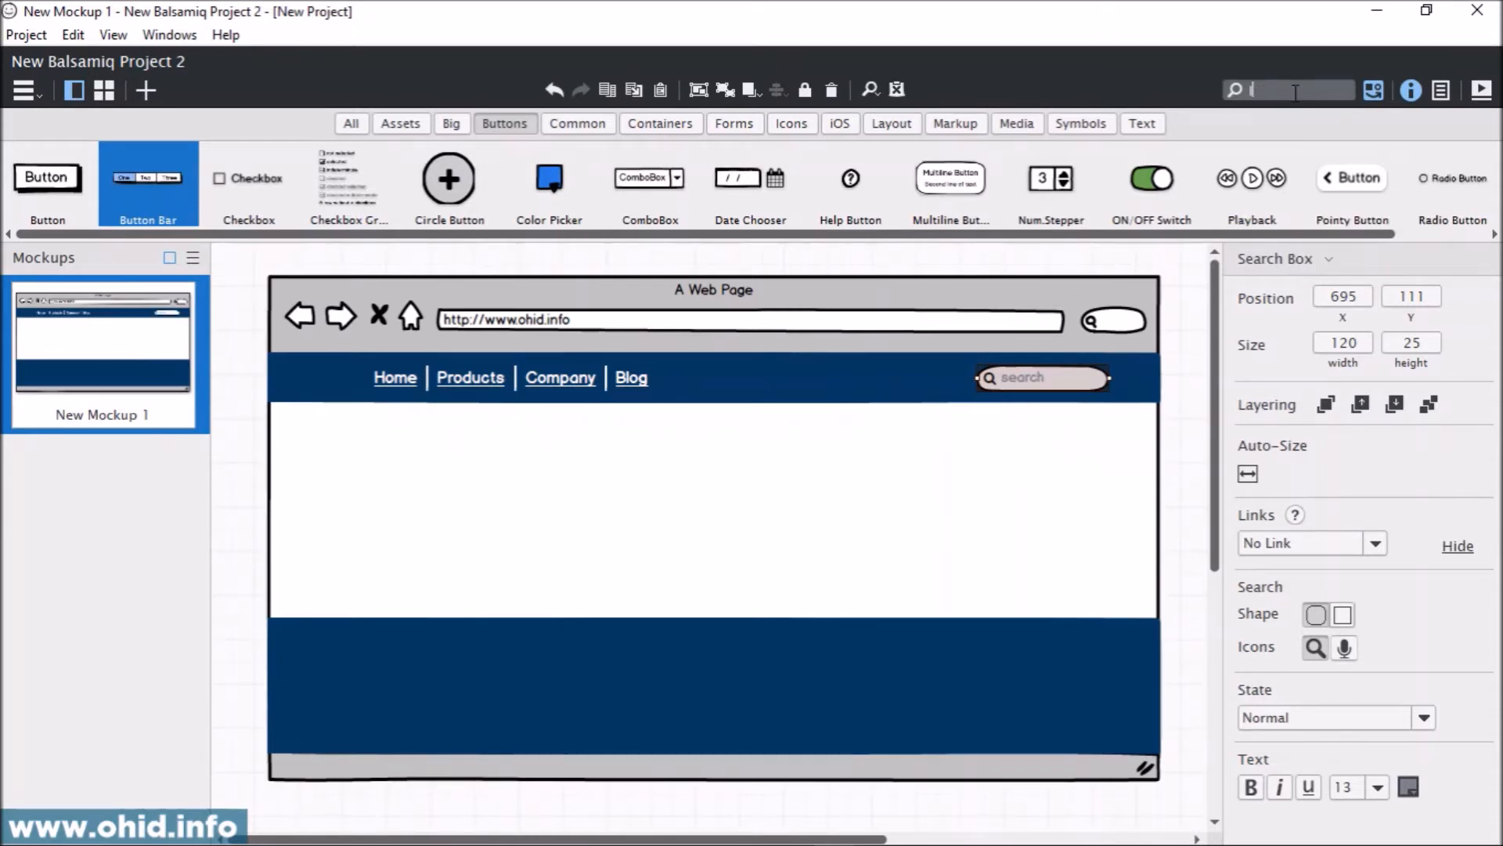
type("logo")
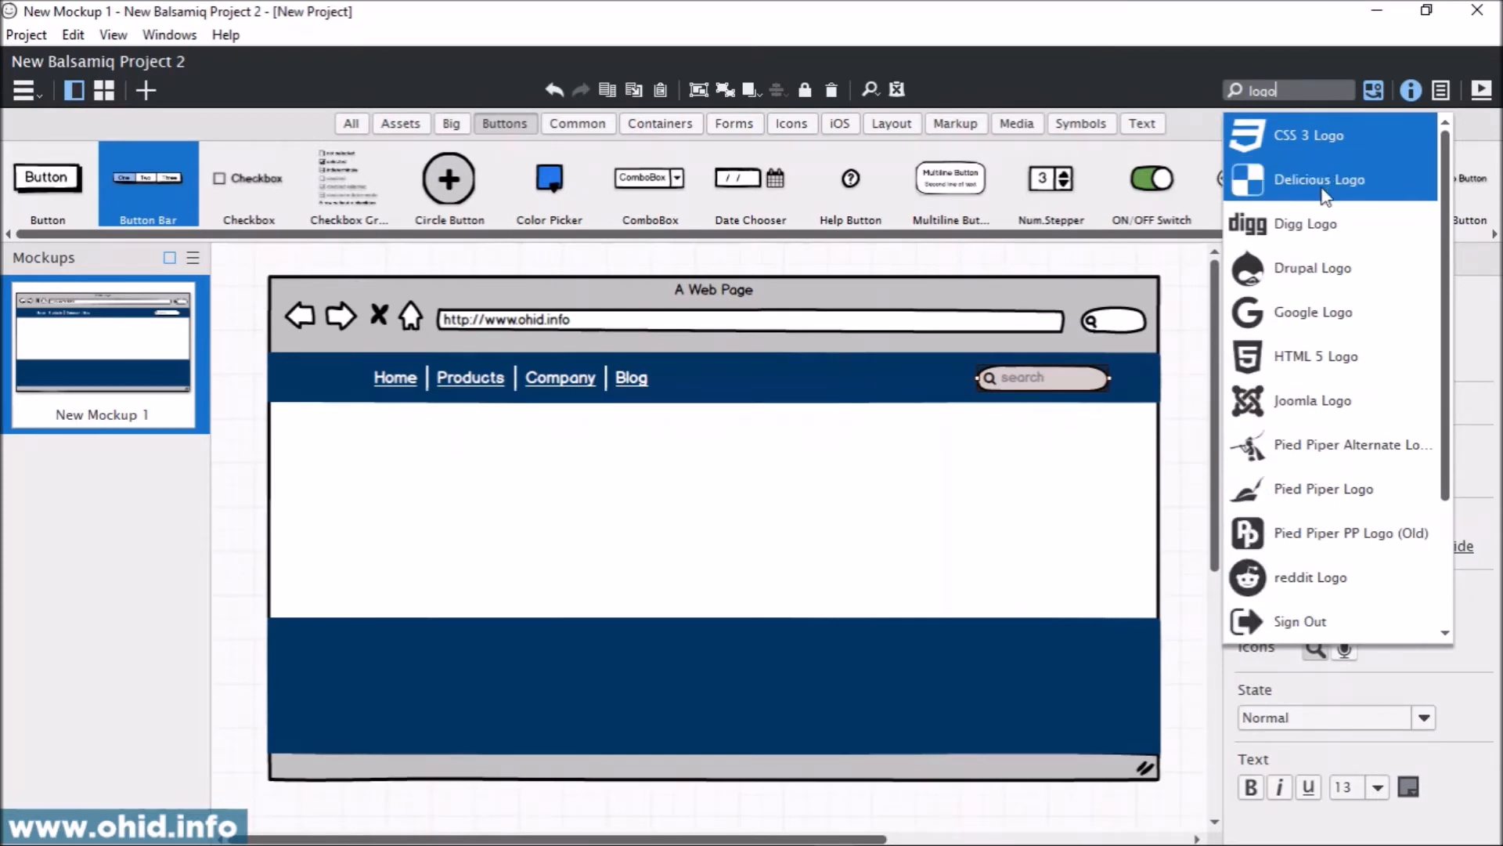
left_click(1344, 196)
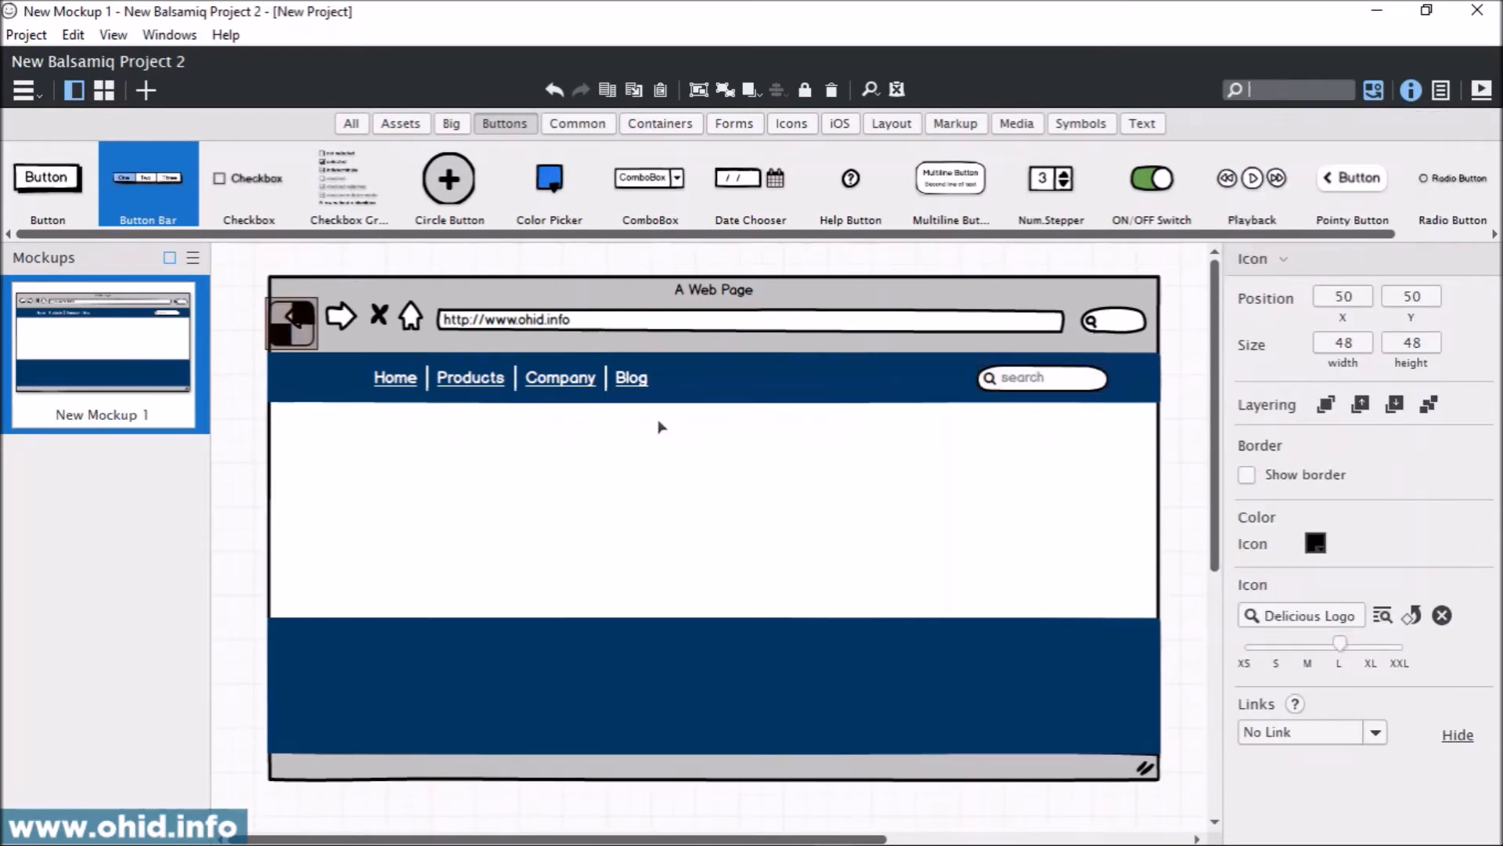
left_click_drag(296, 324, 314, 378)
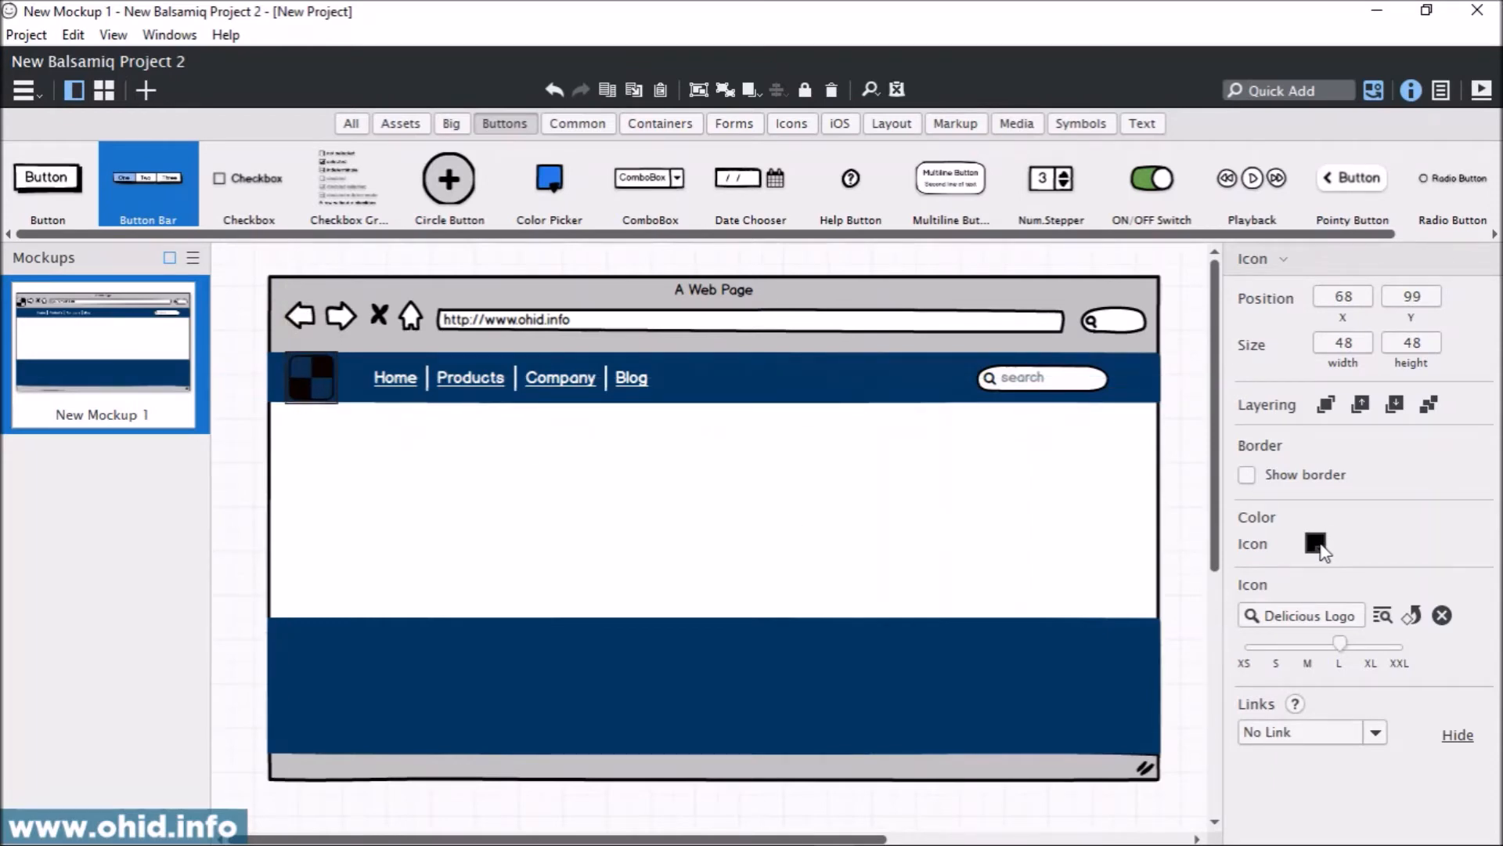
Set the header logo icon's colour to white and its size to M, and reposition it at X 75, Y 107
left_click(1317, 543)
left_click(1467, 600)
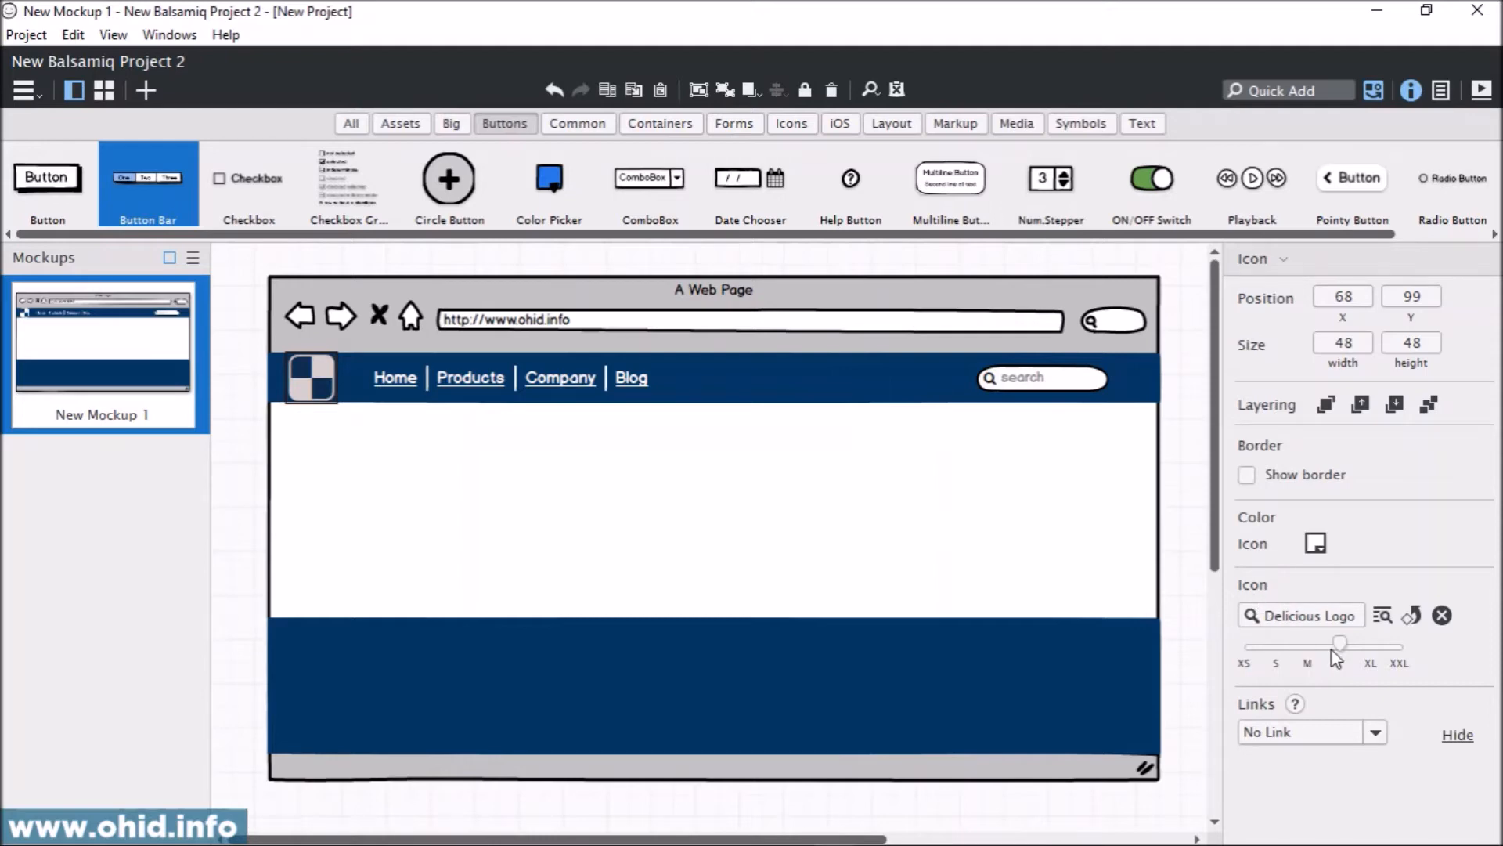
left_click(1295, 646)
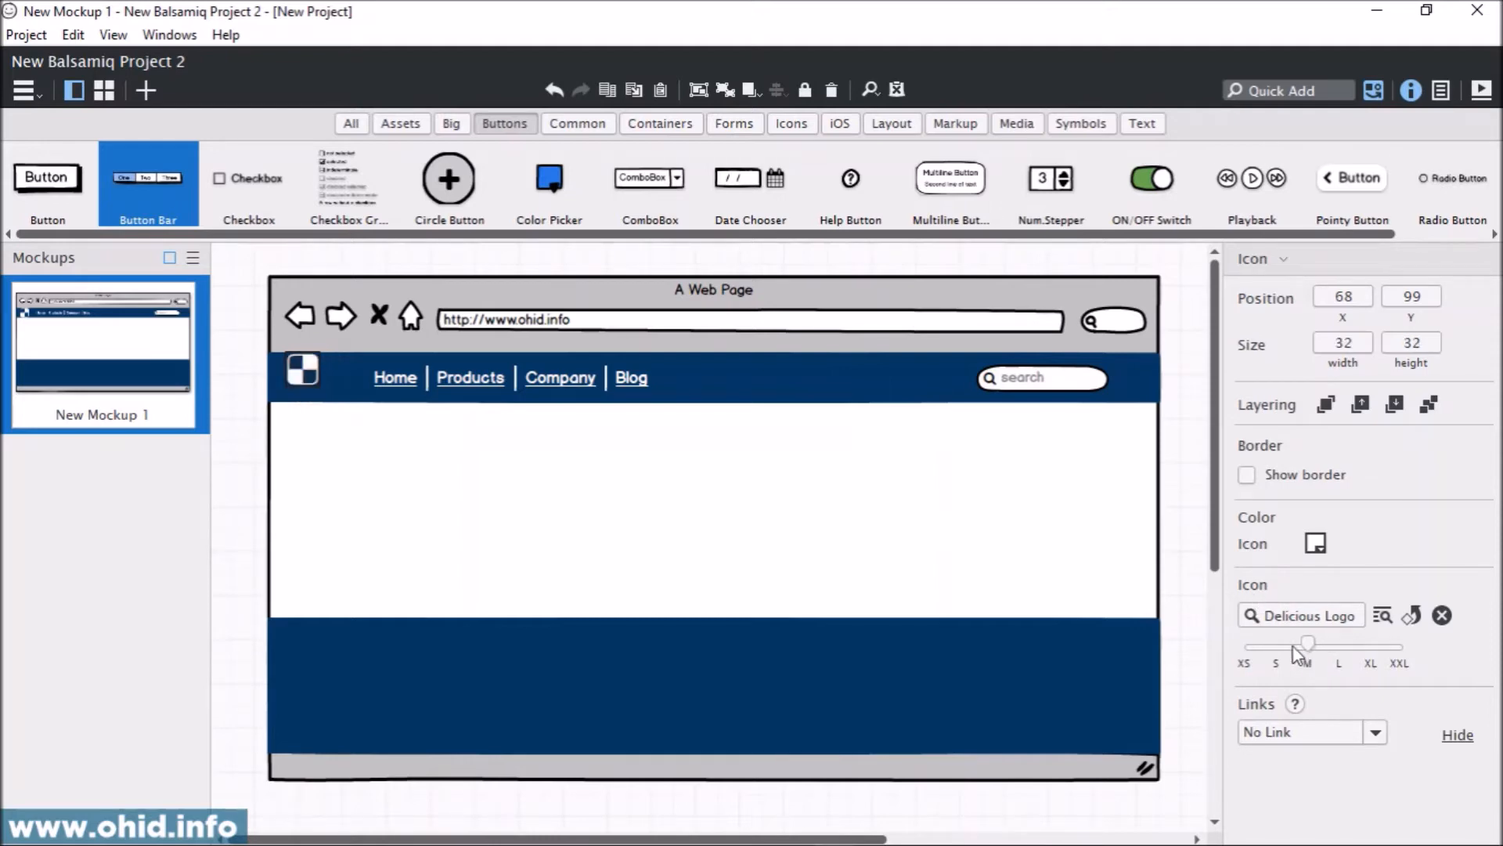
left_click_drag(304, 348, 313, 357)
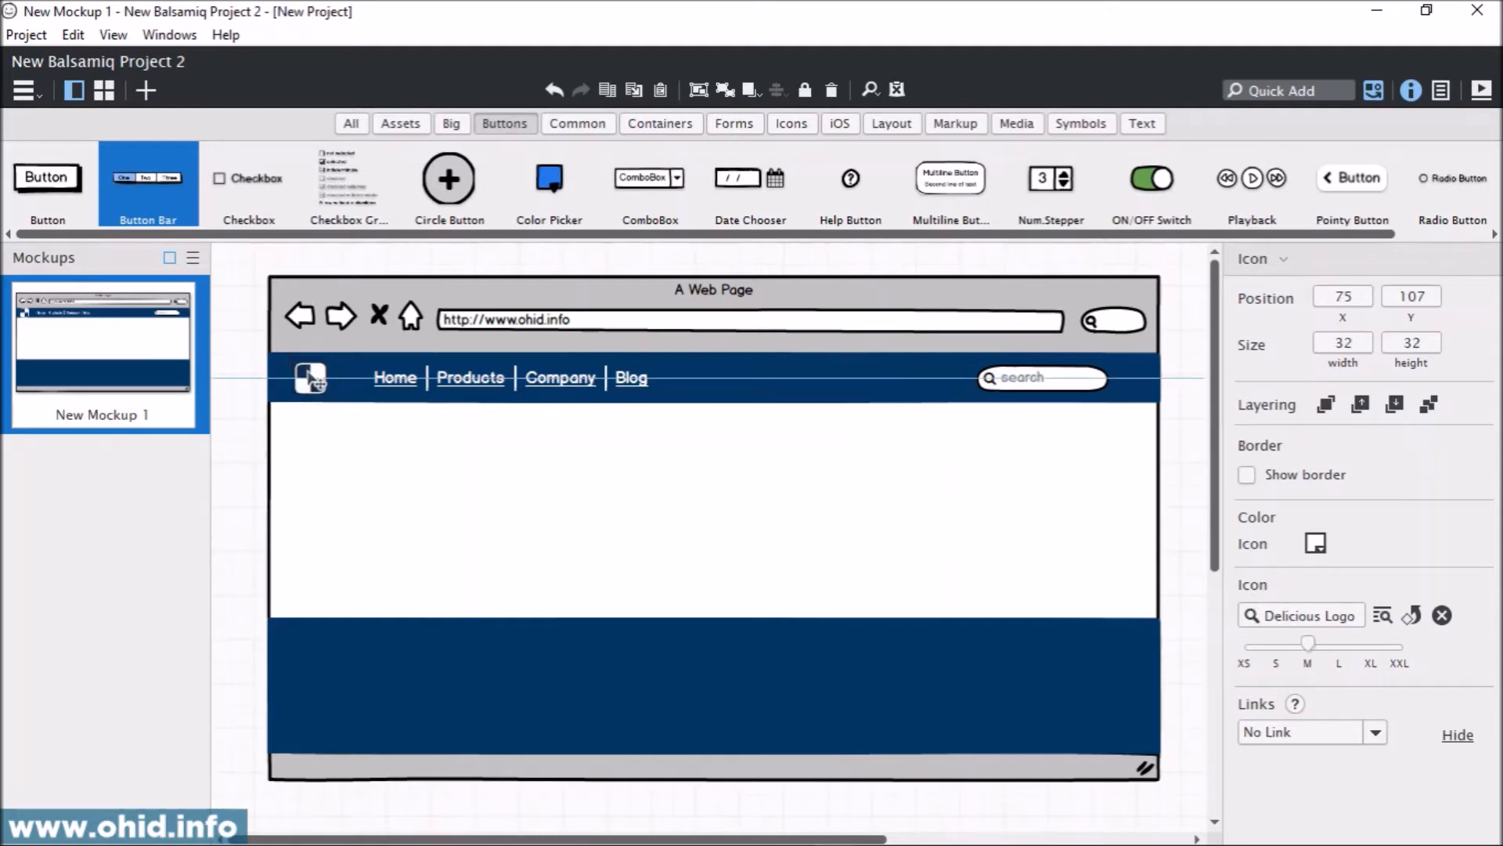
Shift the header's link bar slightly closer to the logo icon and clear the selection
left_click(453, 423)
left_click(474, 383)
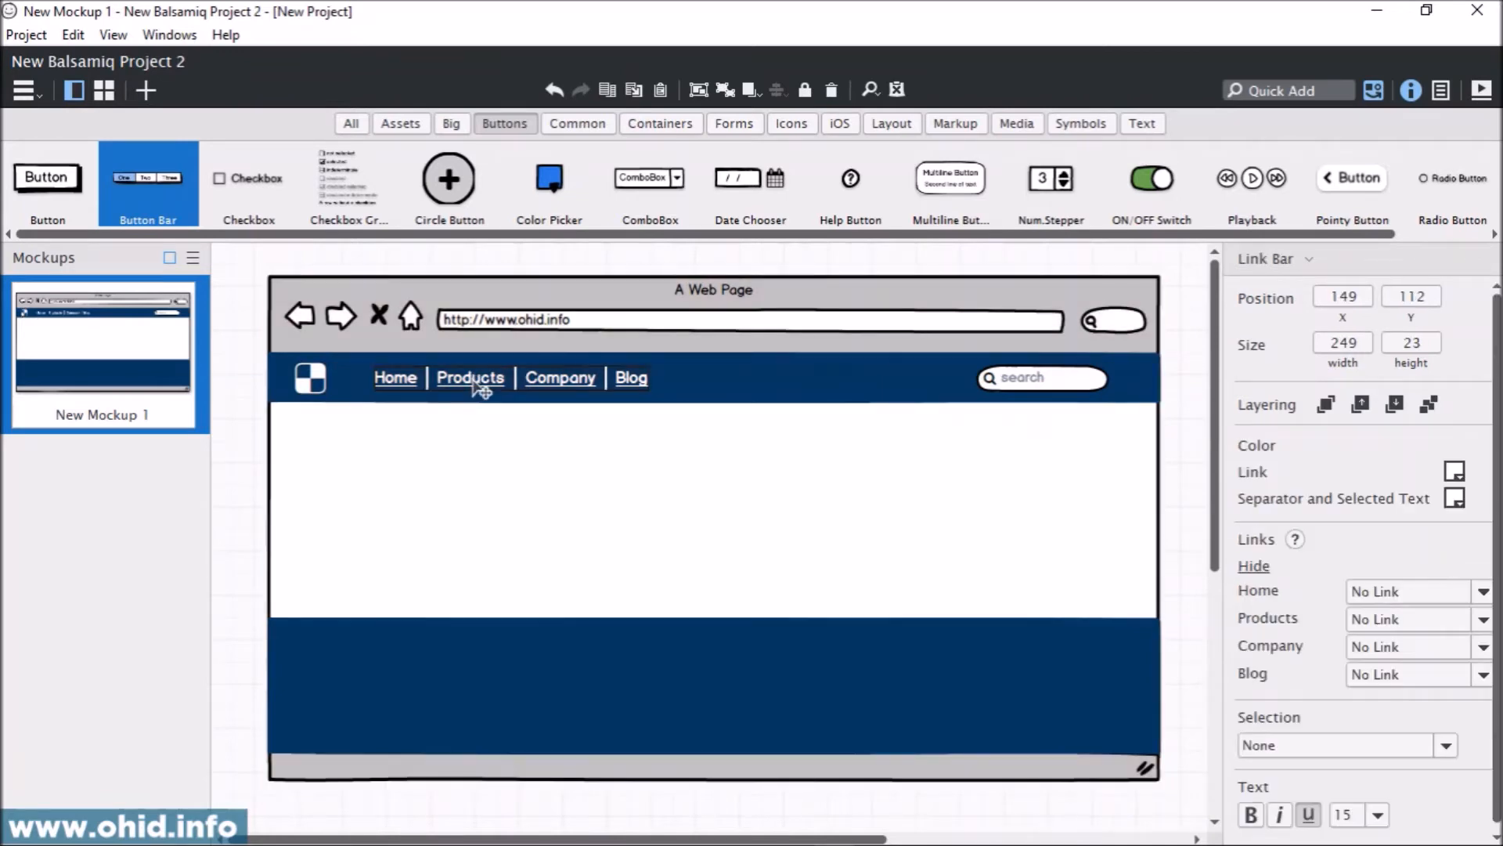
left_click_drag(474, 383, 462, 384)
left_click(503, 469)
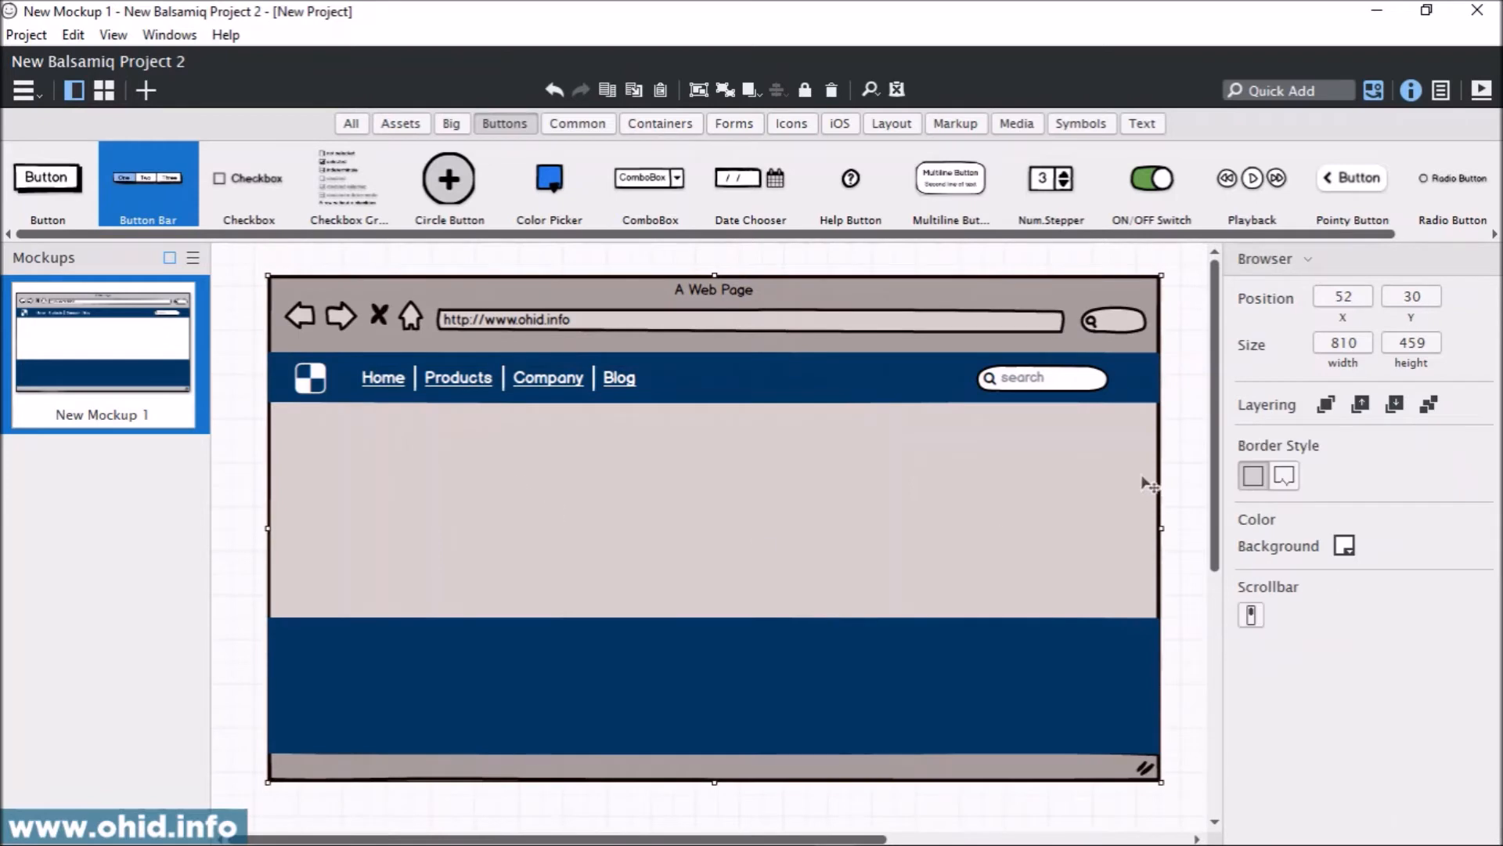
left_click(1174, 450)
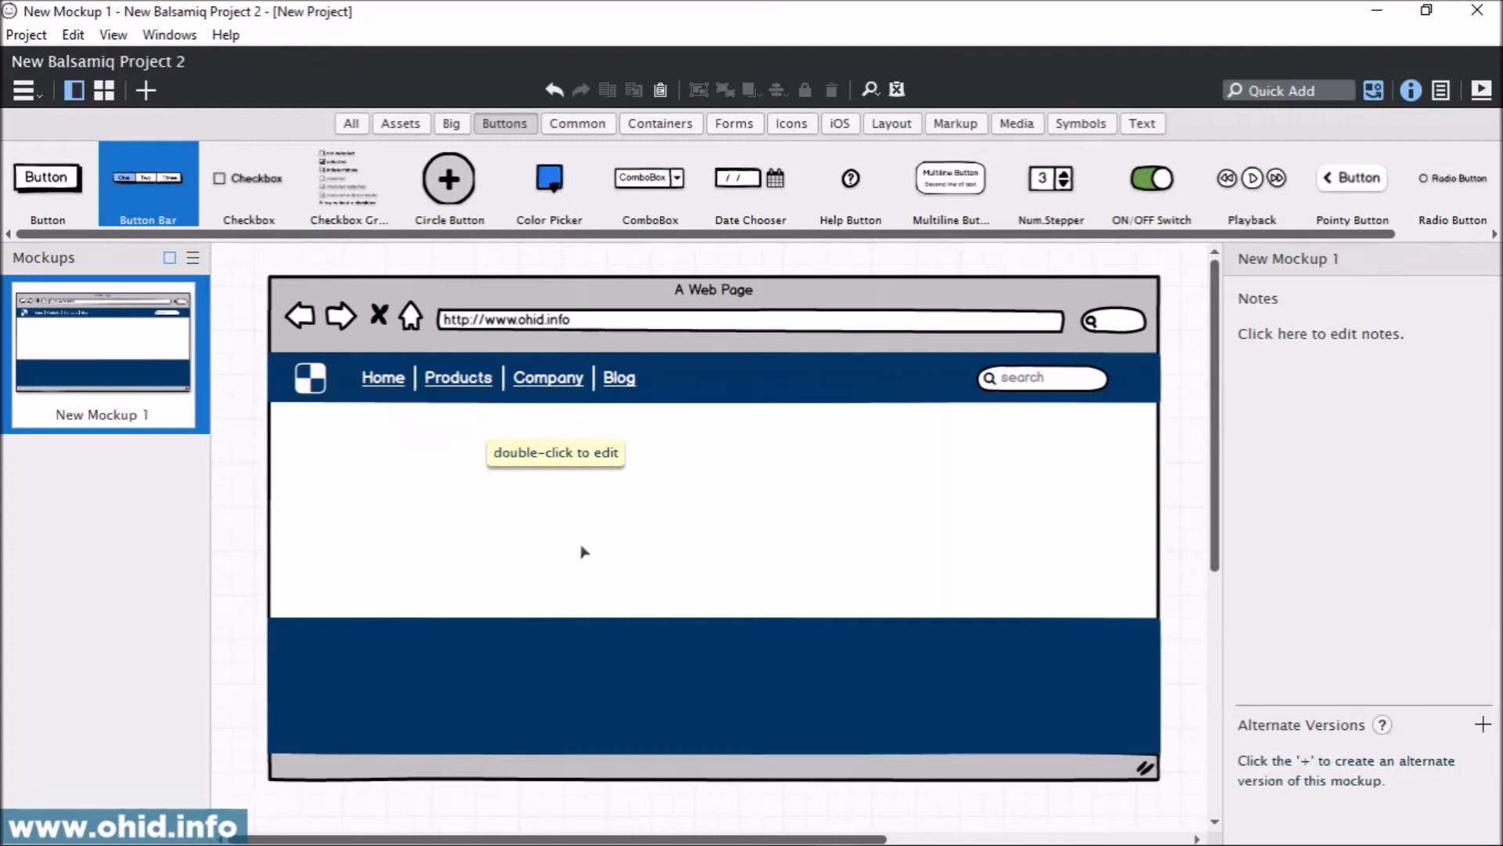
Check the footer's column headings and links on ohid.info in Chrome, and return to the Balsamiq mockup
left_click(586, 665)
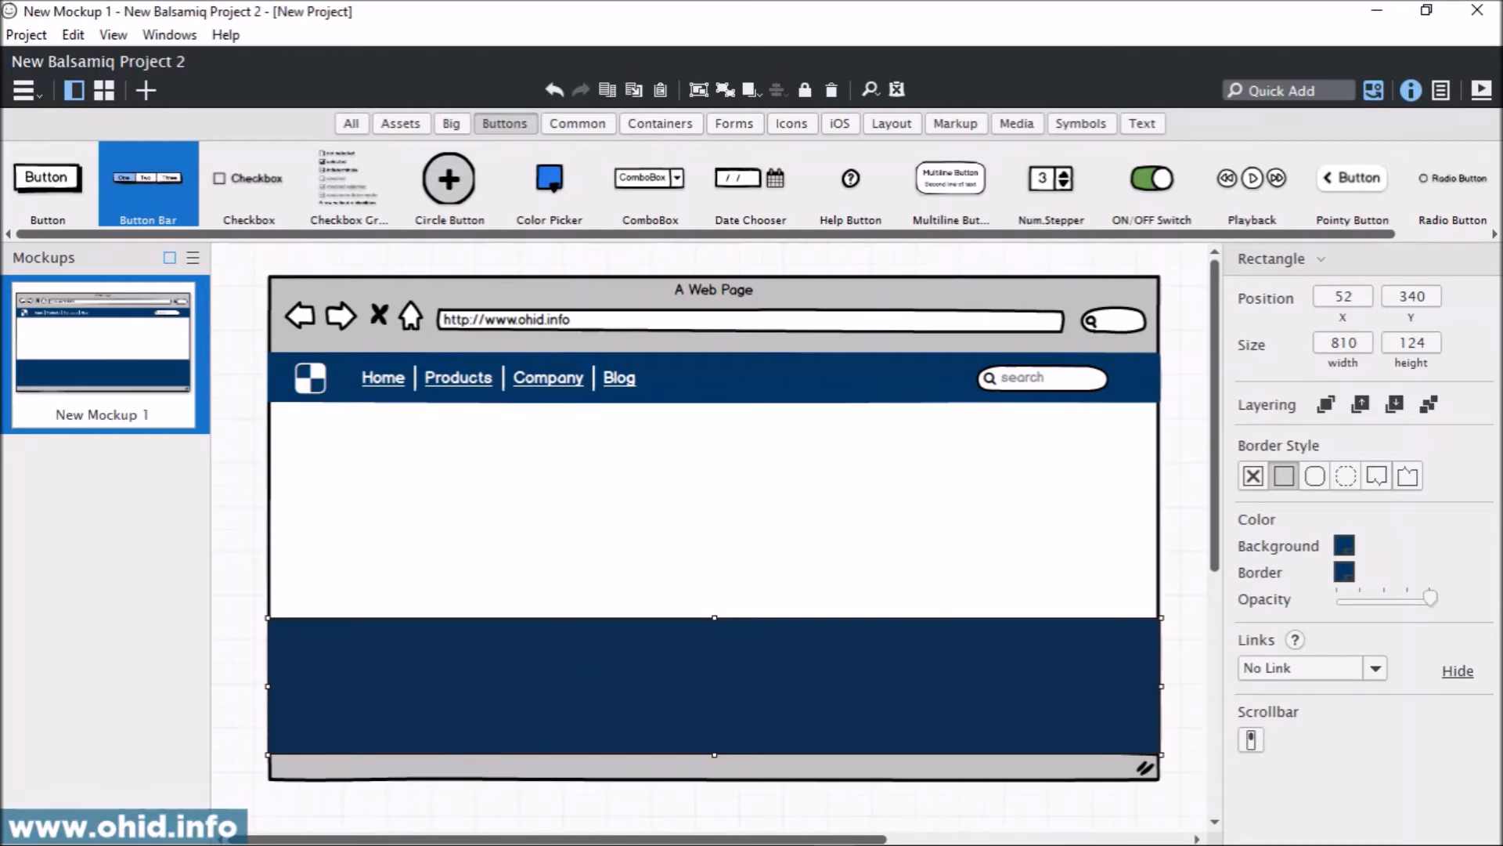
key("alt+Tab")
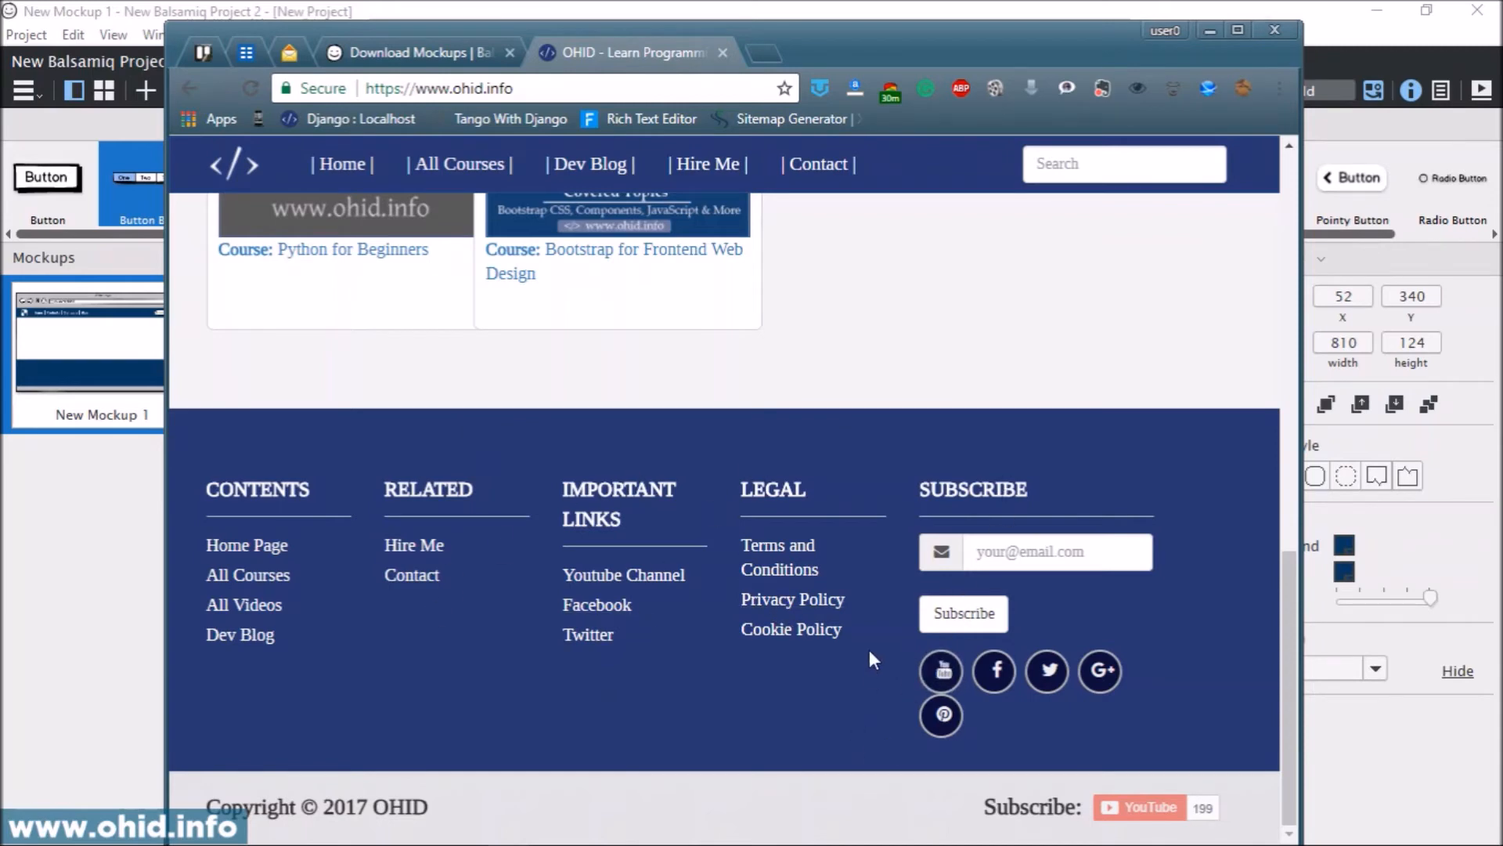
key("alt+Tab")
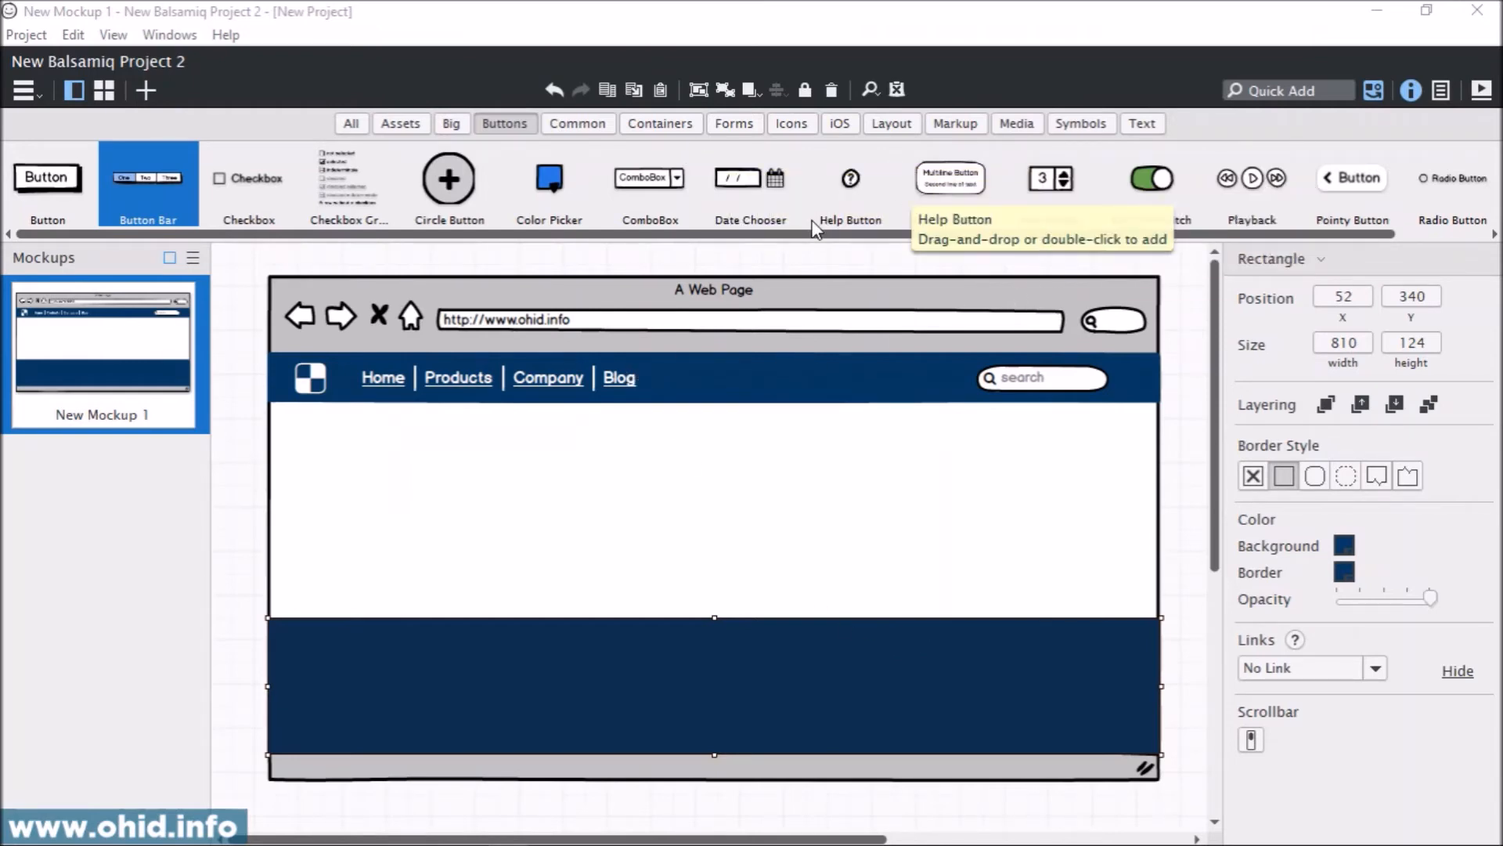
Place a Label from the Text category in the footer with the text CONTENTS, at X 122, Y 366
left_click(1294, 93)
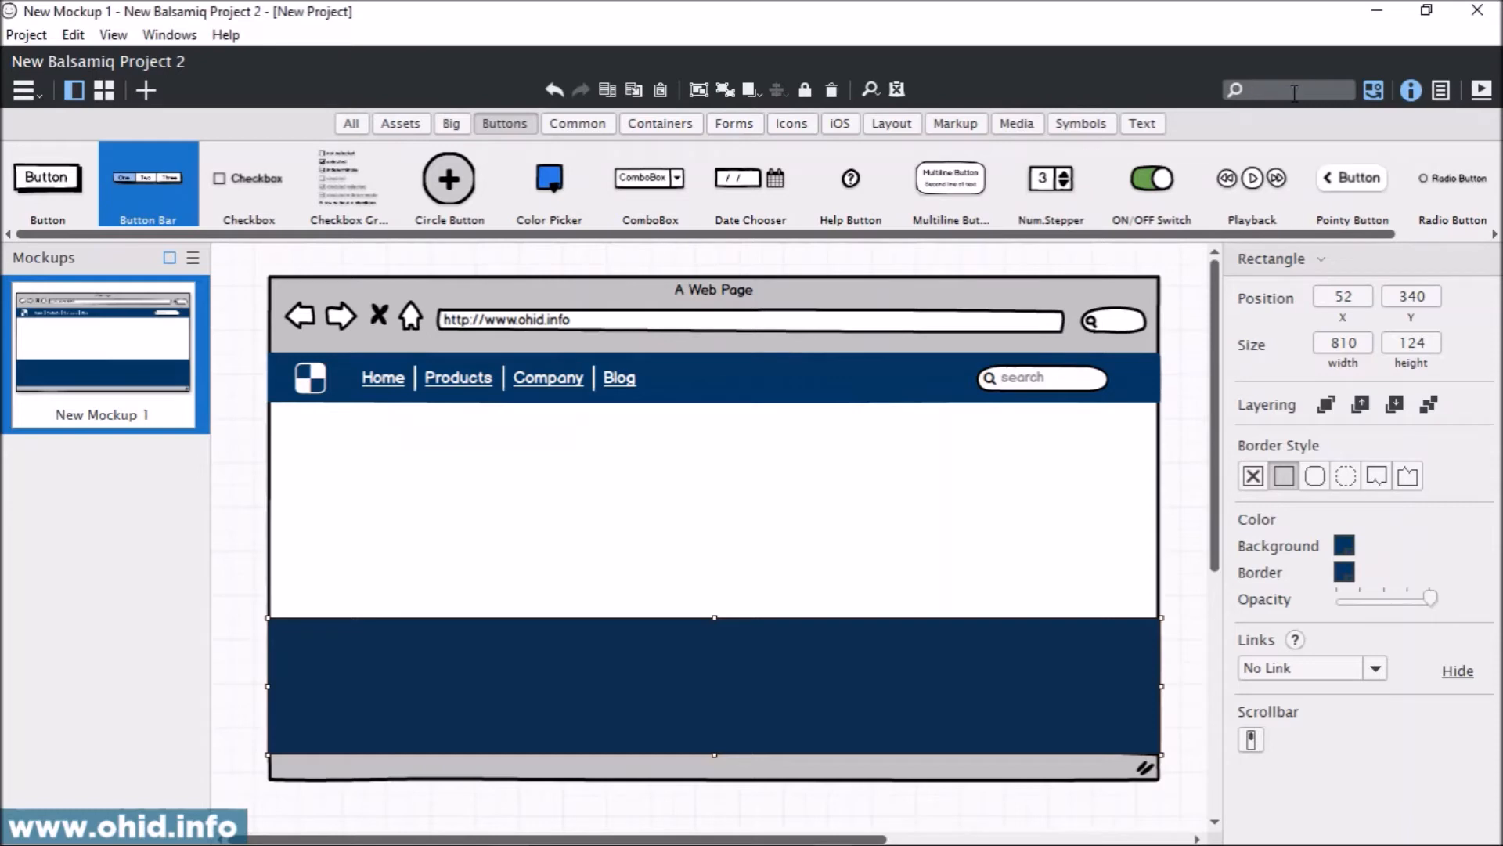
left_click(391, 127)
left_click(354, 126)
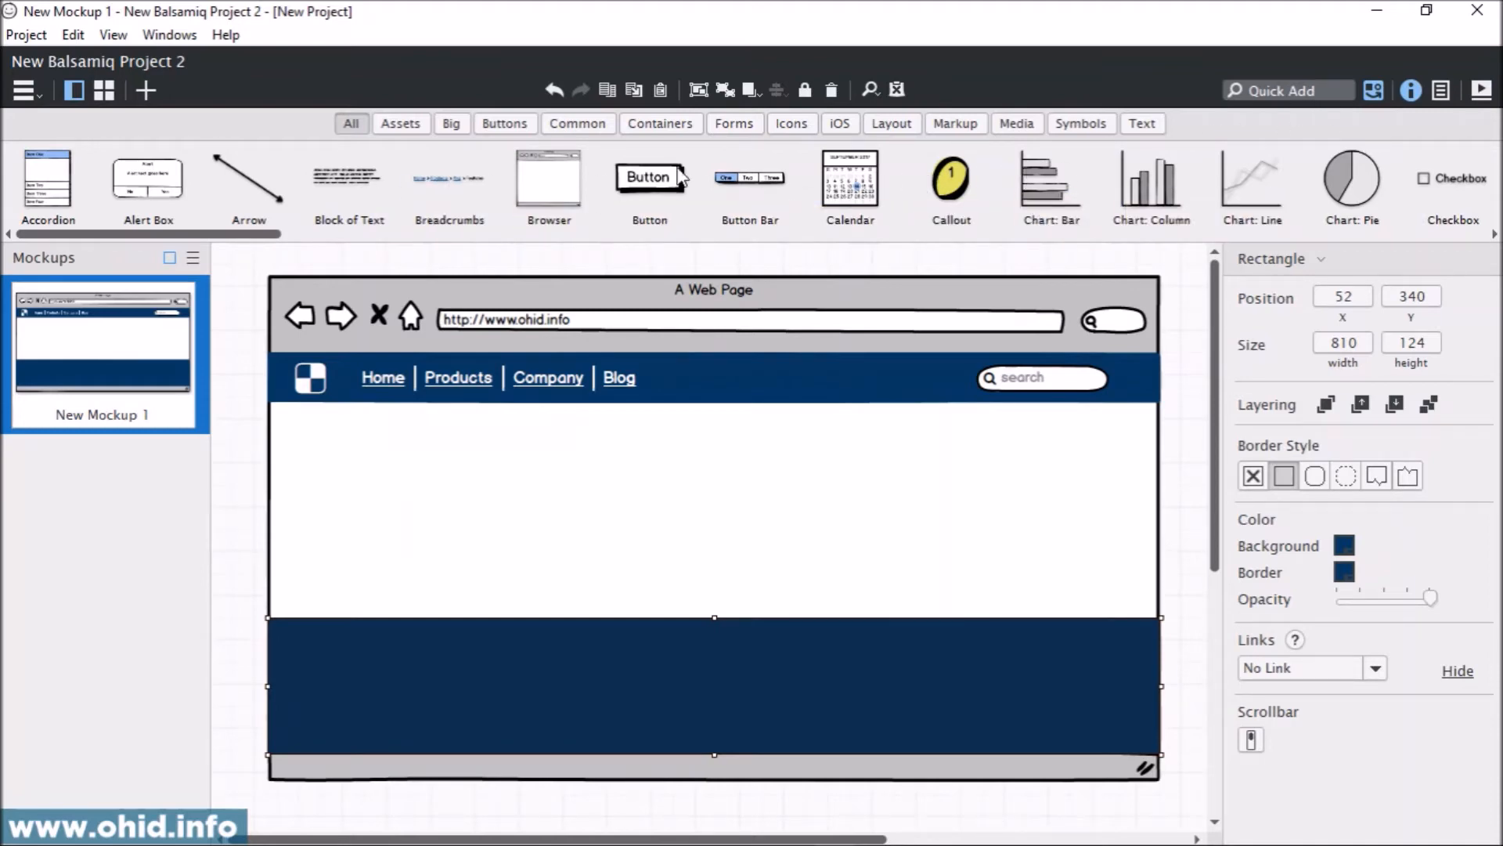
left_click(1143, 127)
left_click_drag(564, 195, 356, 664)
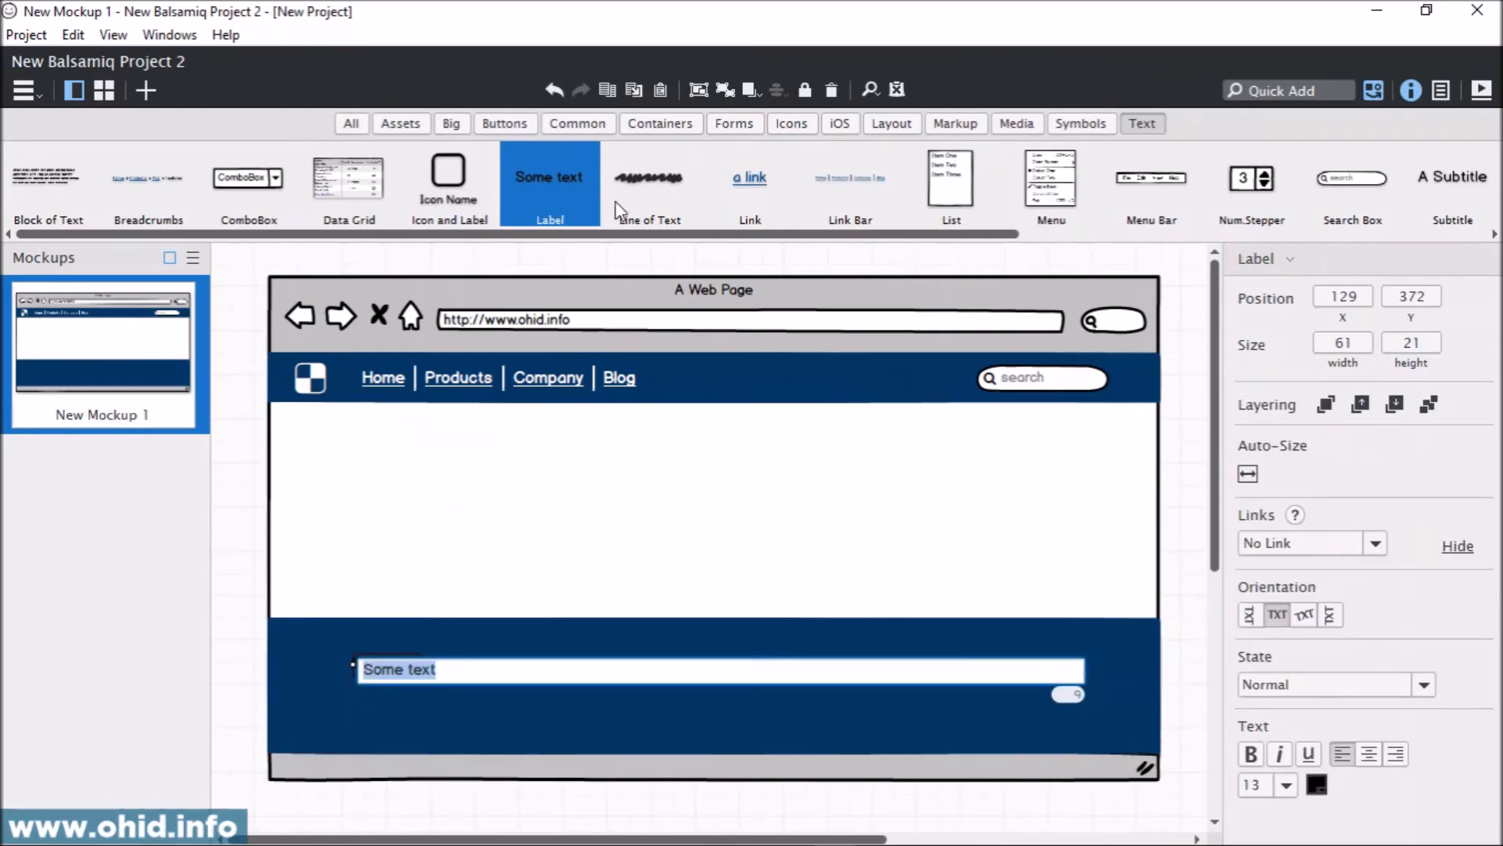
type("CONTENTS")
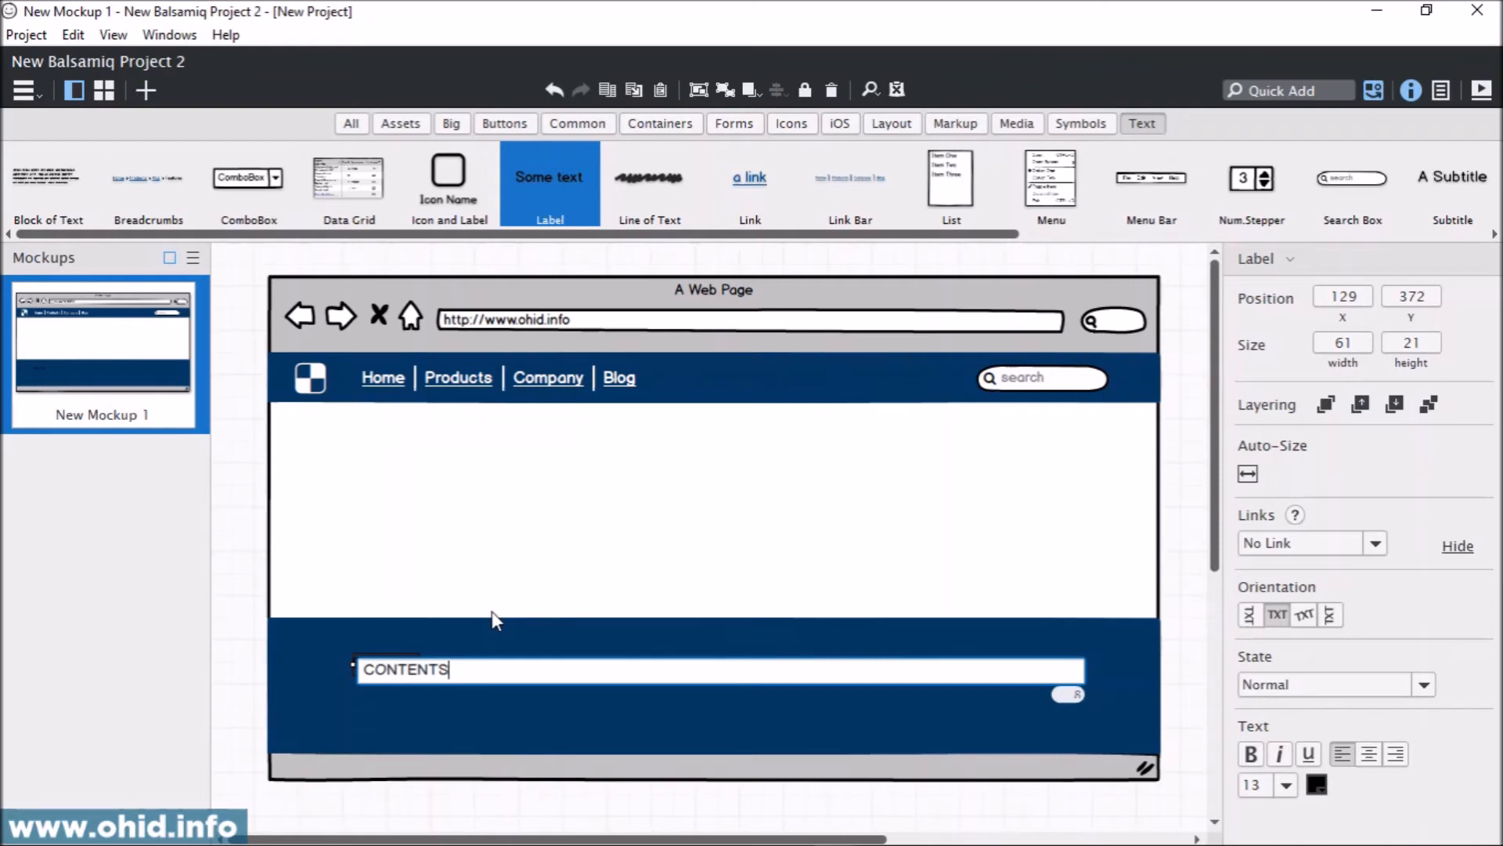
key("Return")
left_click(494, 551)
left_click_drag(415, 672, 404, 672)
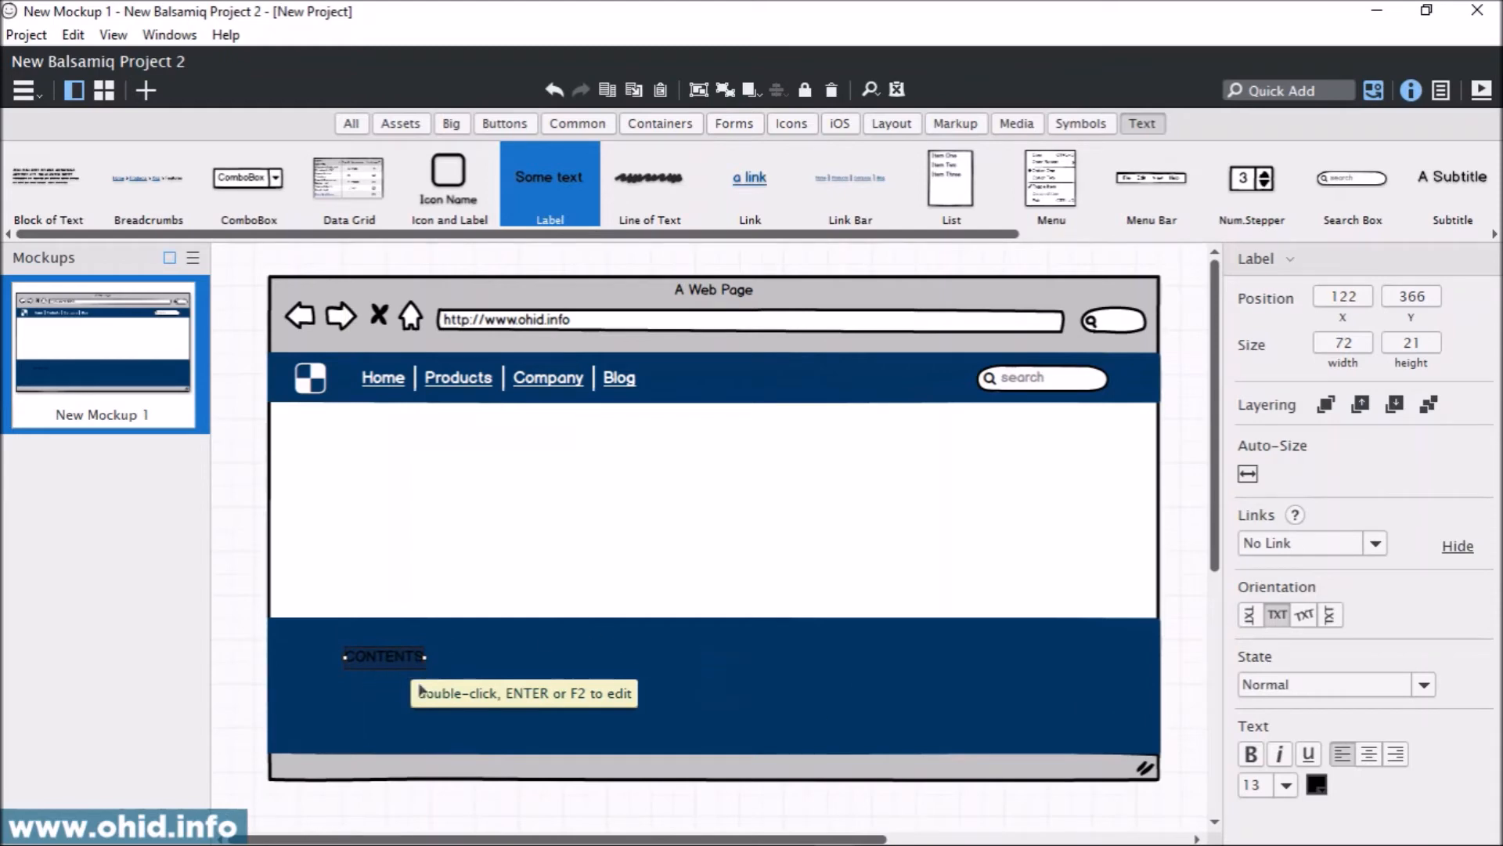
Format the CONTENTS label as white, size 15 and underlined, and move it to X 107, Y 356
left_click(1322, 786)
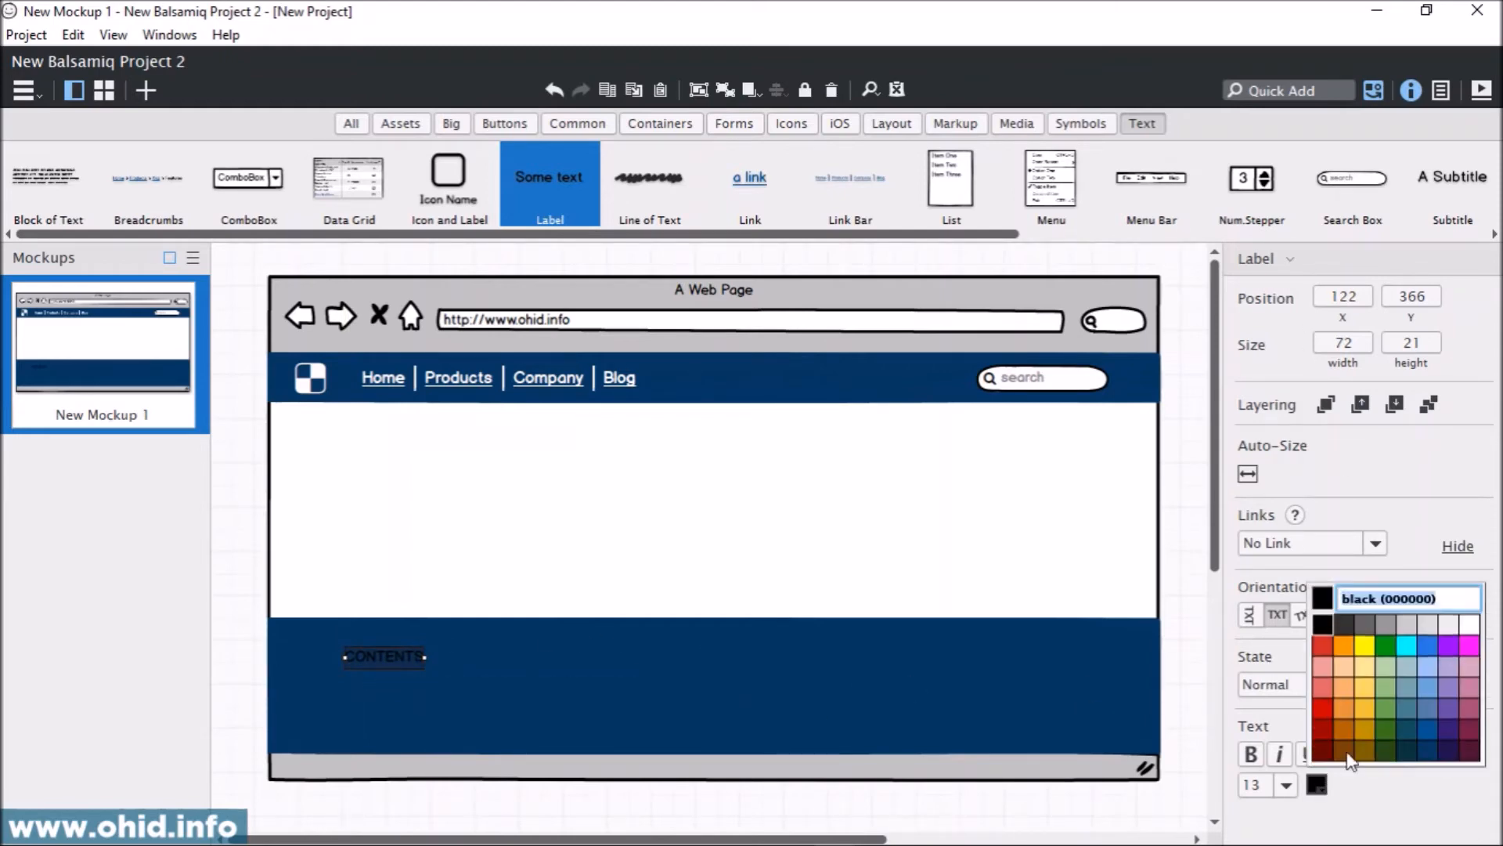
left_click(1470, 624)
left_click(1286, 785)
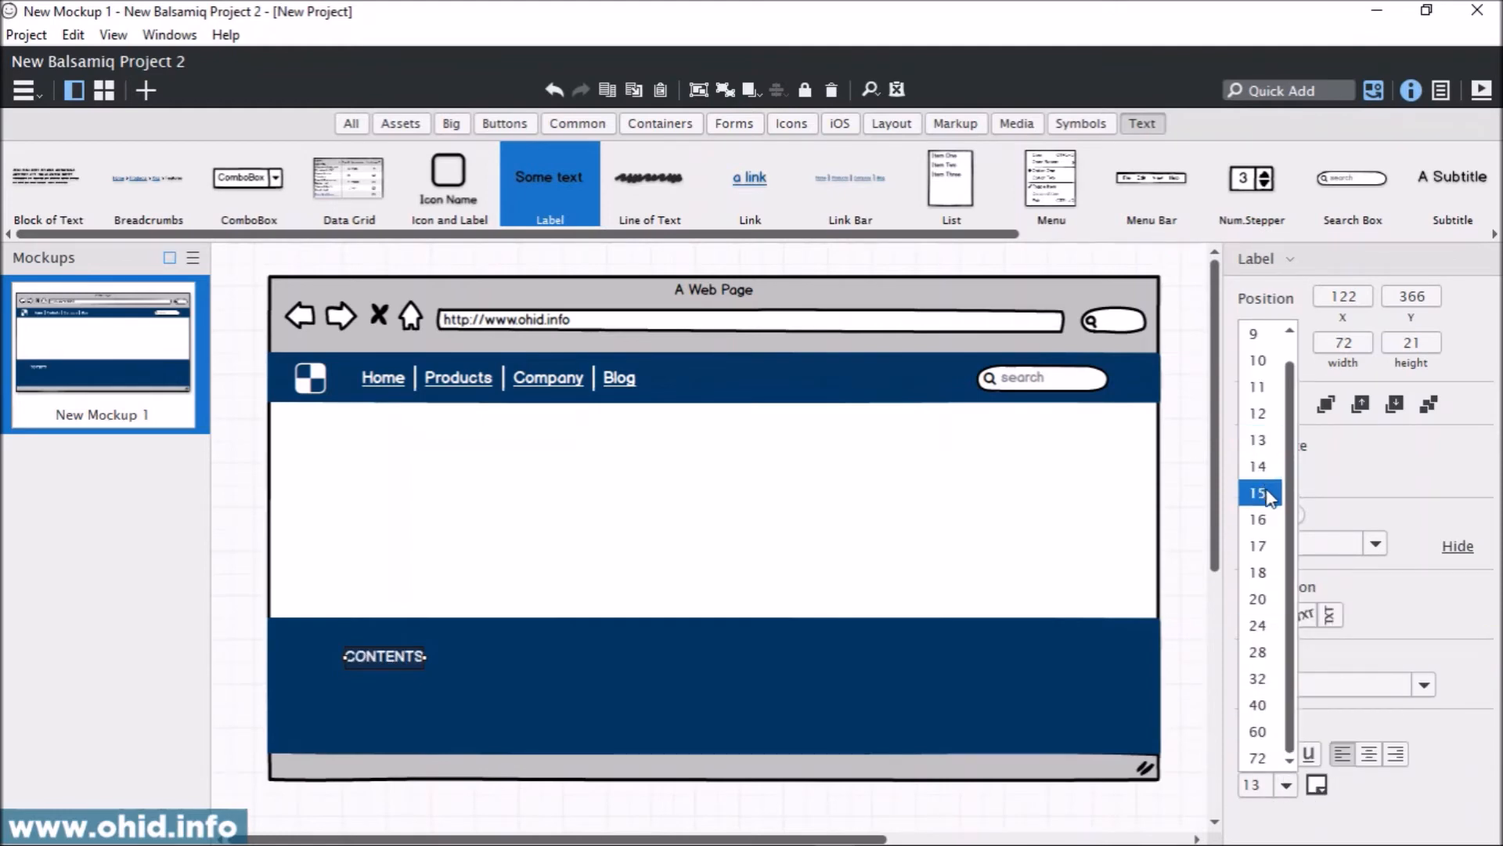
left_click(1258, 490)
left_click_drag(411, 667, 394, 656)
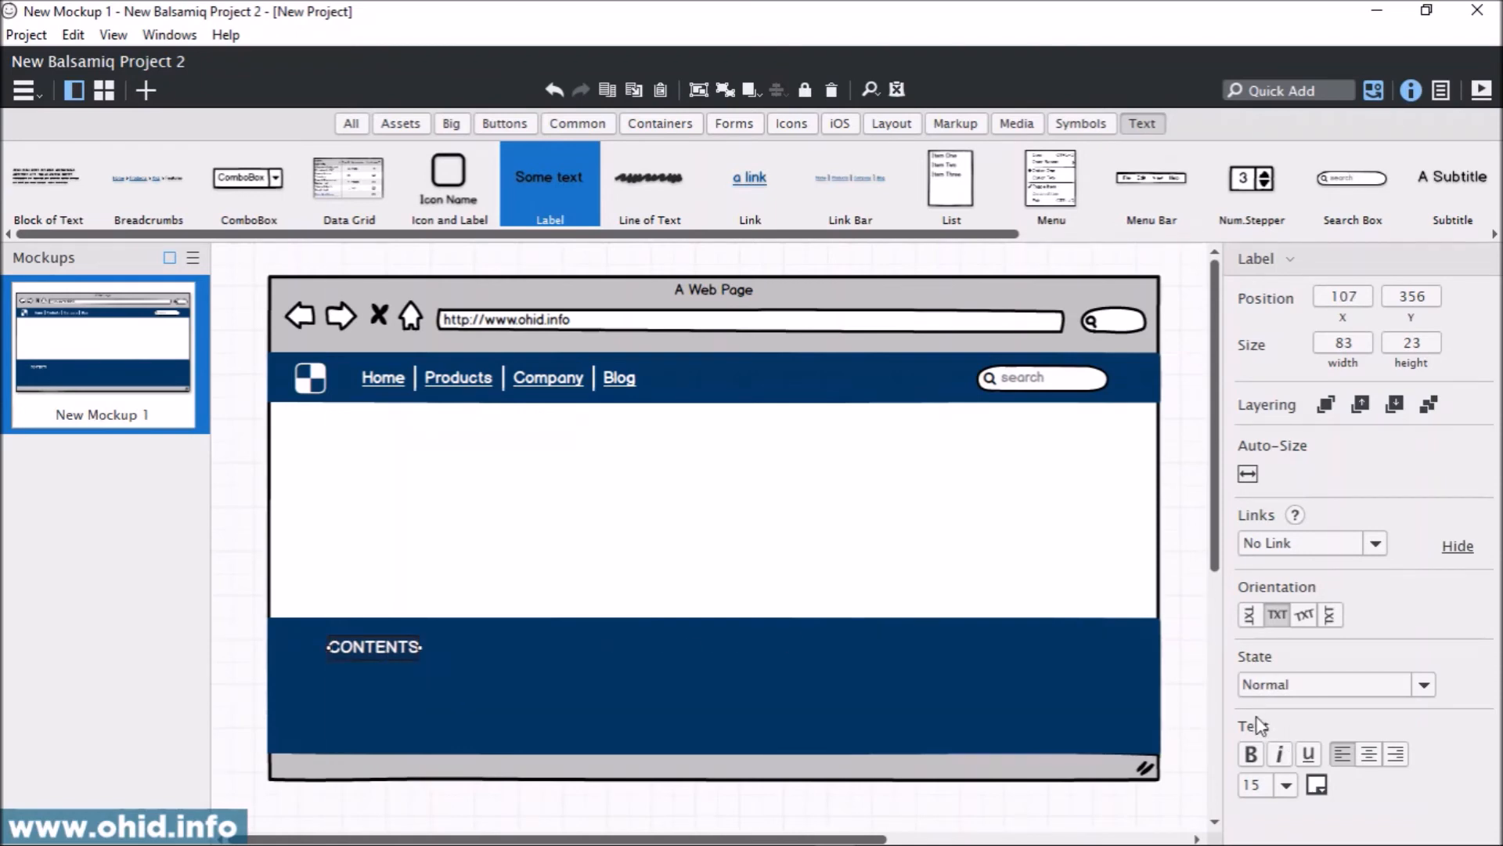
left_click(1308, 754)
left_click(447, 604)
Duplicate the CONTENTS label three times and line up the copies in the footer at X 228, 353 and 468, Y 356
left_click(396, 653)
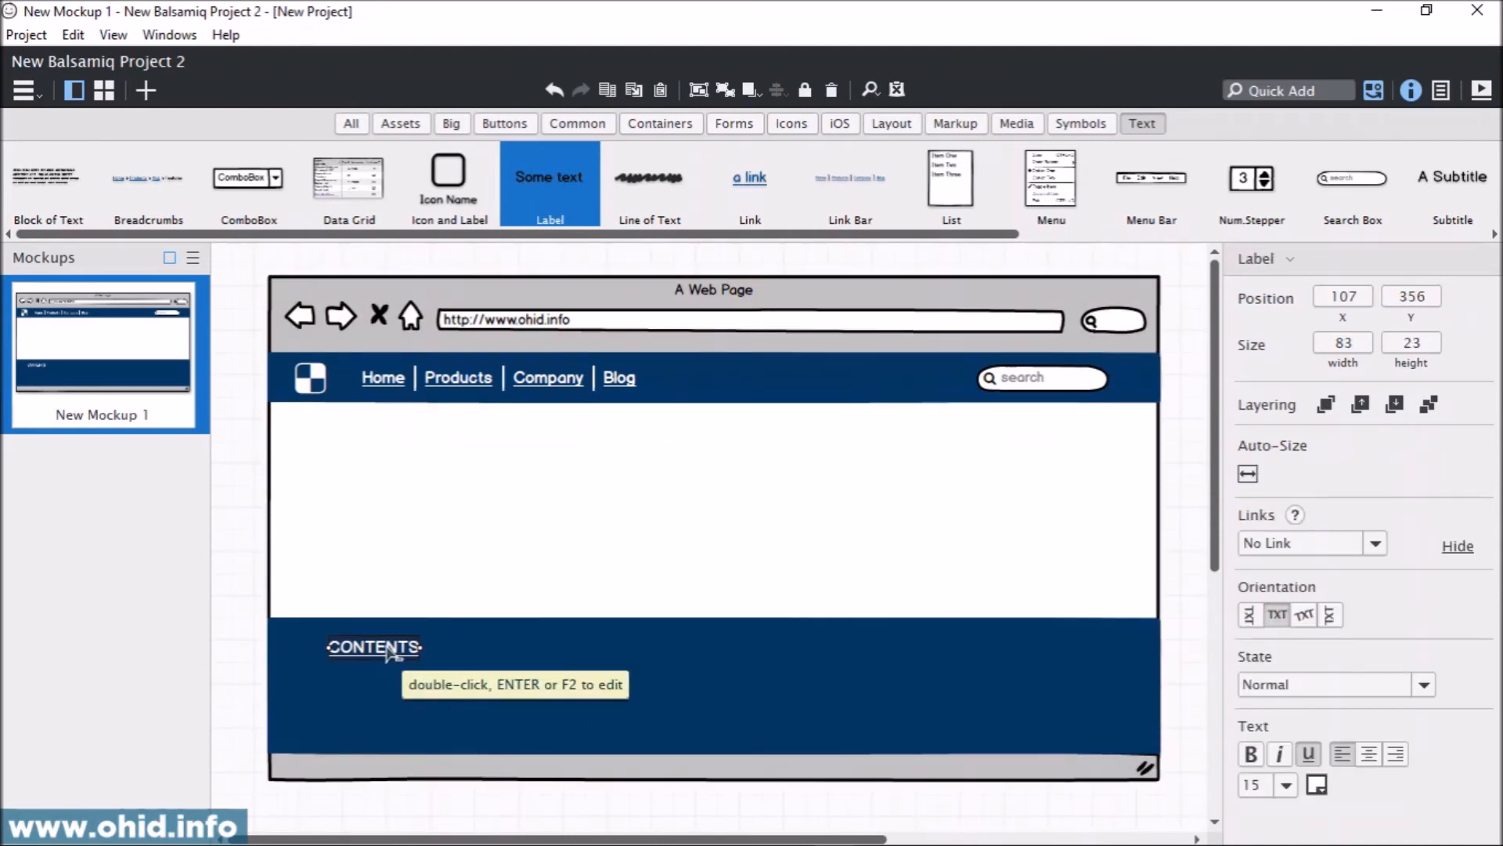
key("ctrl+d")
left_click_drag(402, 664, 510, 660)
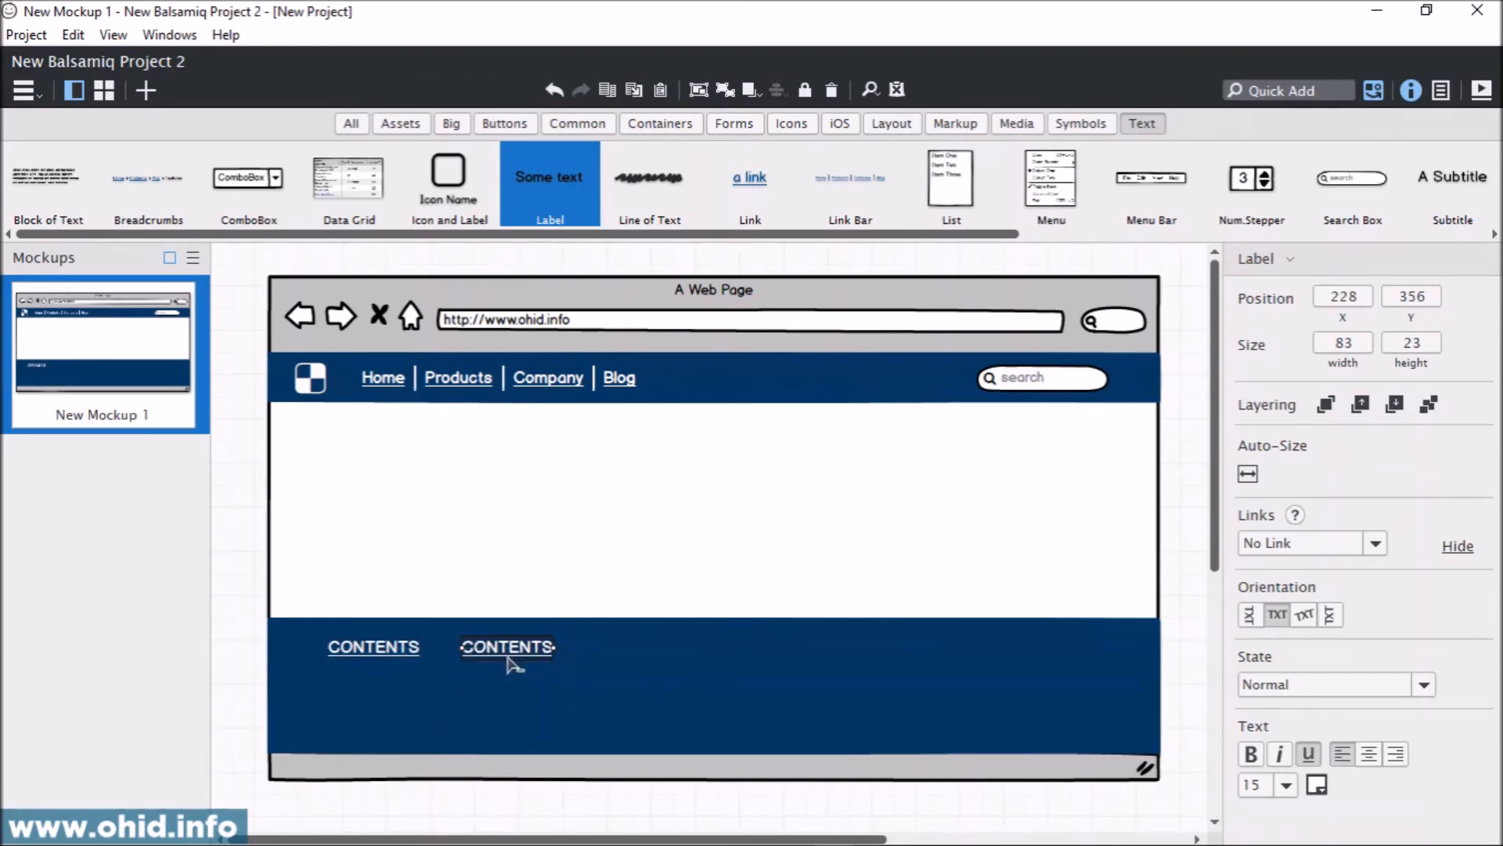
key("ctrl+d")
left_click_drag(416, 679, 664, 662)
key("ctrl+d")
left_click_drag(454, 683, 788, 653)
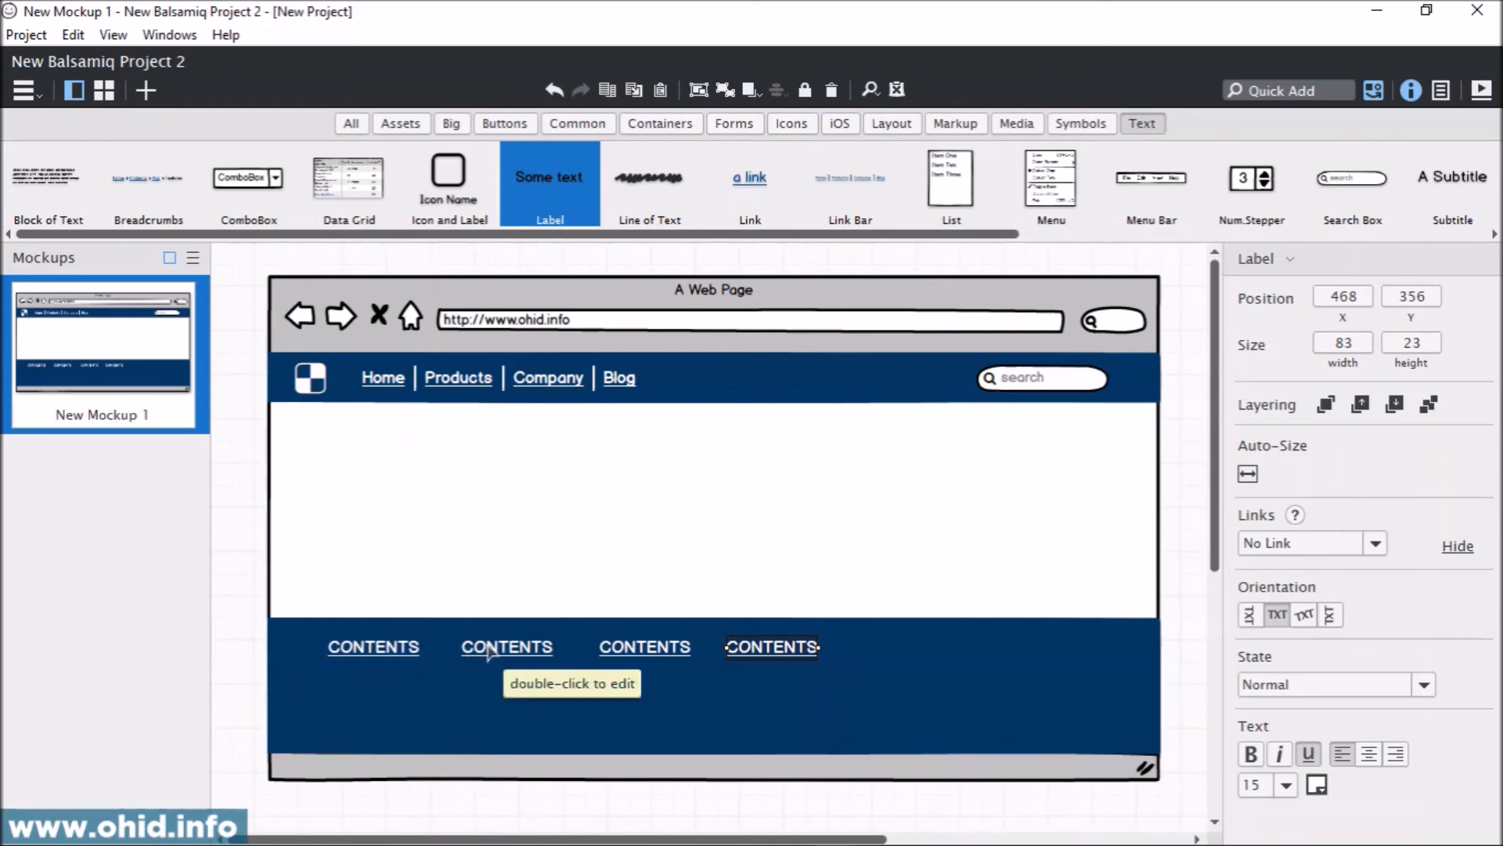
Change the second footer heading's text to RELATED and the third one's to IMPORTANT LINKS
double_click(532, 647)
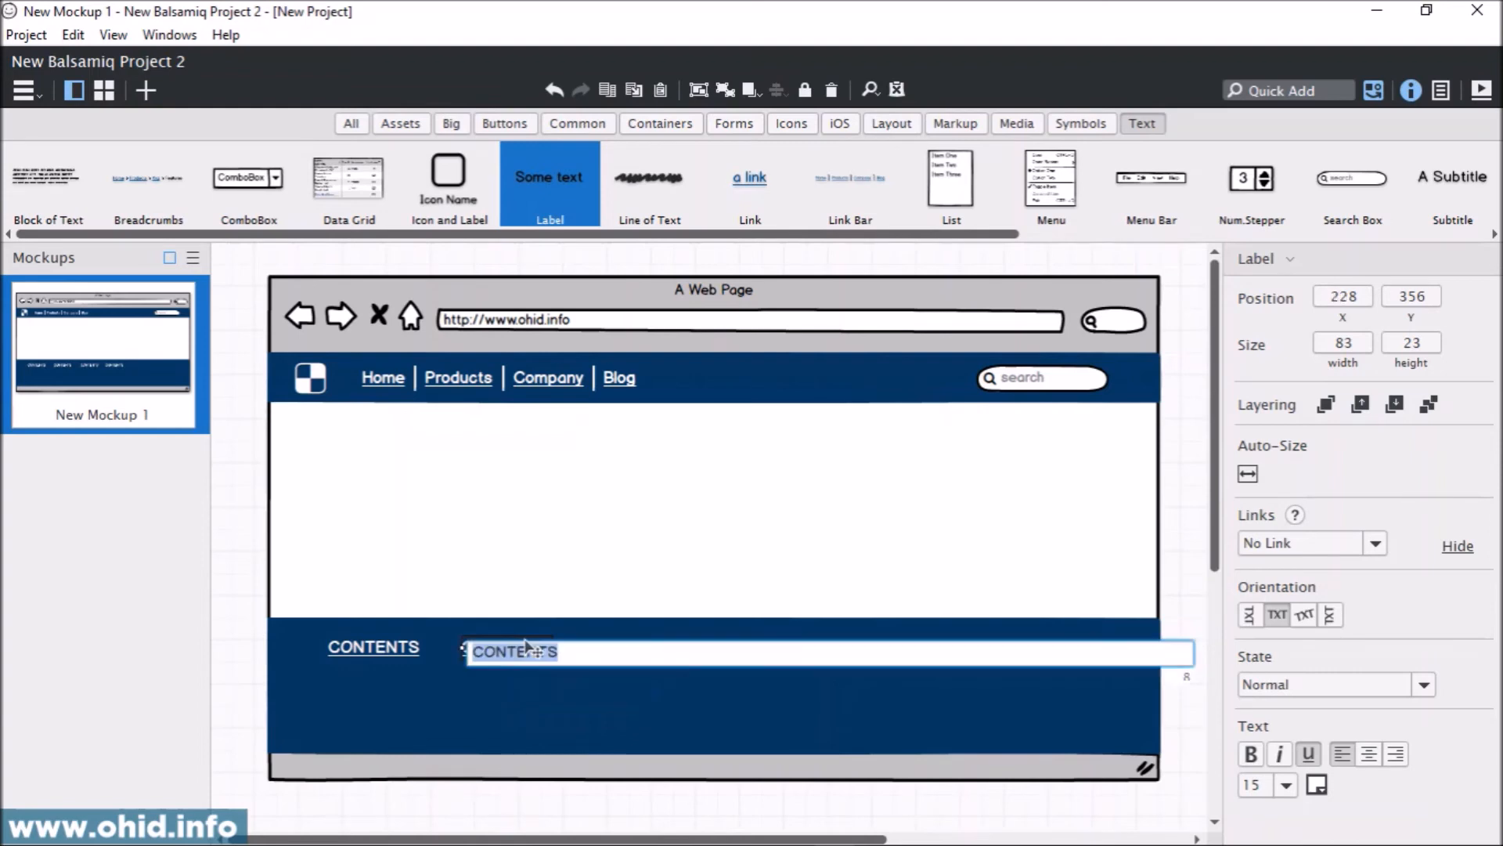
type("RELATE")
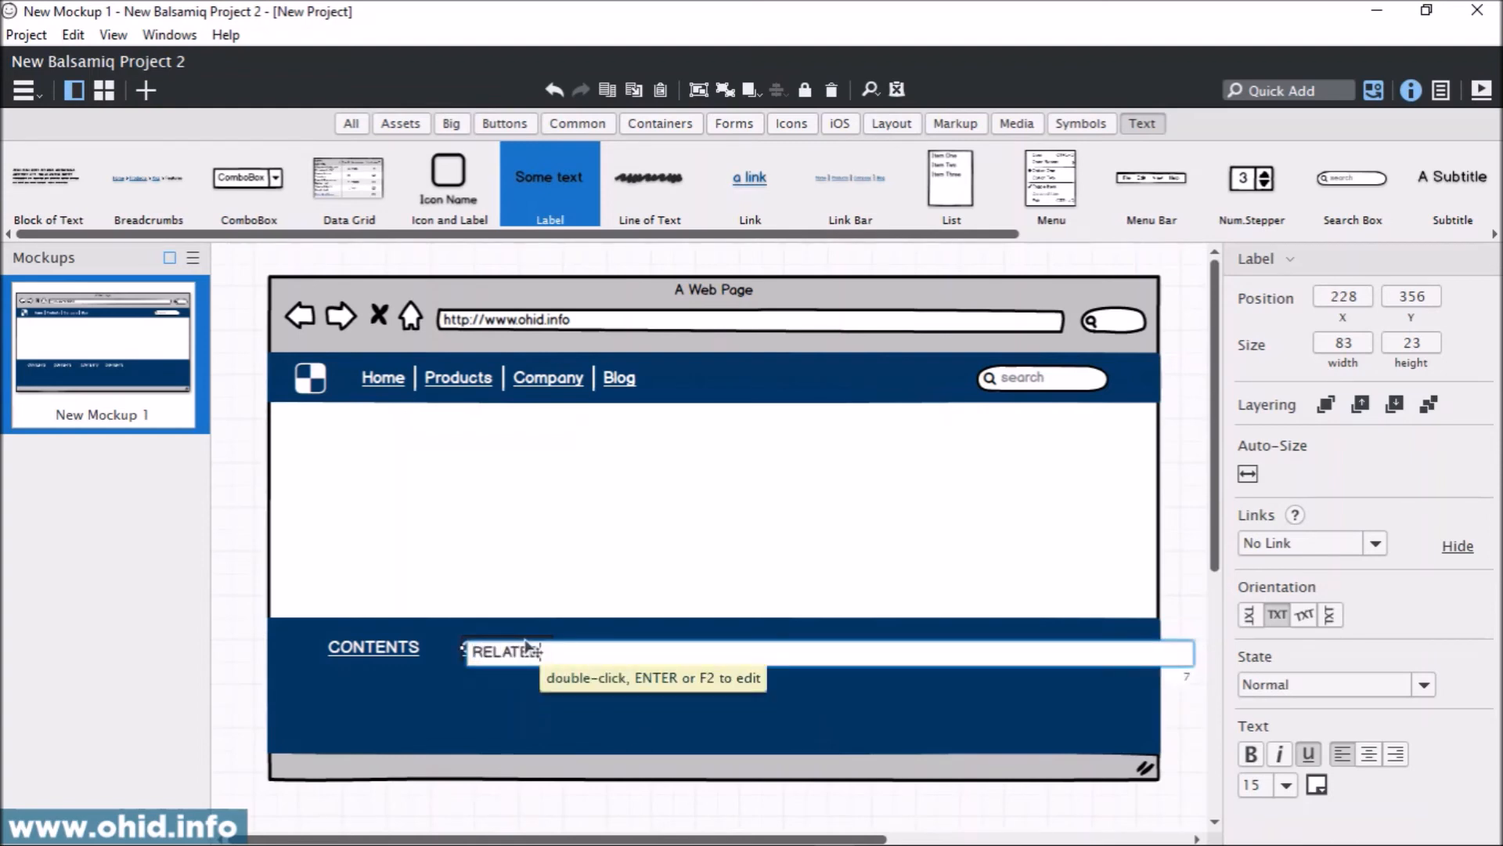
type("D")
key("Return")
double_click(657, 652)
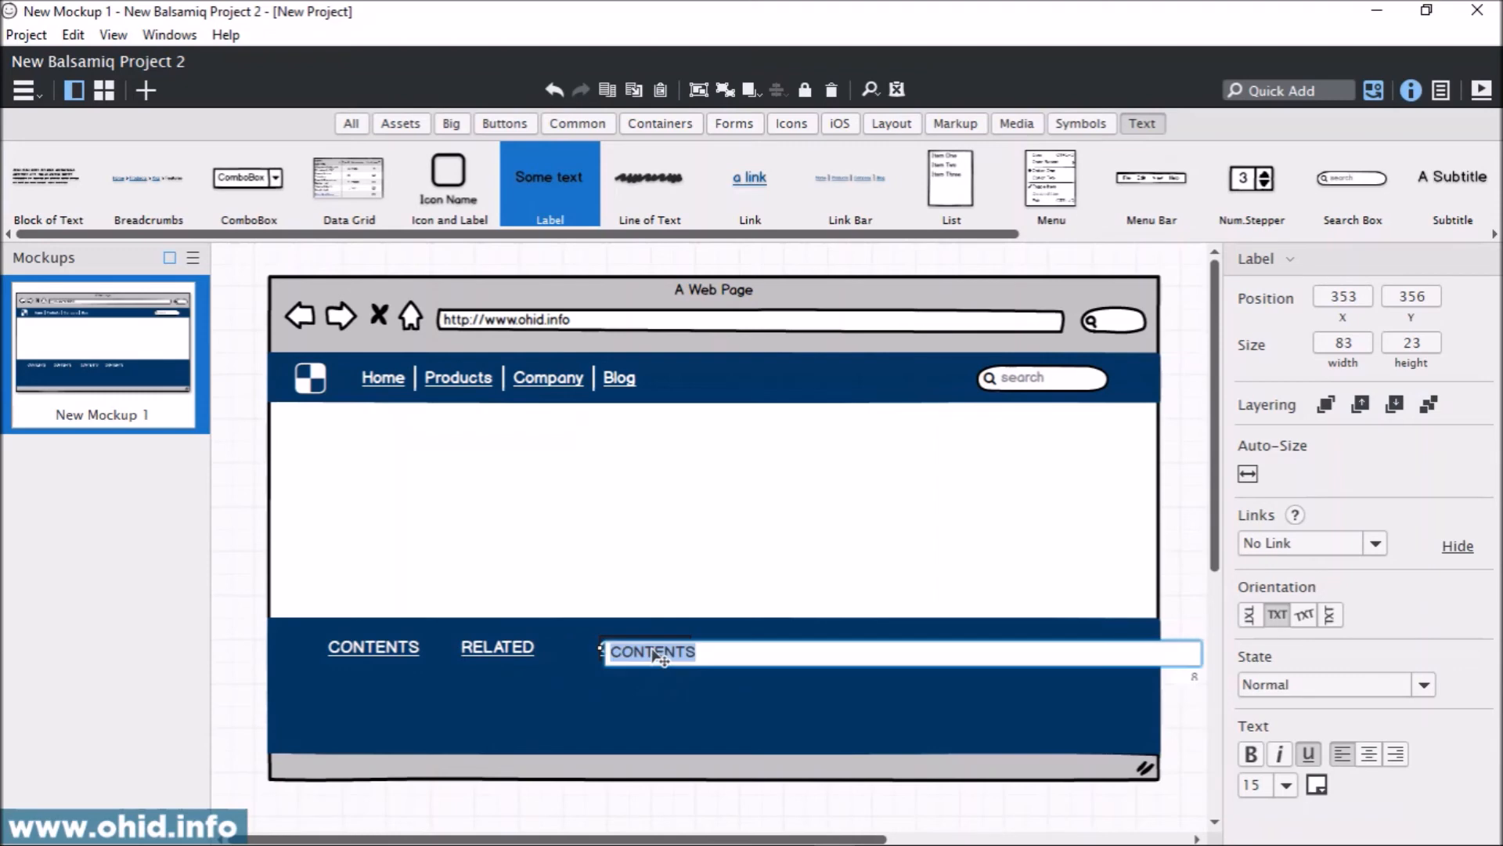
type("IMPORTANT LINK")
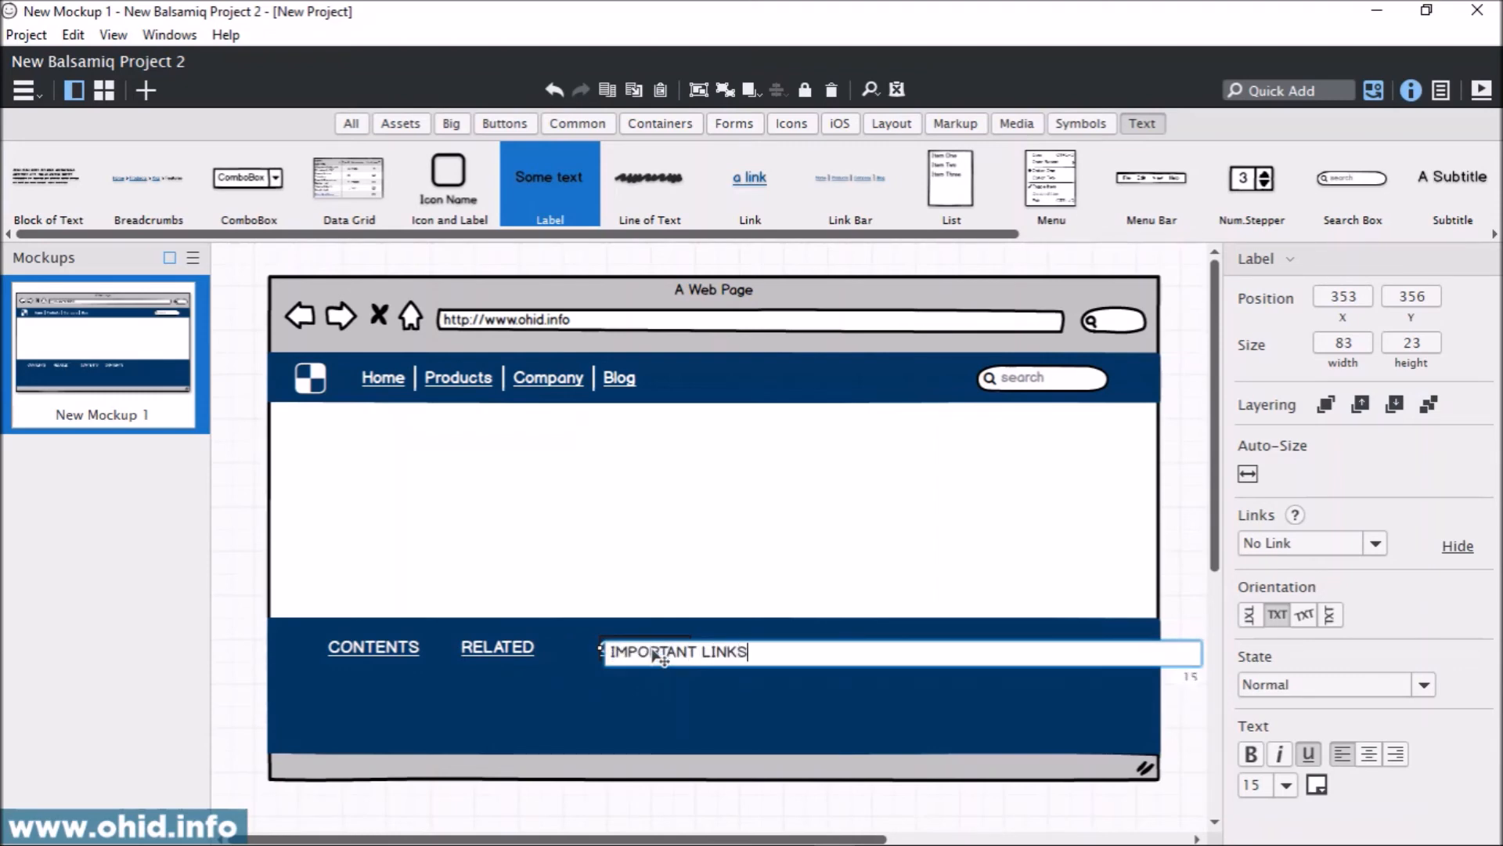
key("Return")
Move the fourth footer heading to X 523, Y 356 and change its text to LEGAL
left_click_drag(785, 652, 849, 658)
double_click(849, 657)
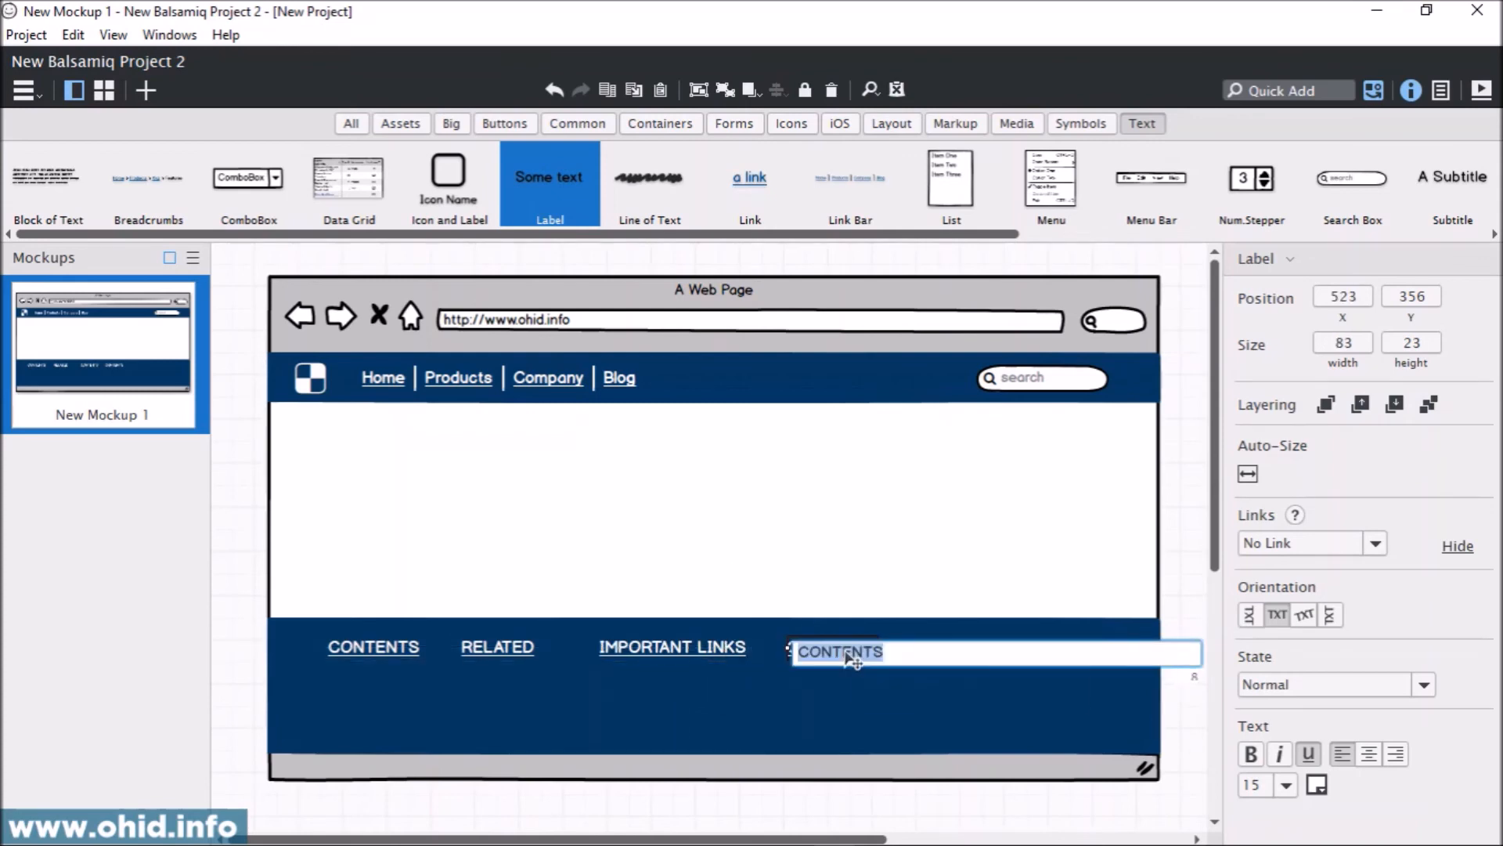
type("LEGAL")
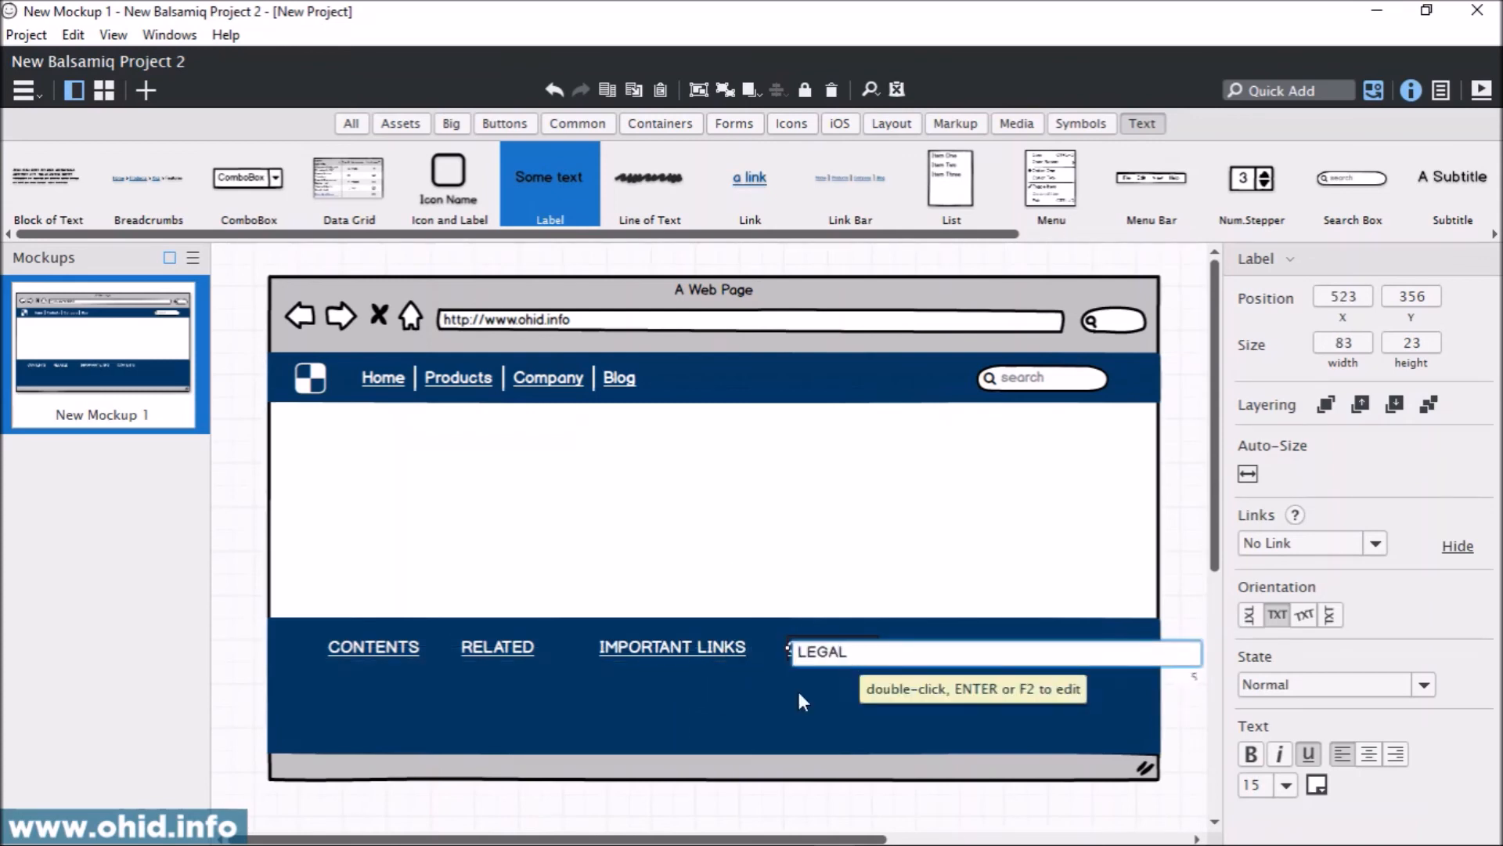
key("Return")
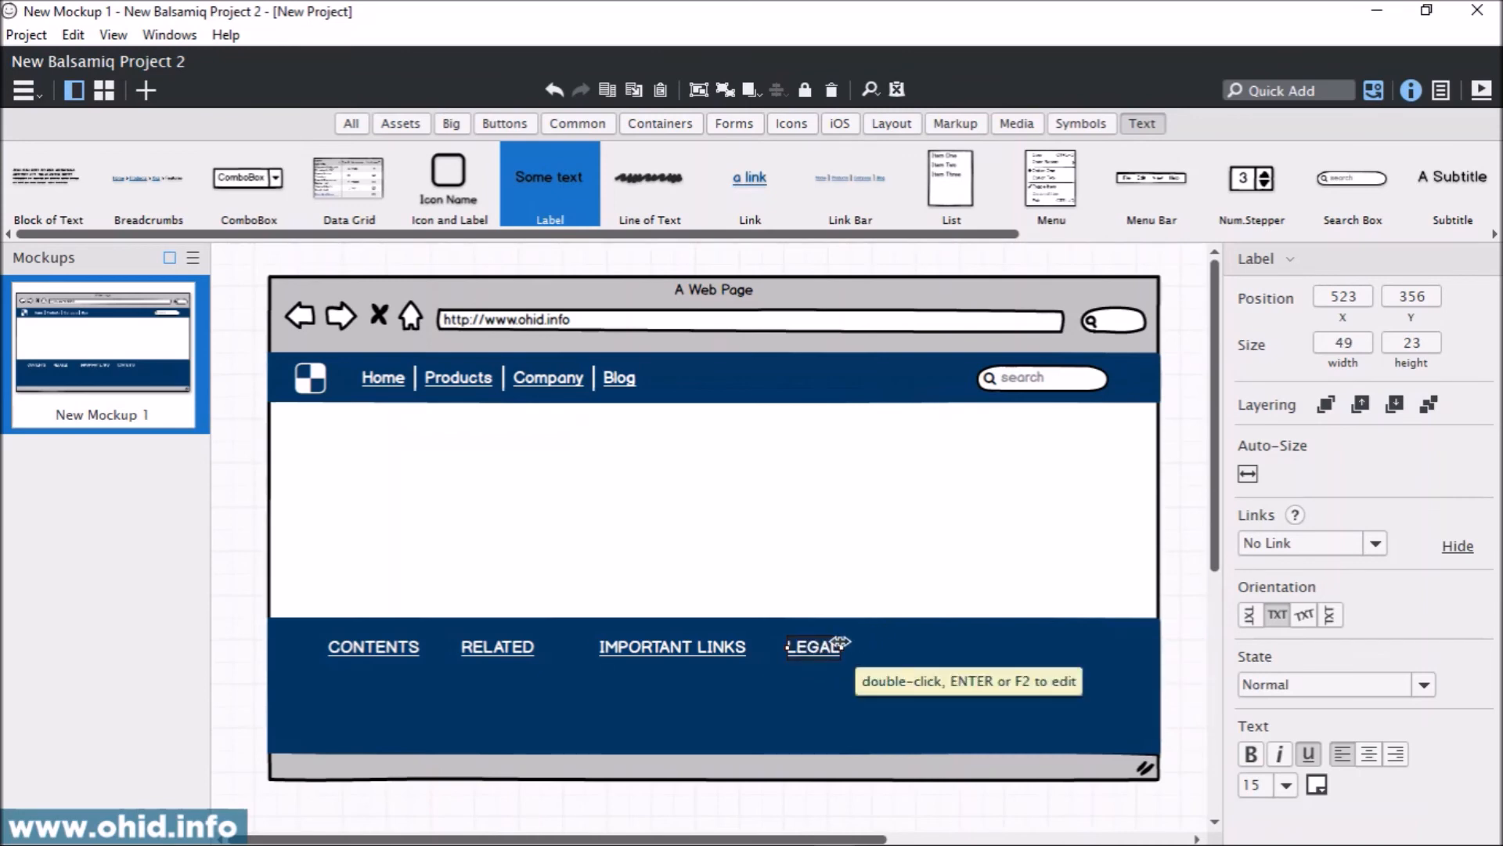
Duplicate the LEGAL heading, change the copy's text to SUBSCRIBE and place it in the footer at X 695, Y 356
left_click(816, 619)
left_click(818, 648)
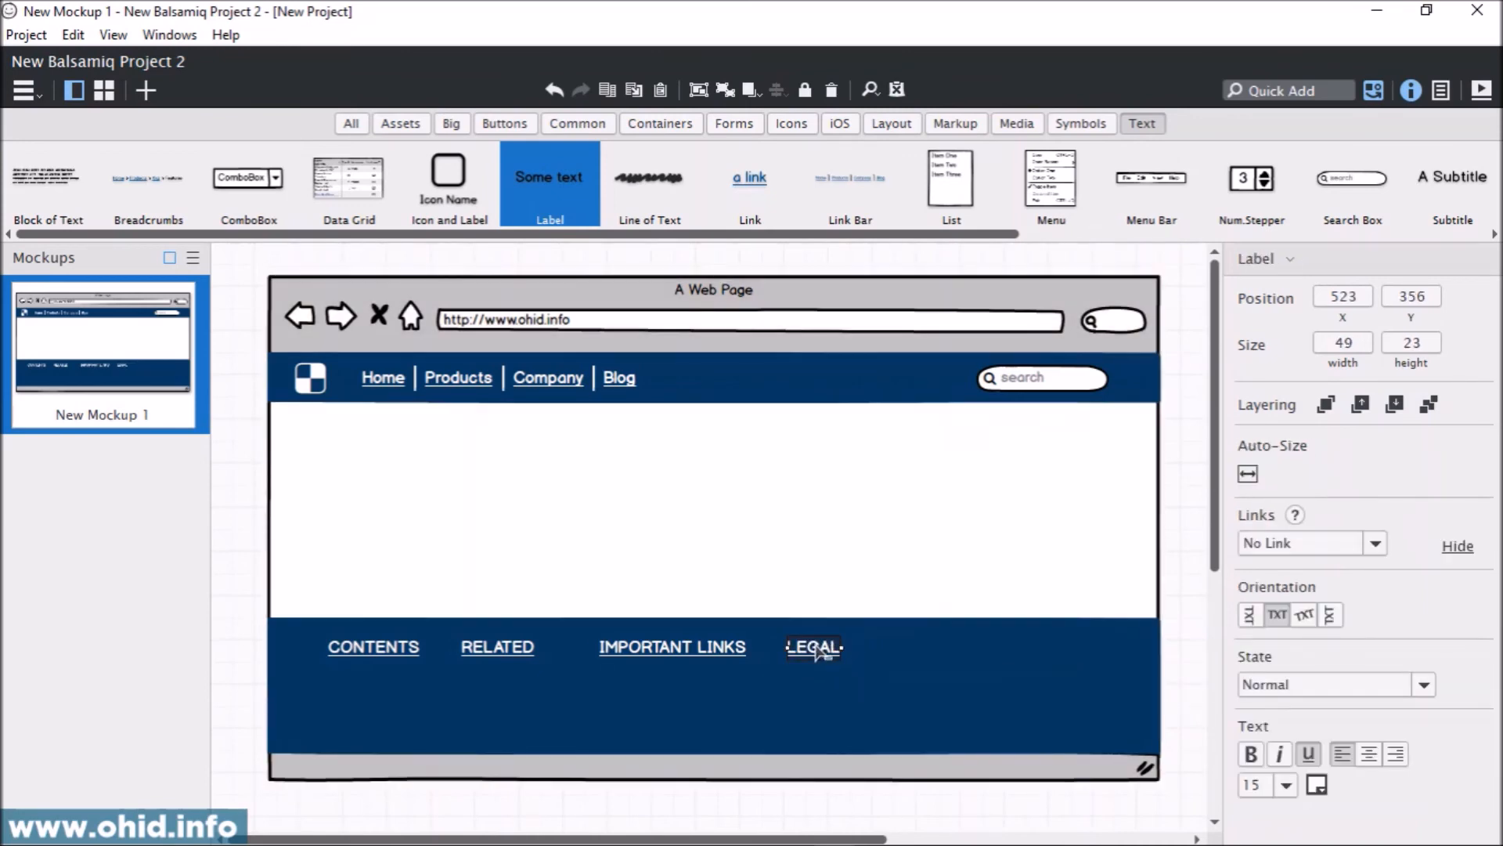
left_click_drag(818, 650, 1046, 653)
double_click(1043, 654)
type("SU")
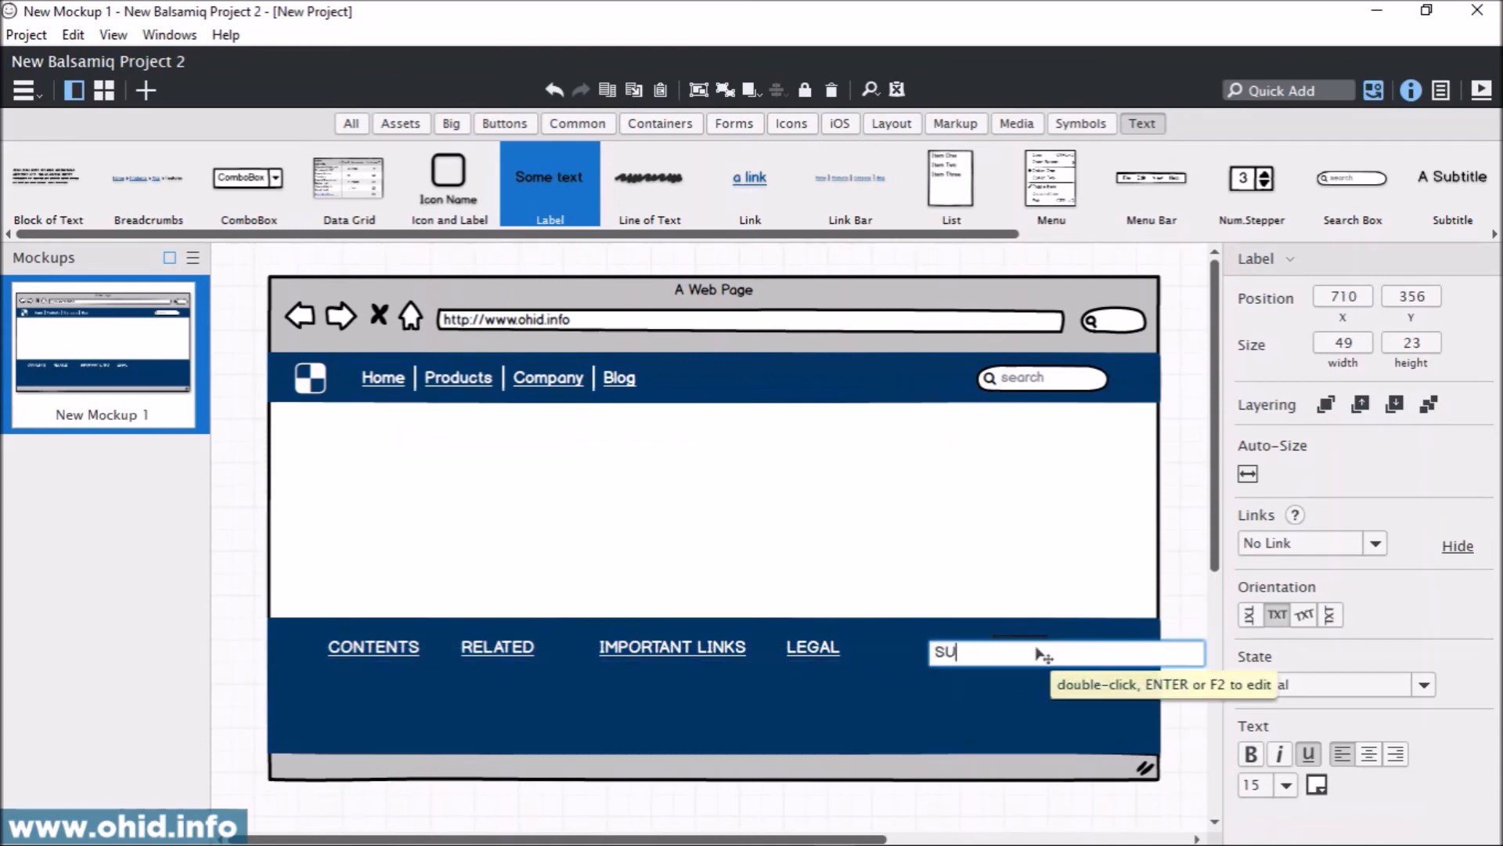
type("BSCRIBE")
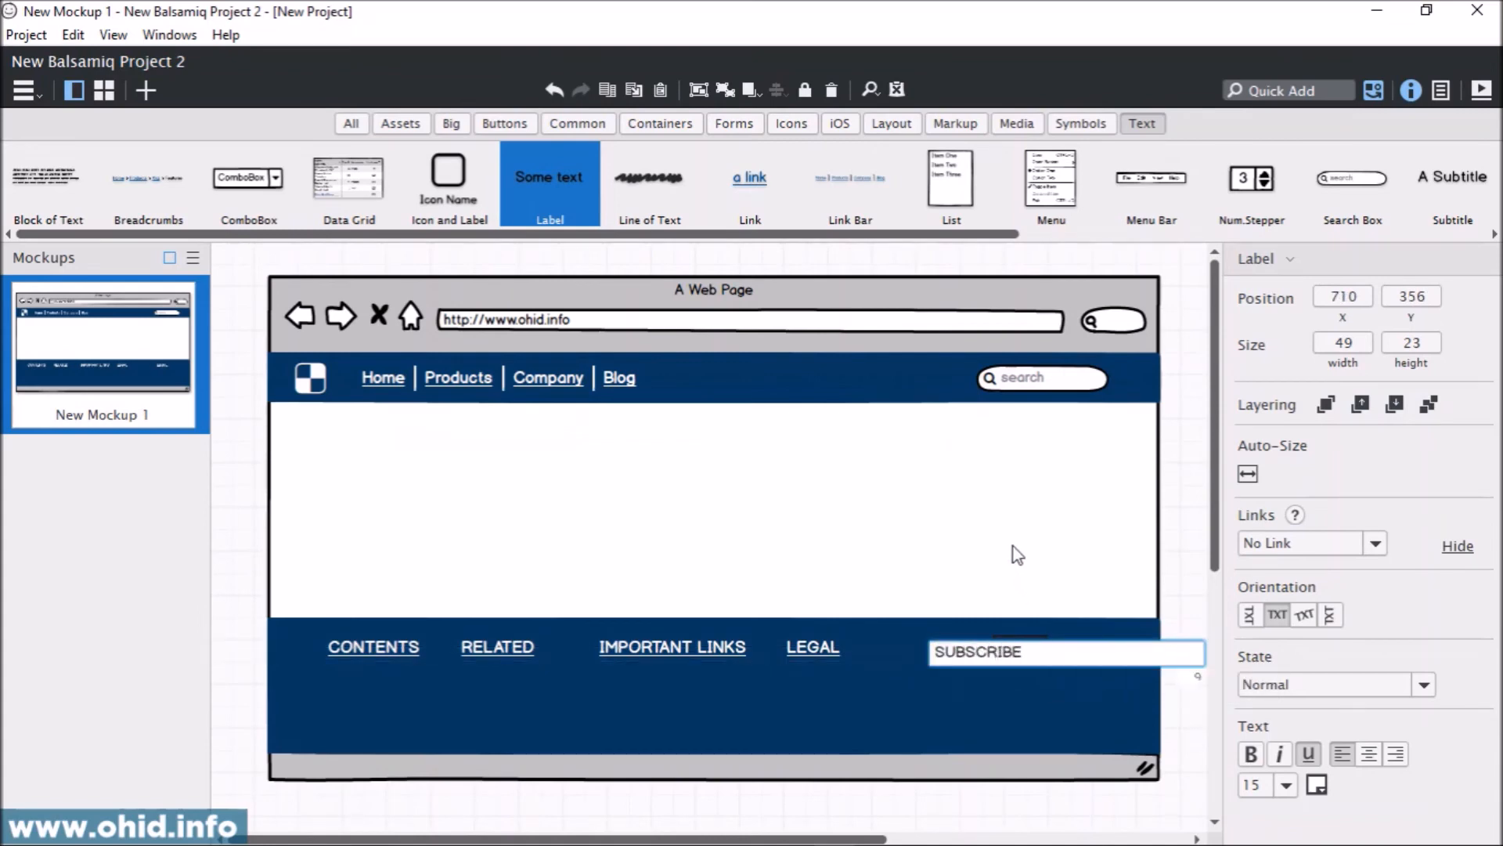
key("Return")
left_click_drag(1065, 656, 1053, 656)
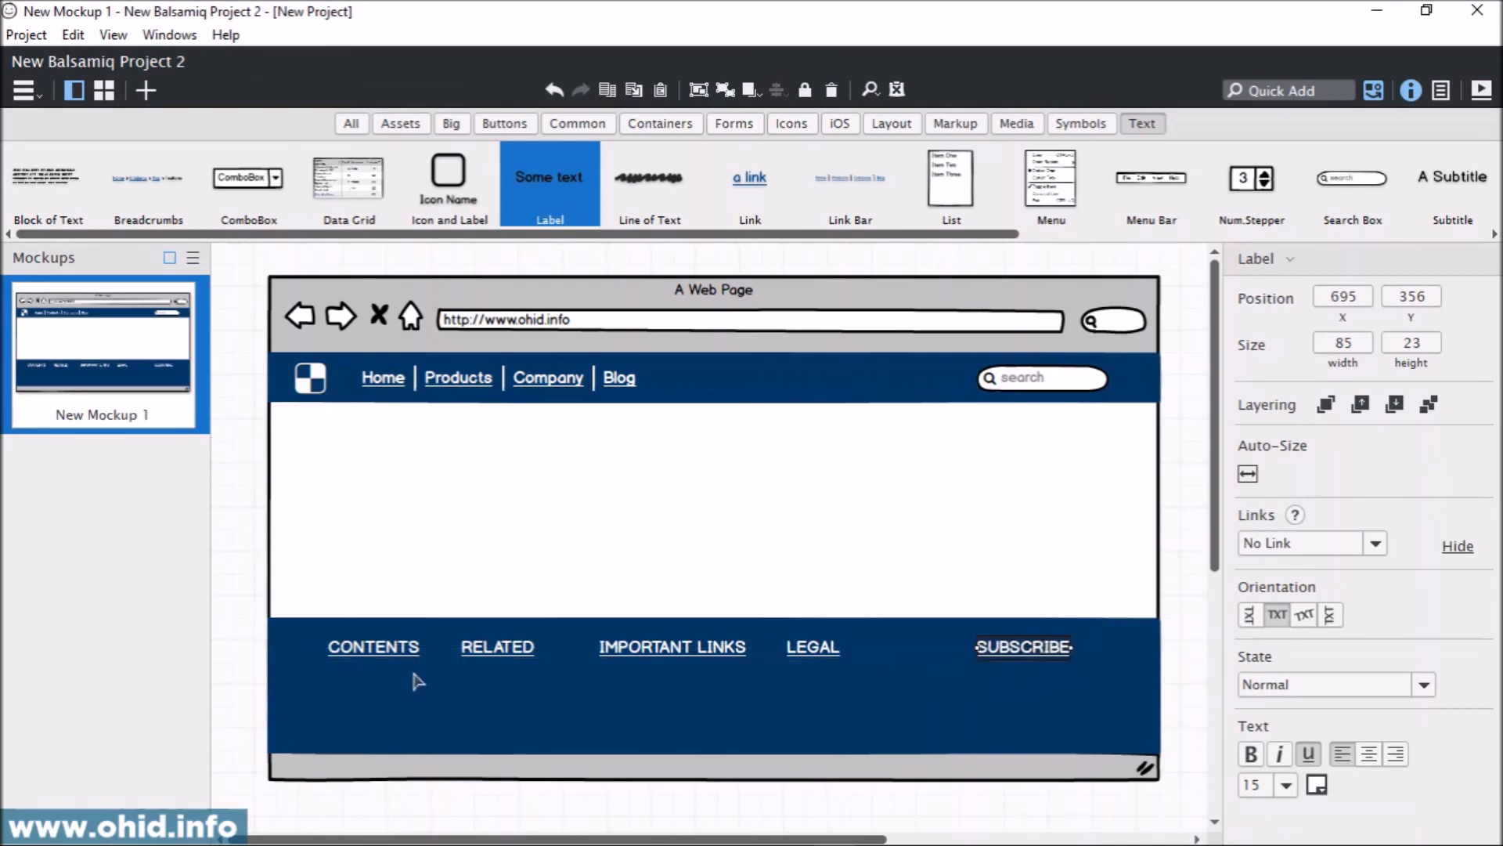
Check the footer links on the ohid.info page, and add a Link control below the CONTENTS heading at X 122, Y 392
left_click_drag(1499, 391, 1054, 130)
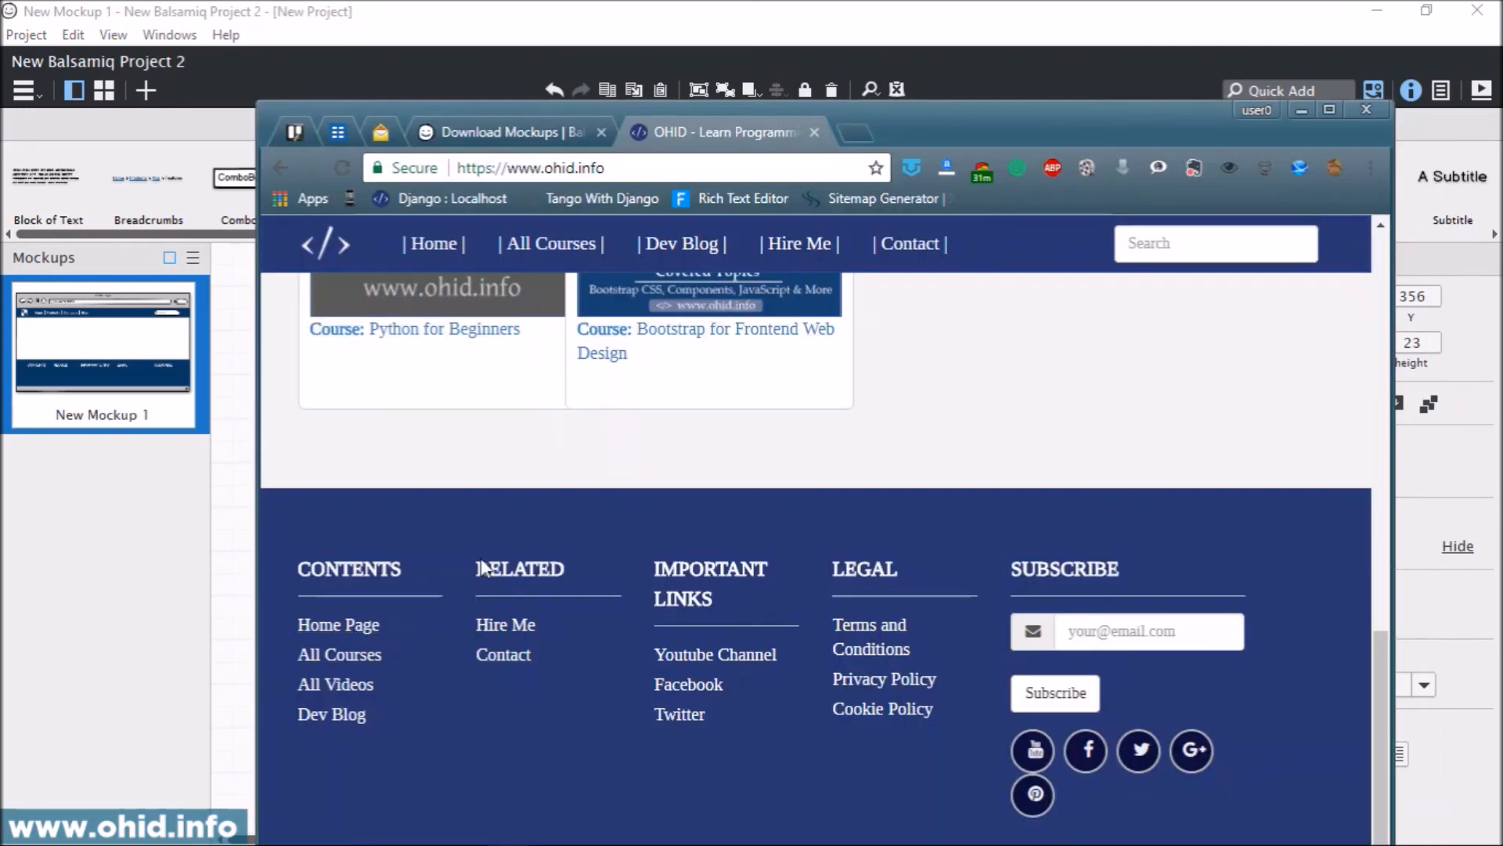
left_click_drag(1135, 115, 1502, 149)
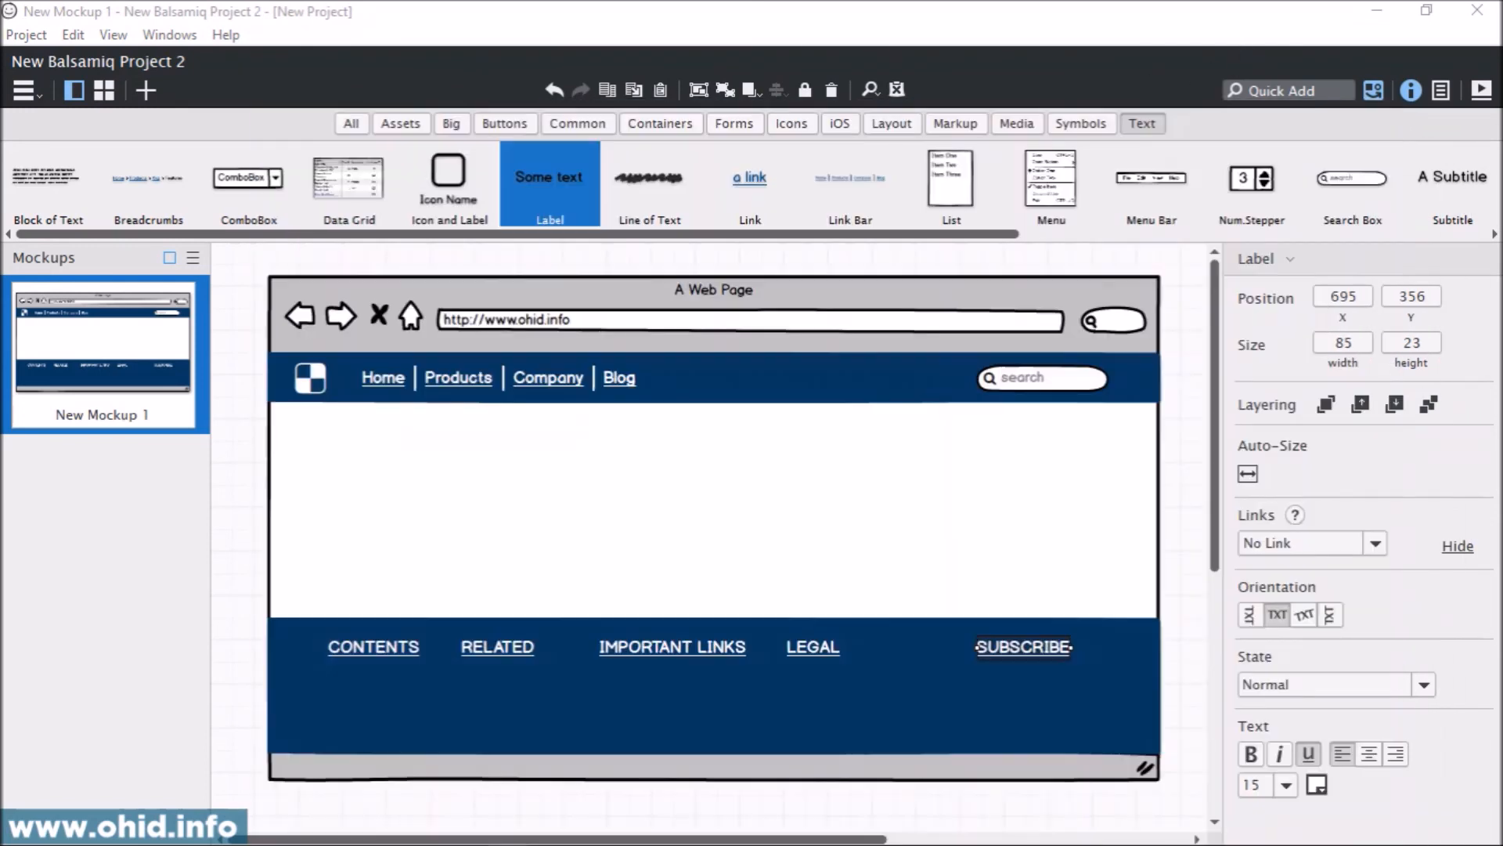
left_click(1270, 87)
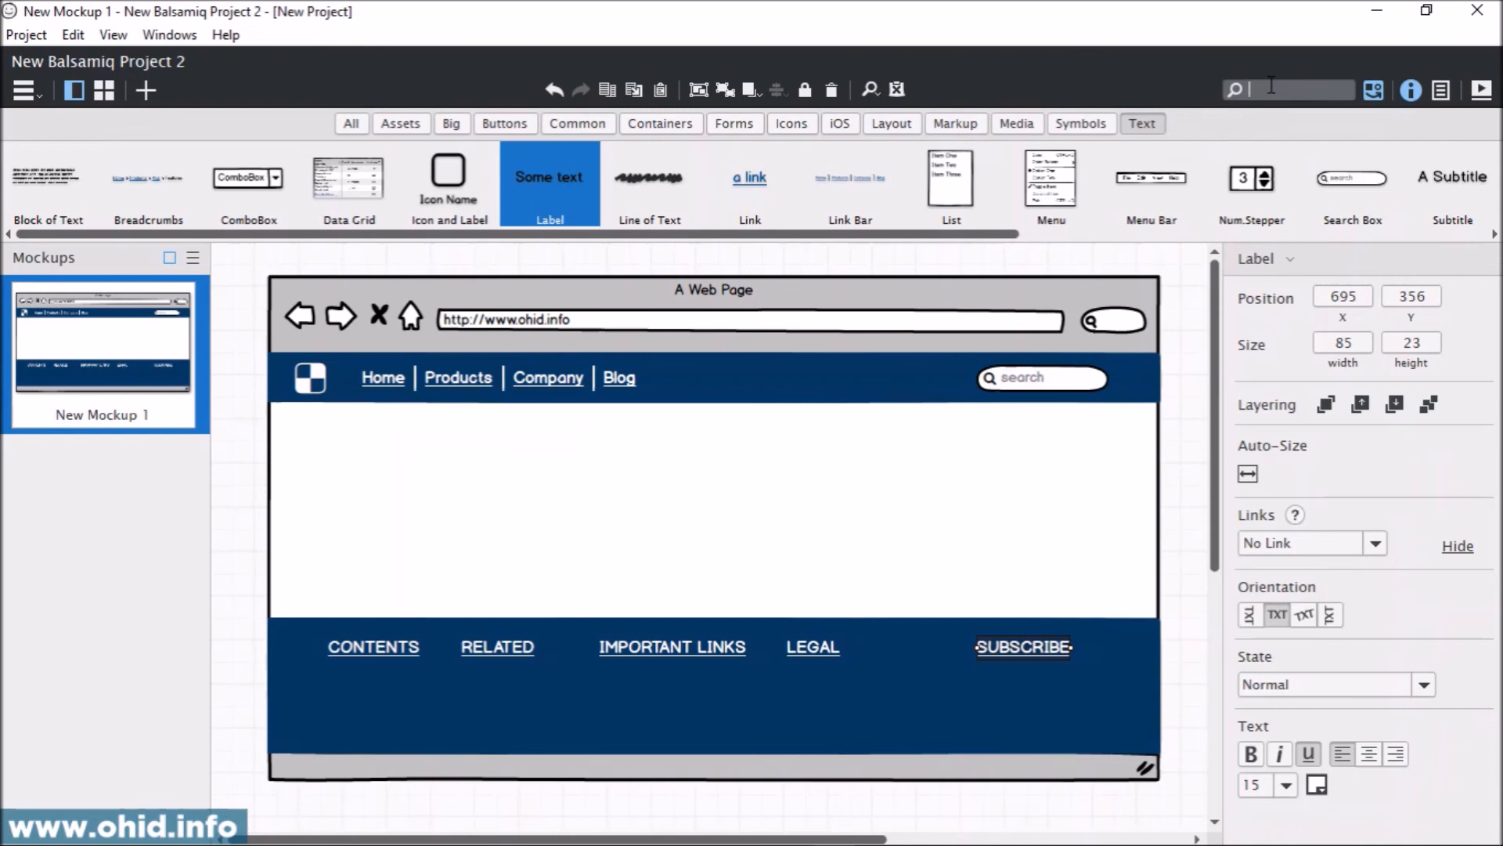
type("link")
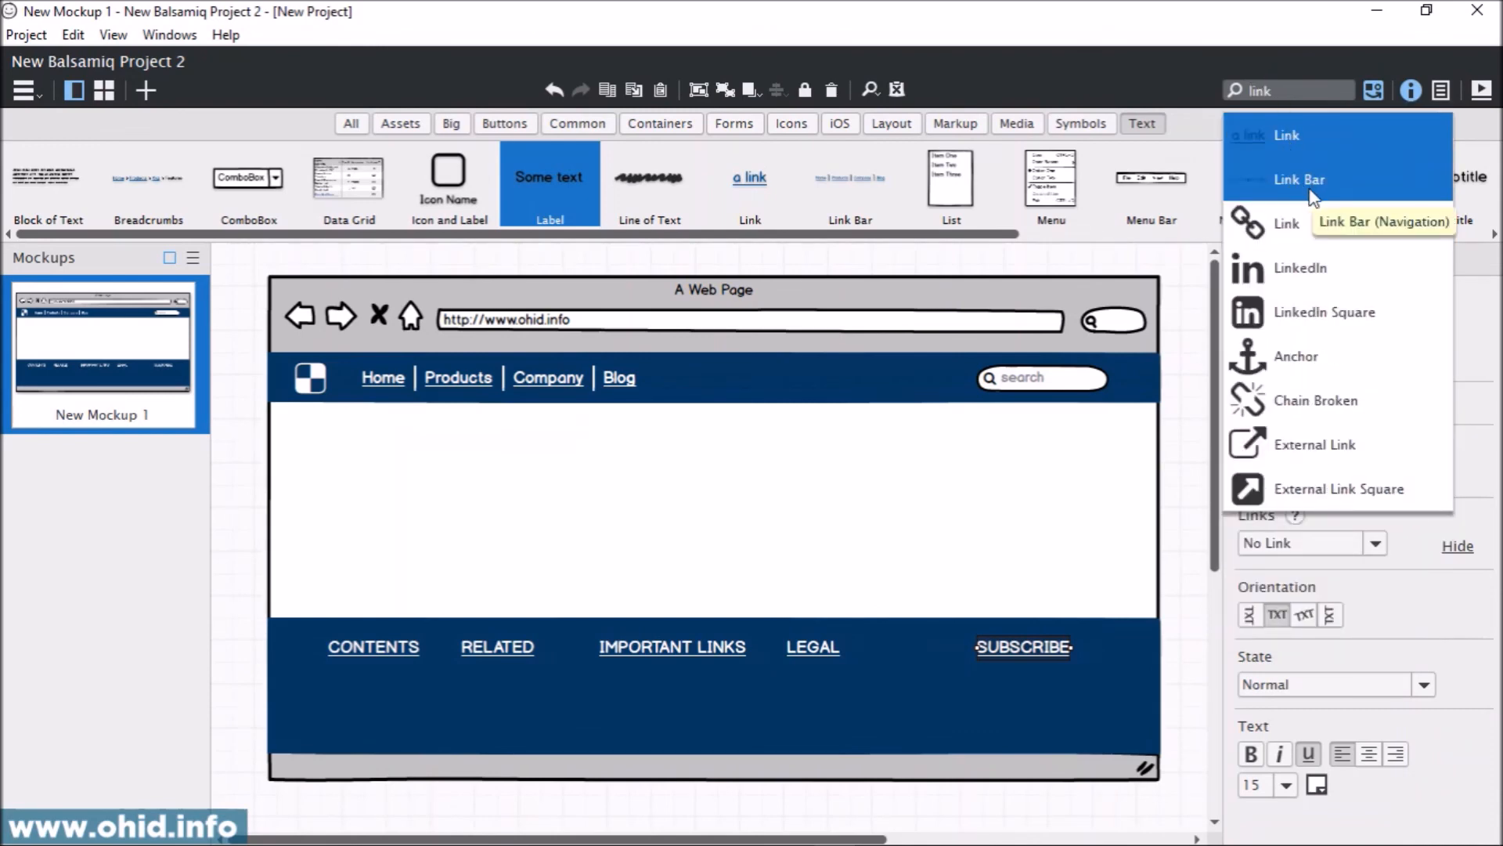
left_click(1301, 145)
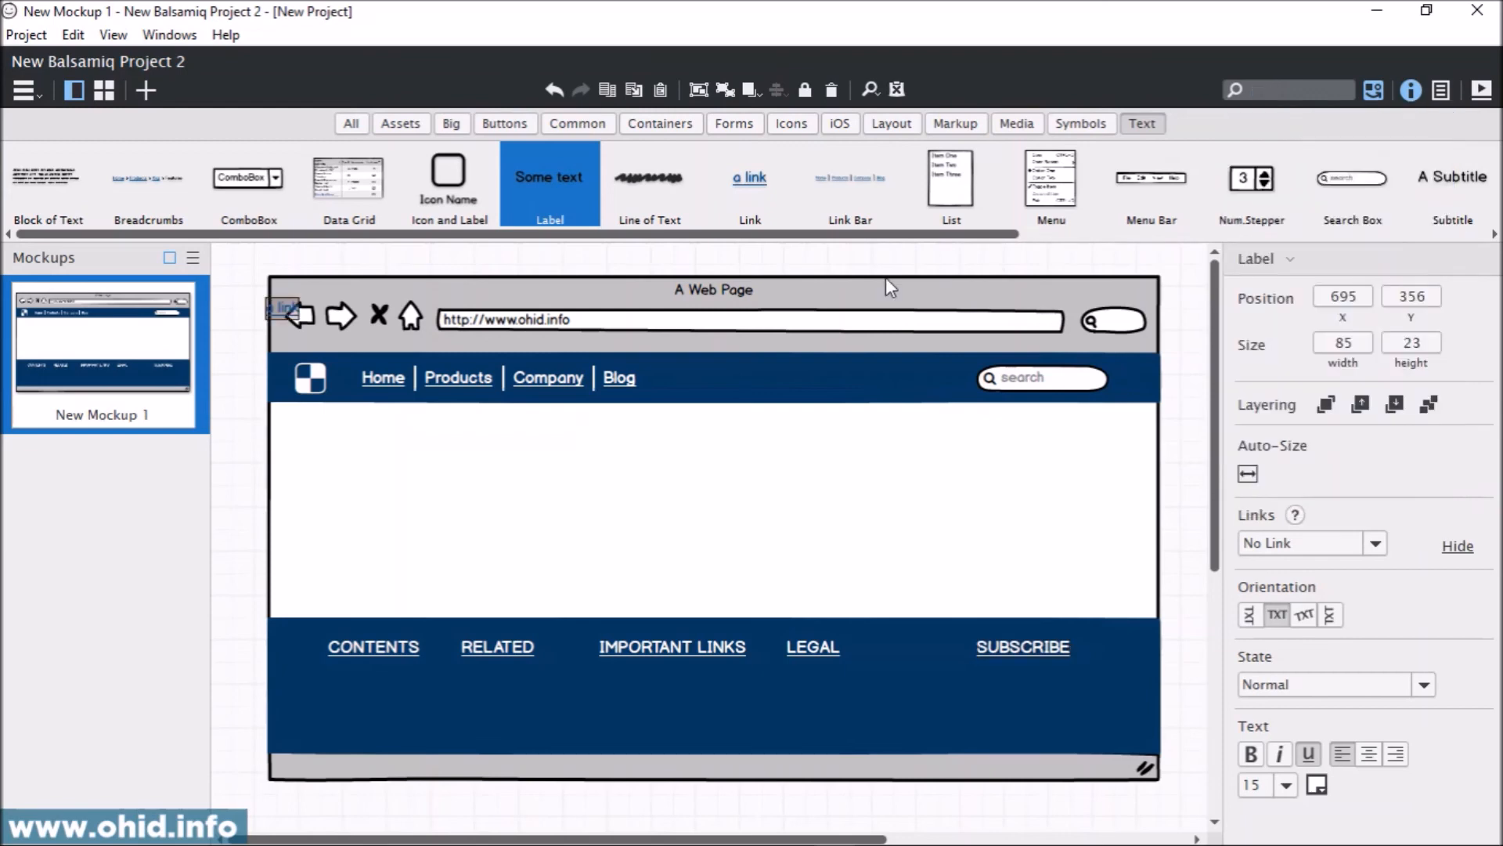
left_click_drag(291, 319, 362, 682)
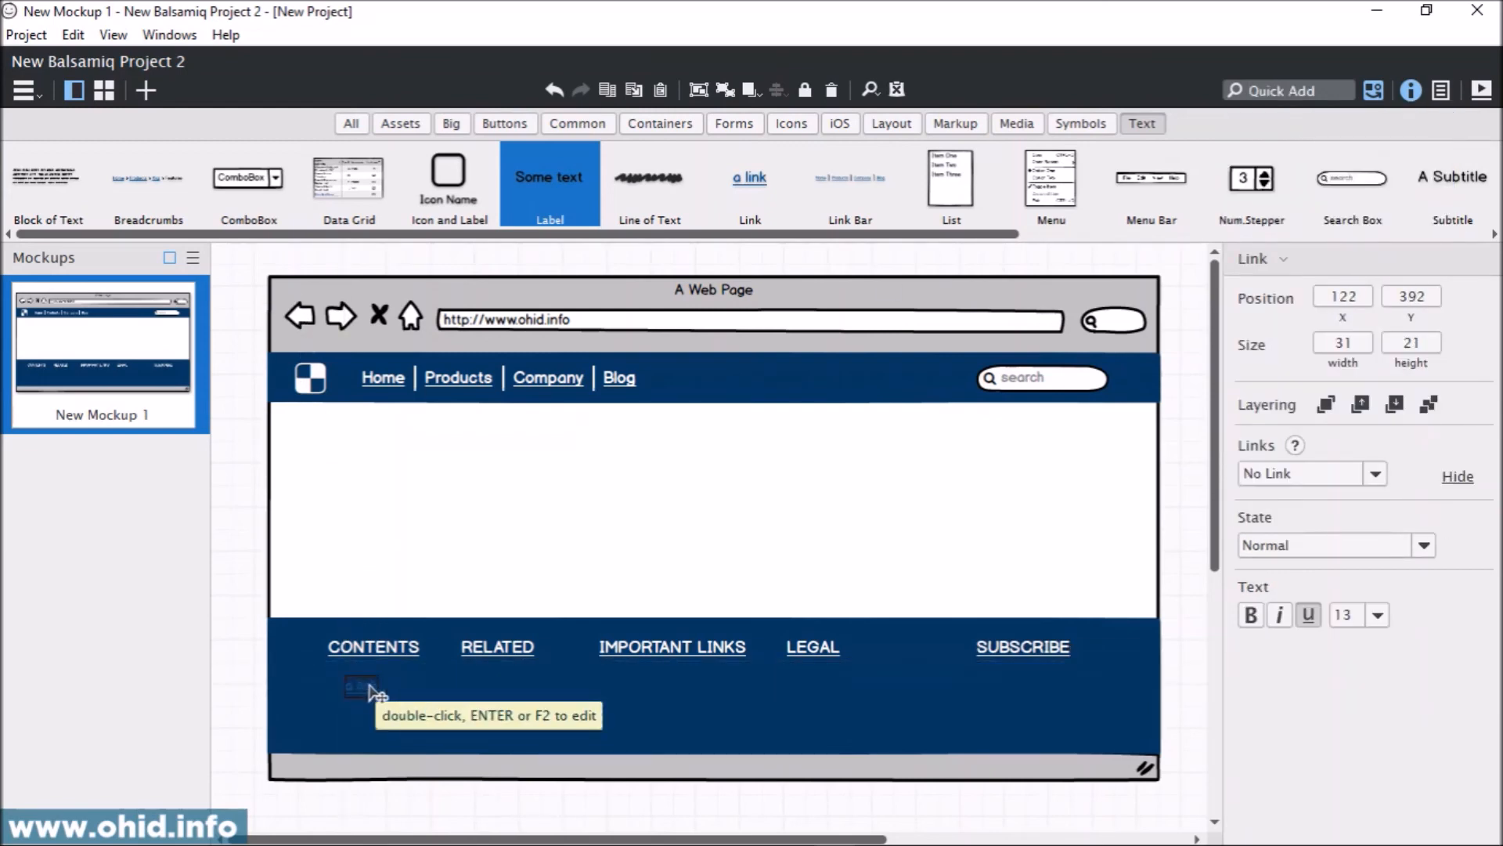
Set the text size of the link below CONTENTS to 15
left_click(1379, 614)
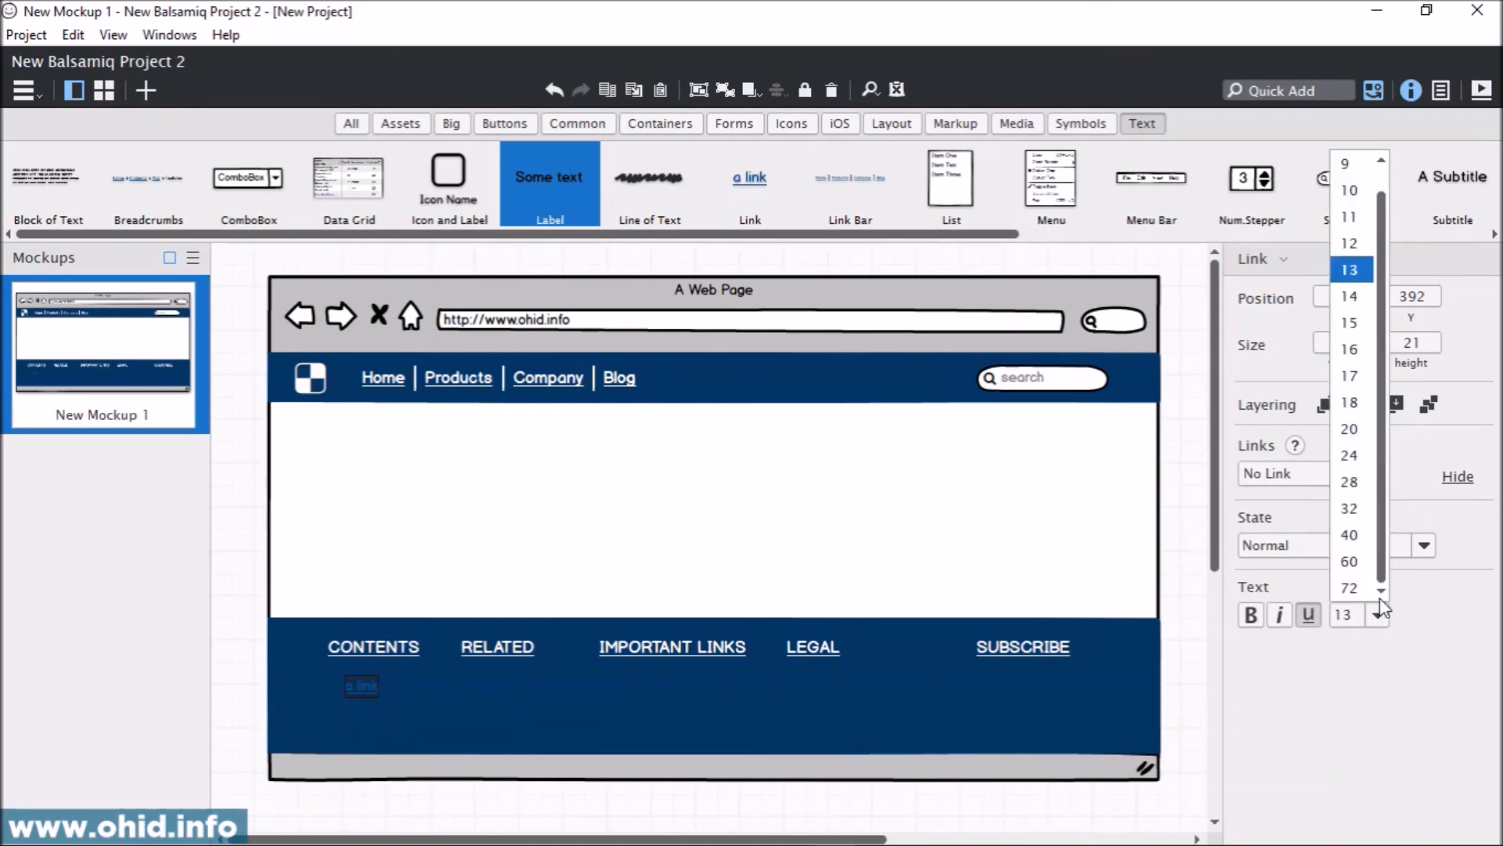
left_click(1352, 323)
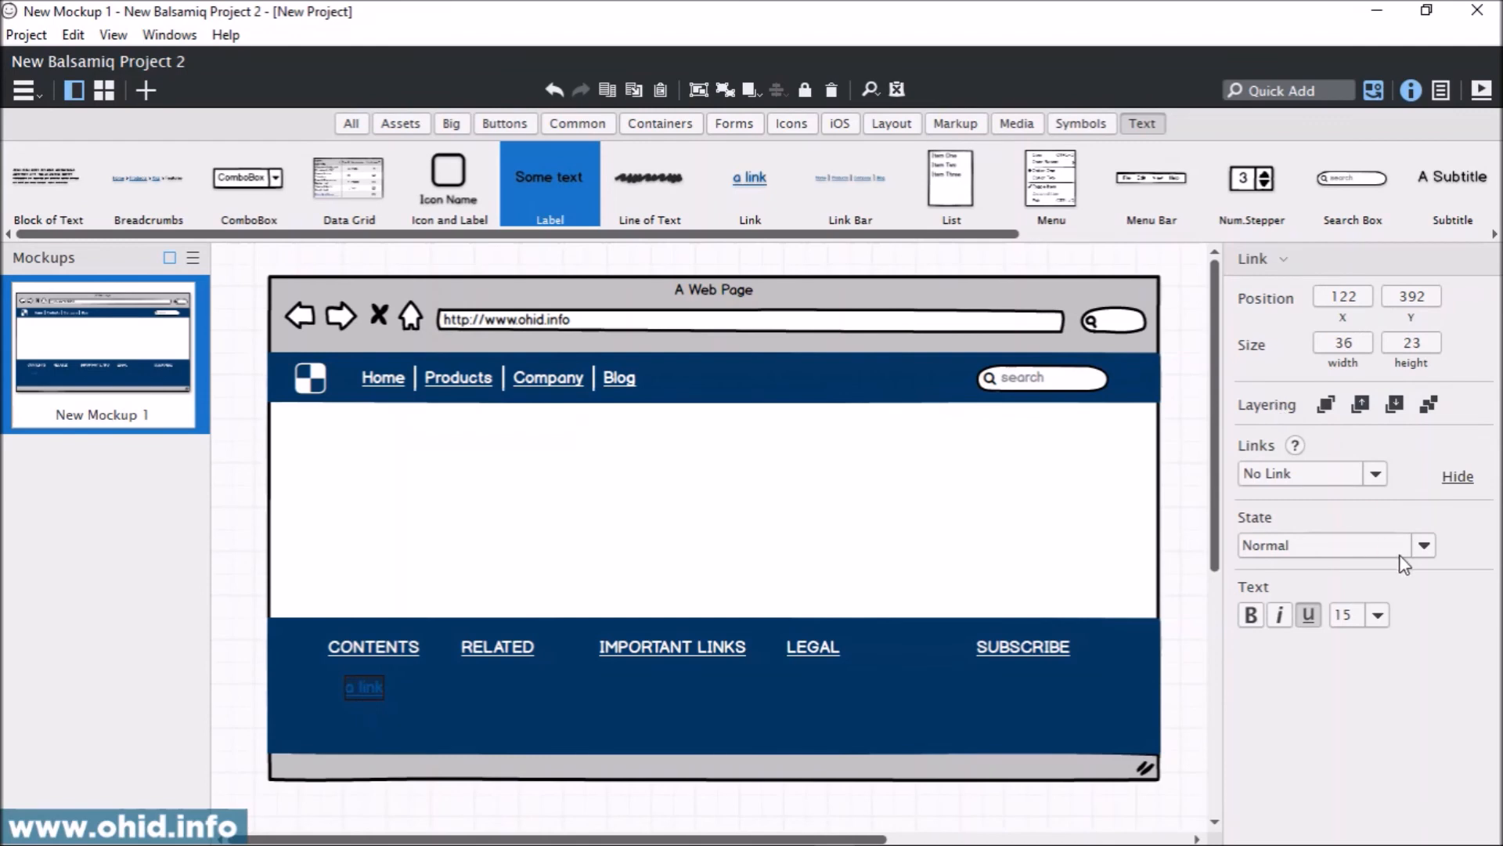
left_click(441, 577)
left_click(369, 692)
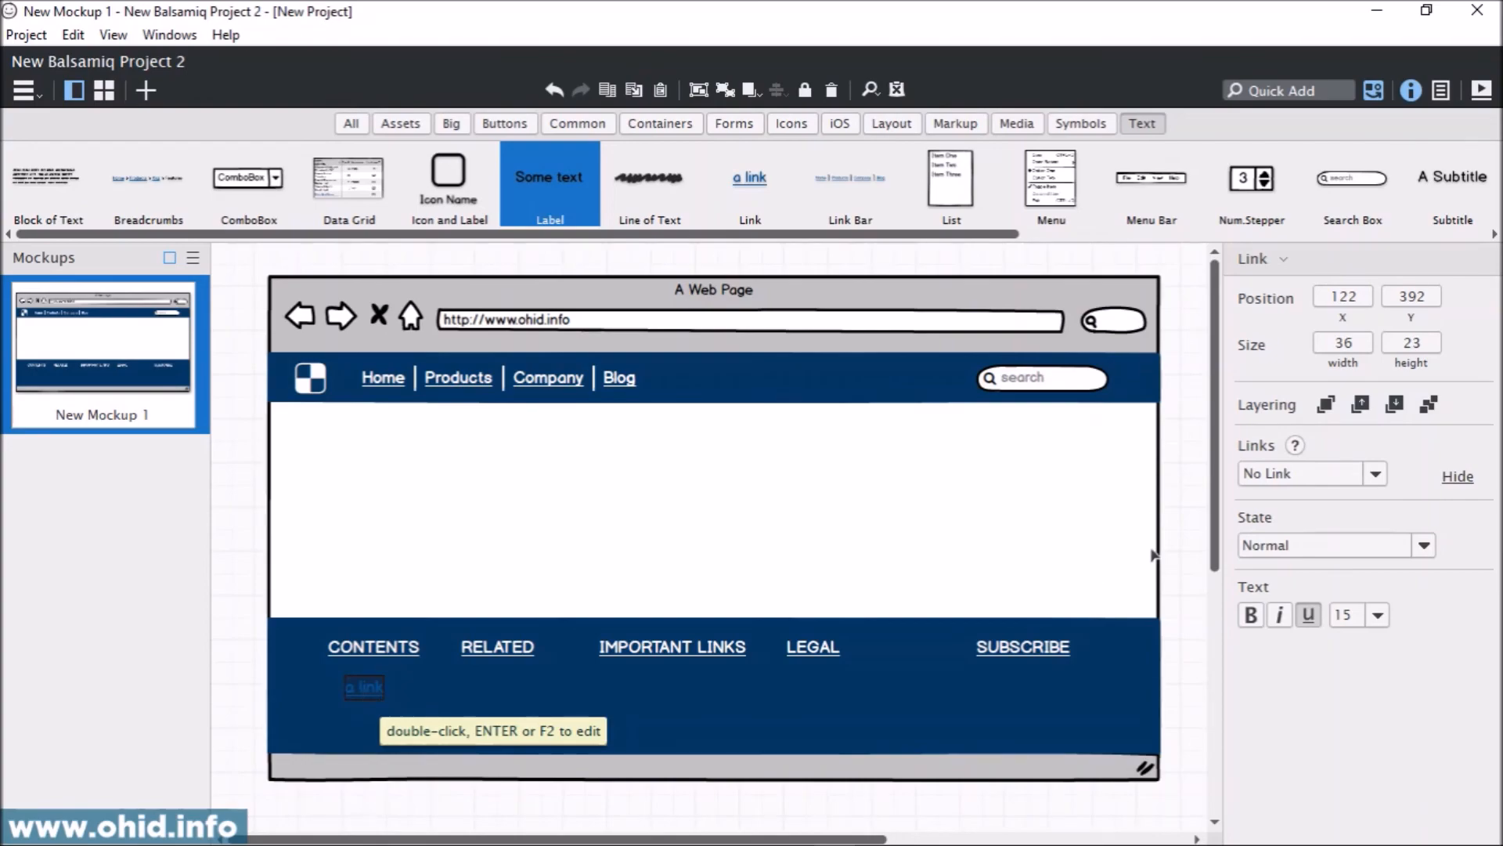
left_click(673, 512)
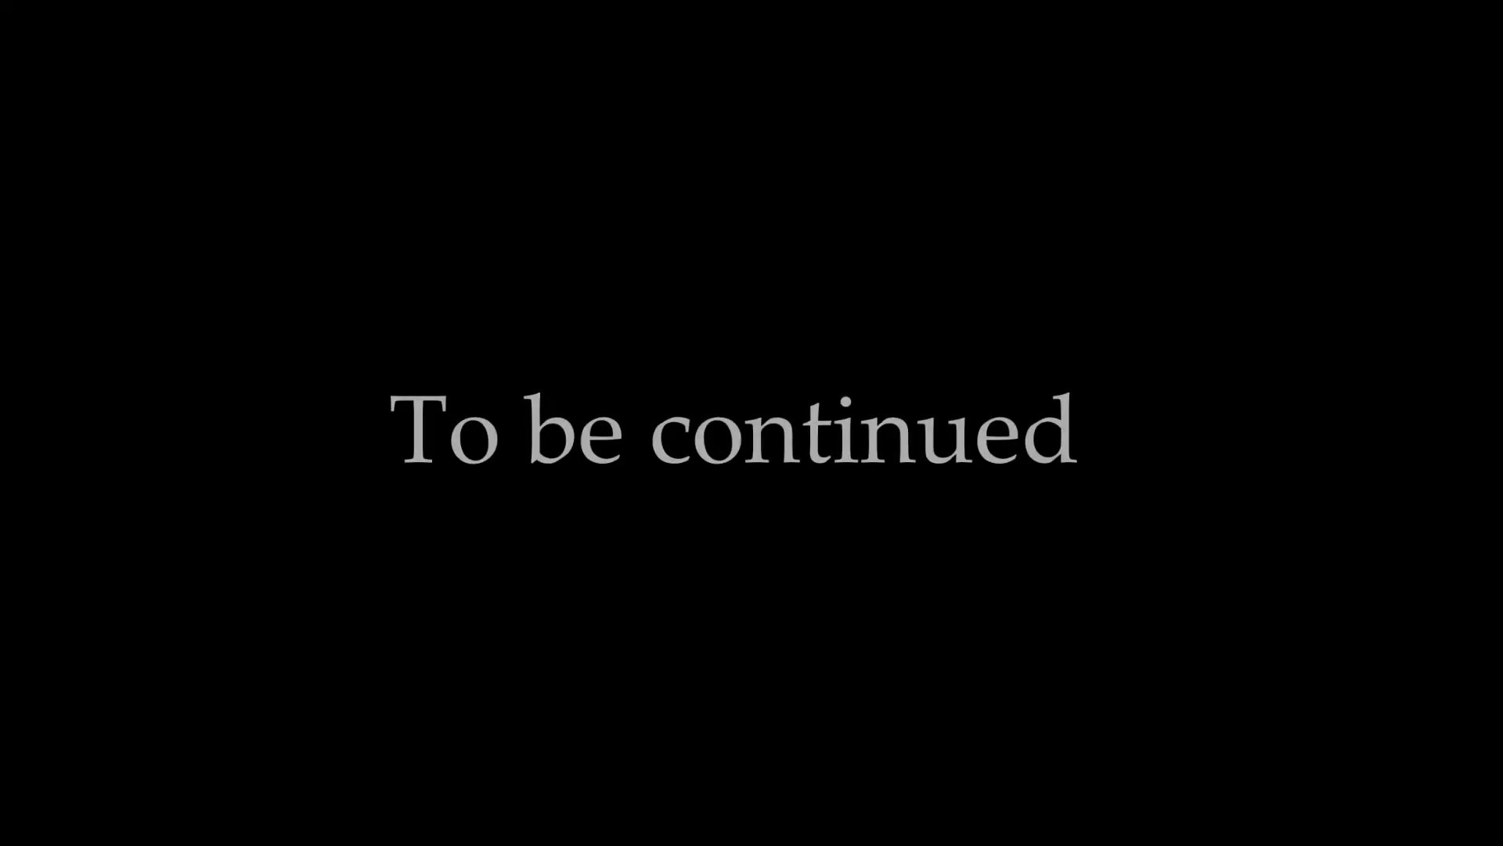